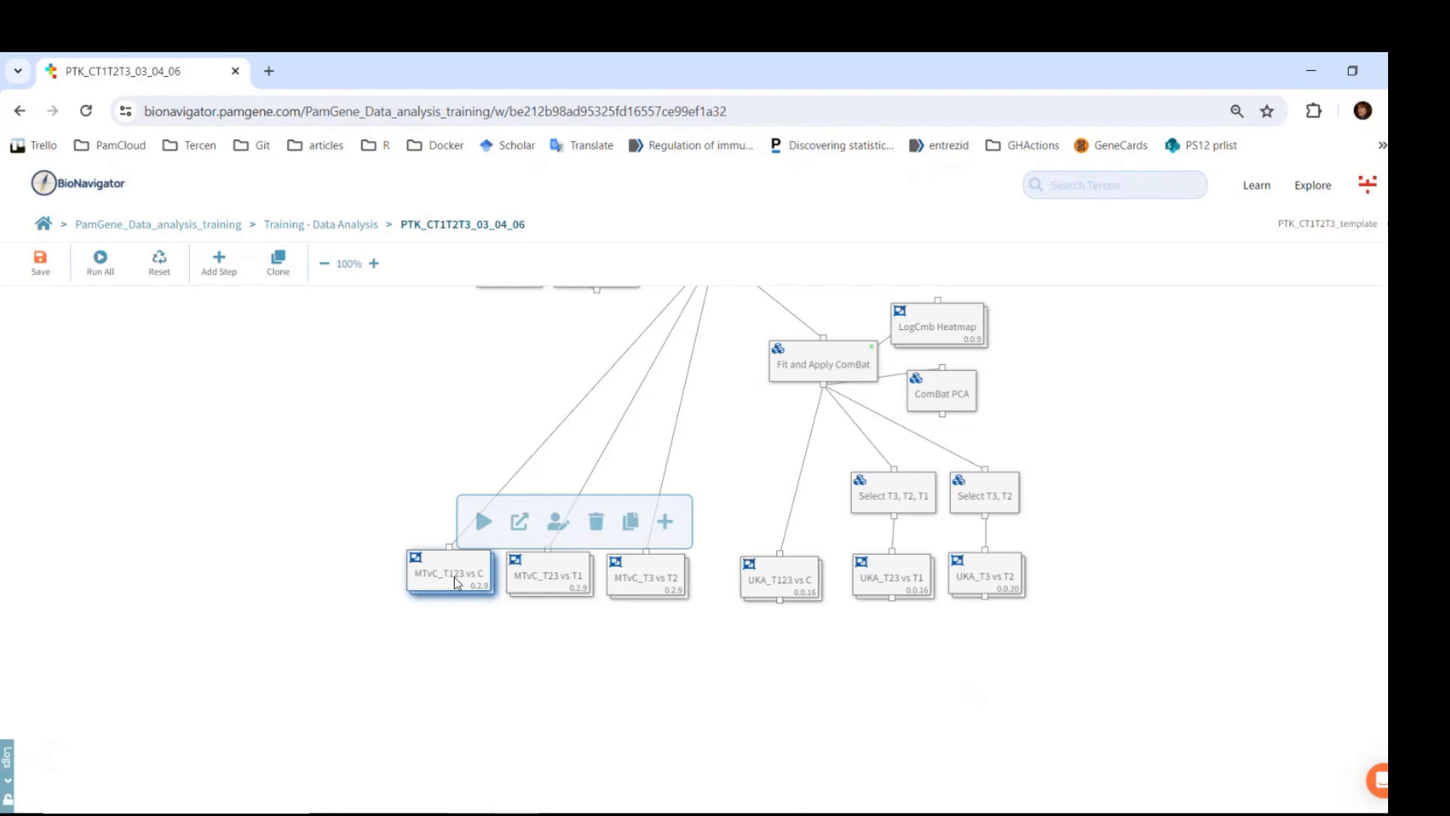
- Start configuring the MTvC_T123 vs C step for a run and choose S100QC.logTransformed as the quantitation type
left_click(485, 521)
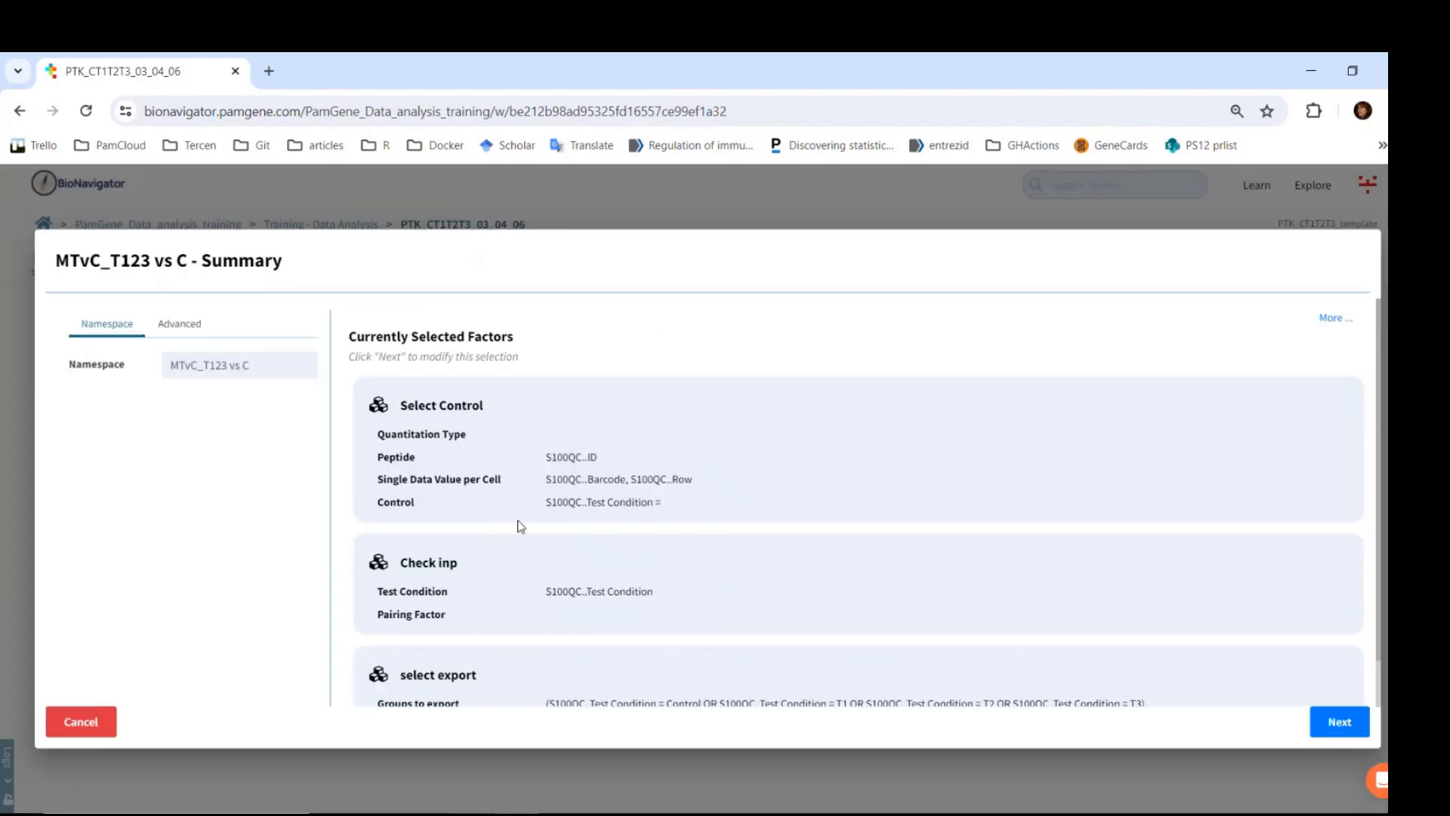
left_click_drag(523, 459, 701, 493)
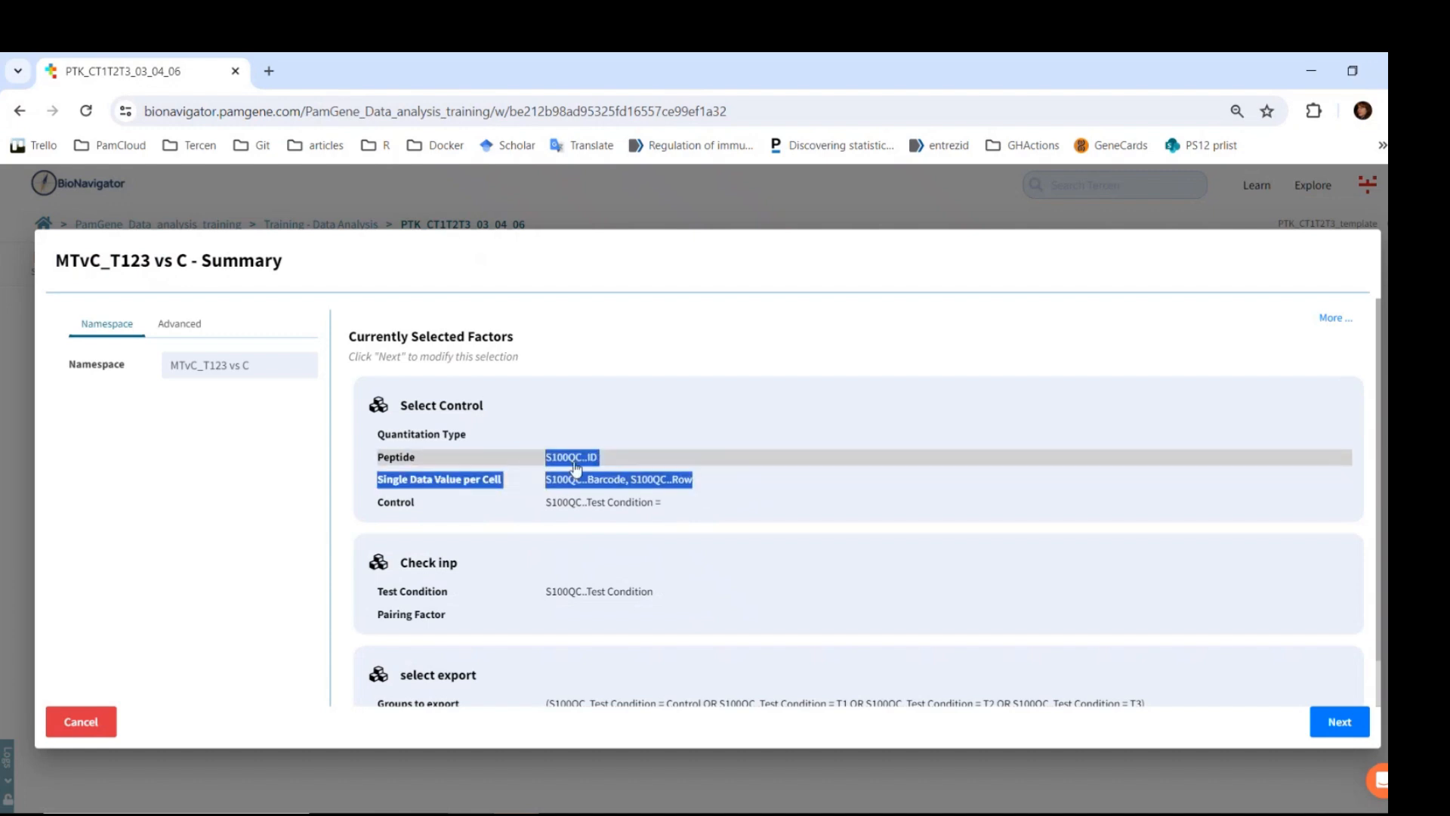
left_click(325, 449)
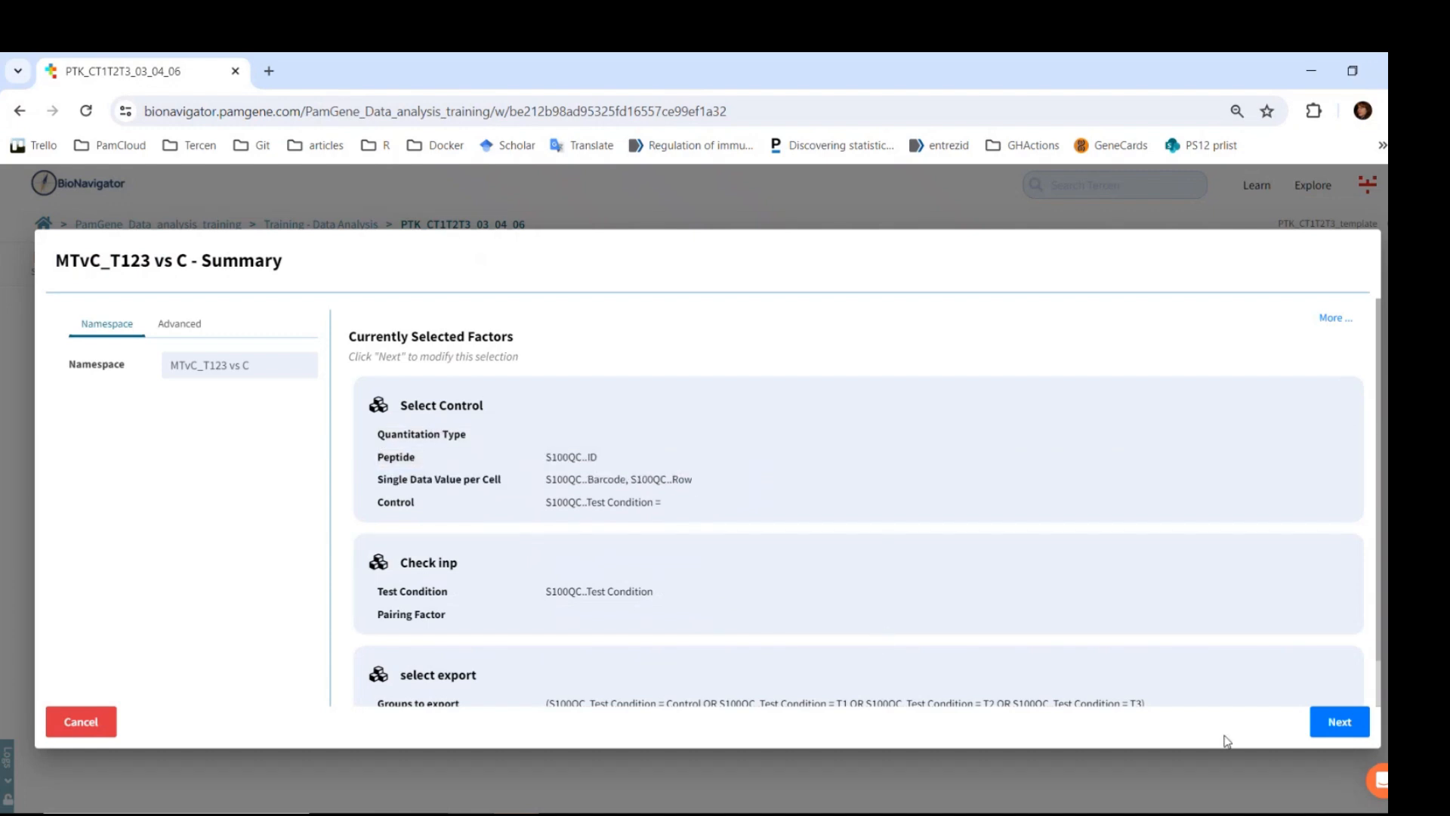
left_click(1321, 725)
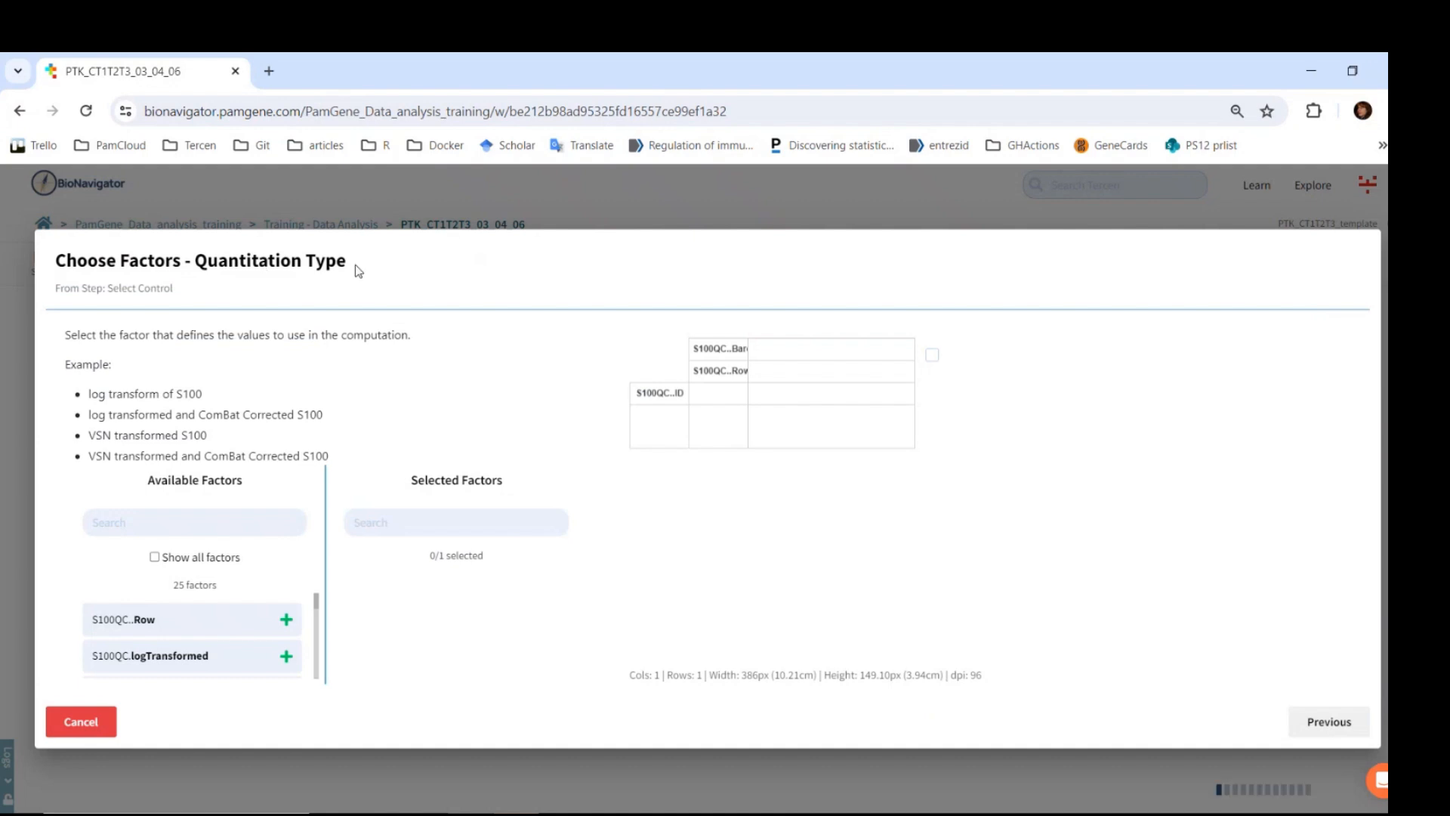
left_click_drag(356, 269, 172, 263)
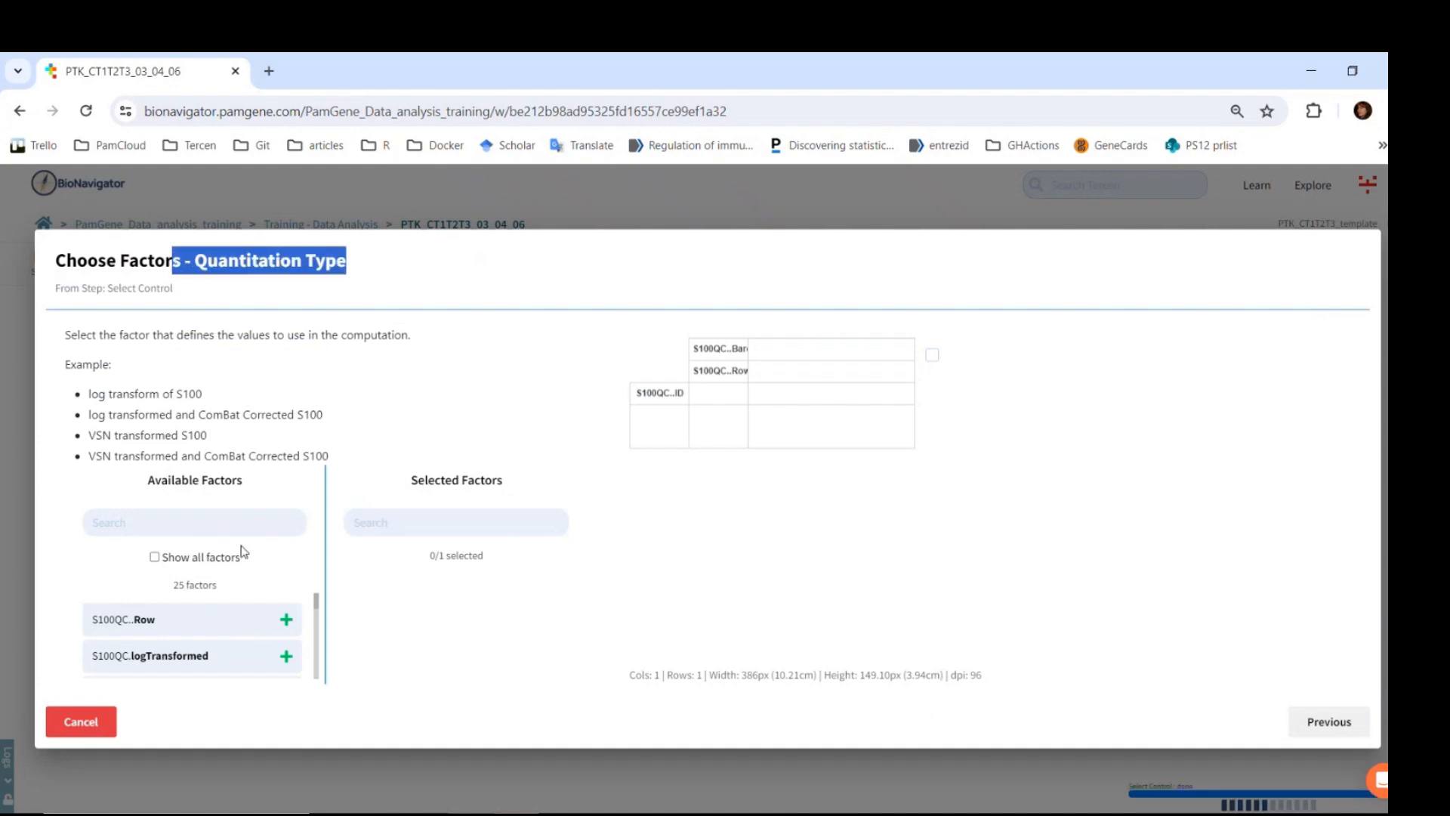
left_click(286, 657)
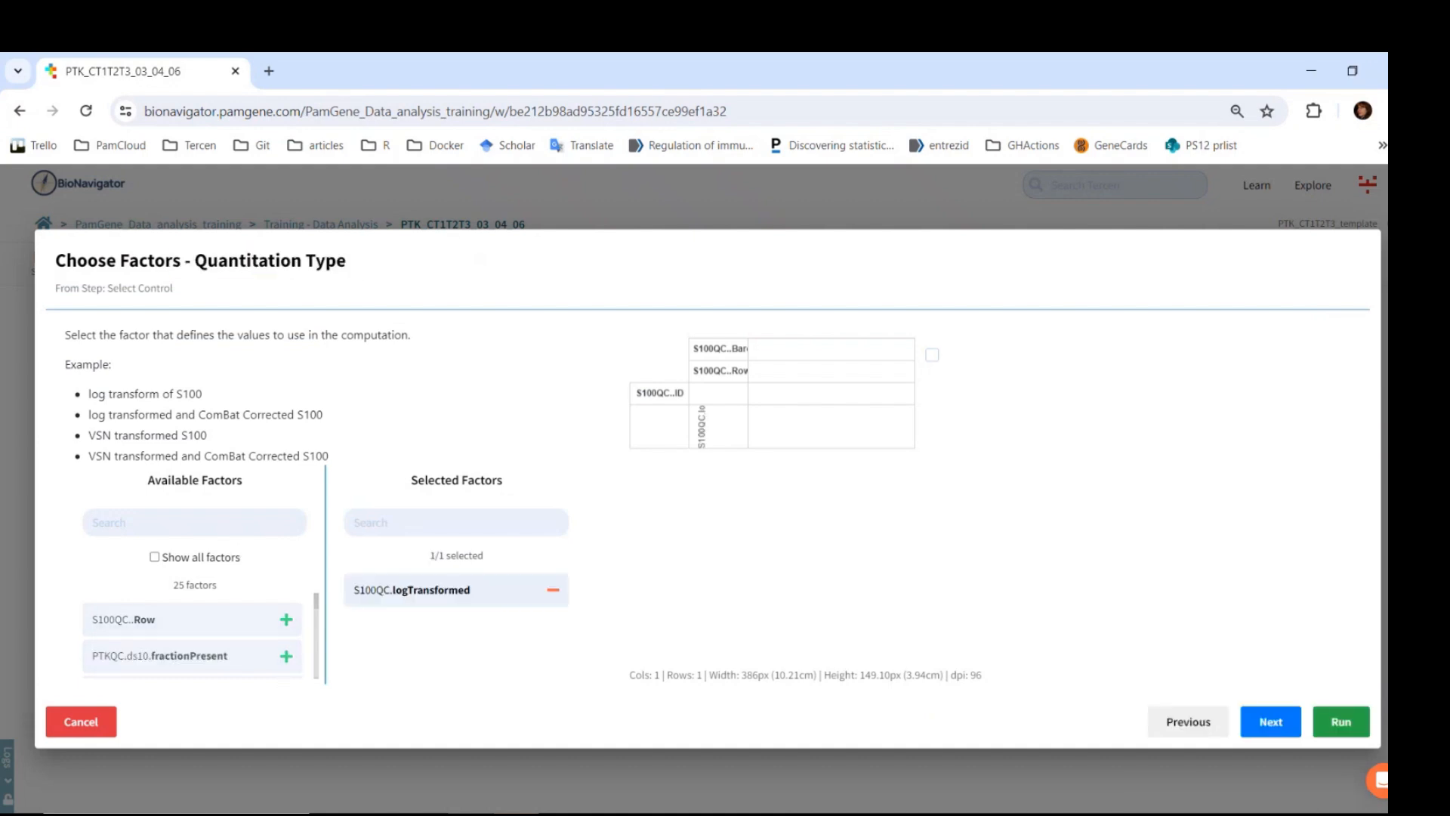
left_click(1271, 721)
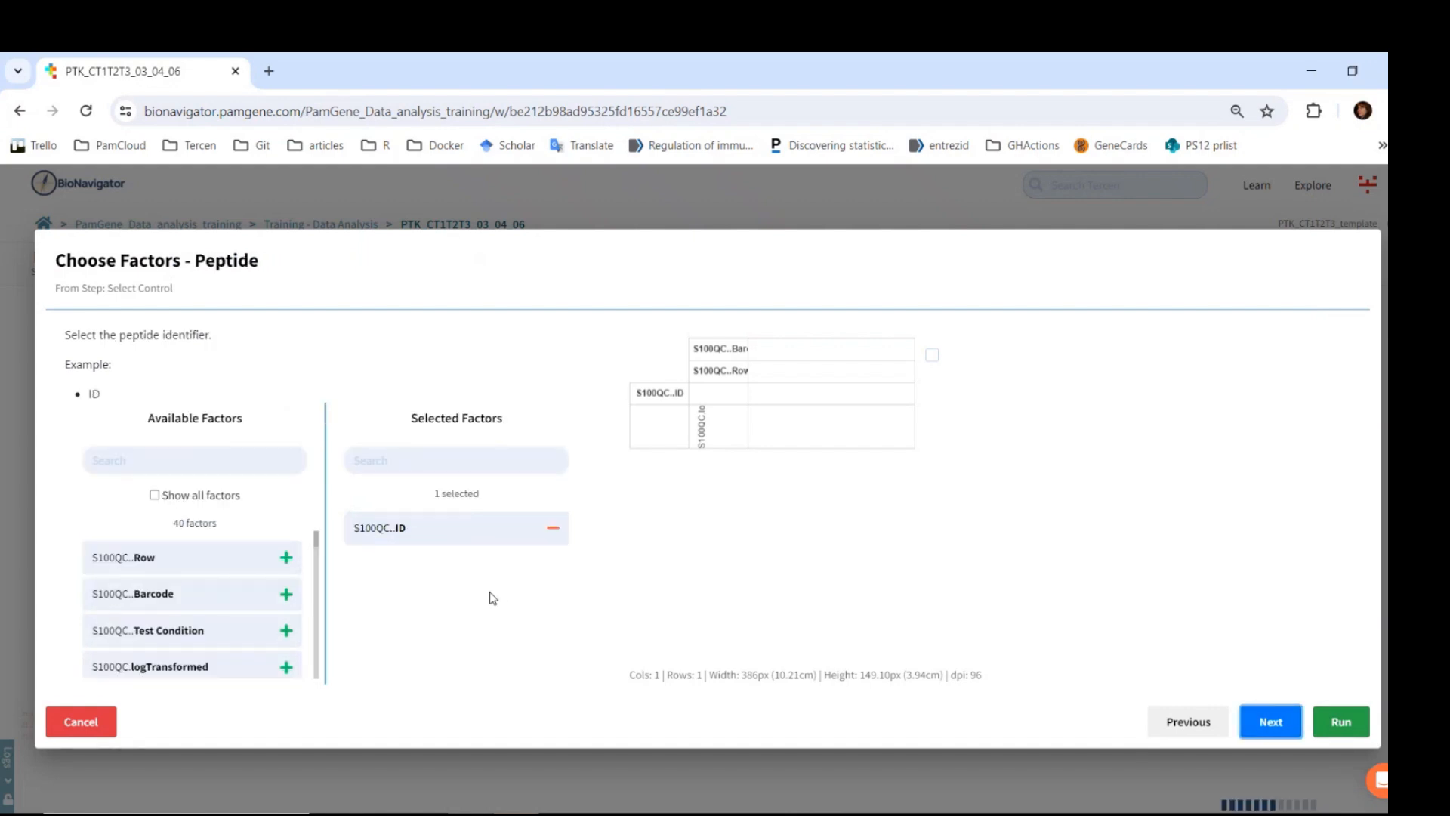
- Keep the preset peptide and single-data-value factors and apply the control filter S100QC..Test Condition equals Control
left_click(1271, 722)
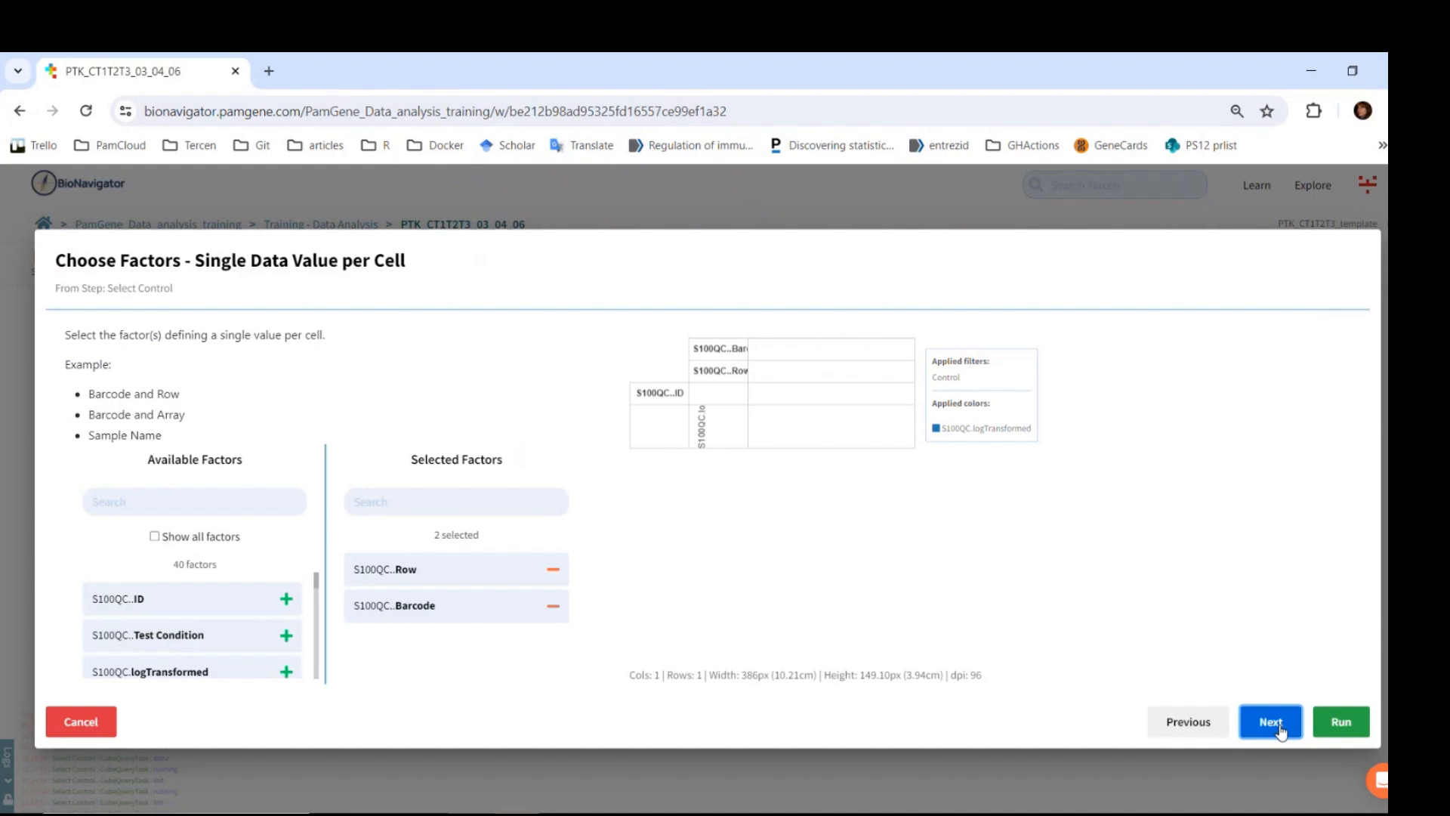
left_click(1272, 722)
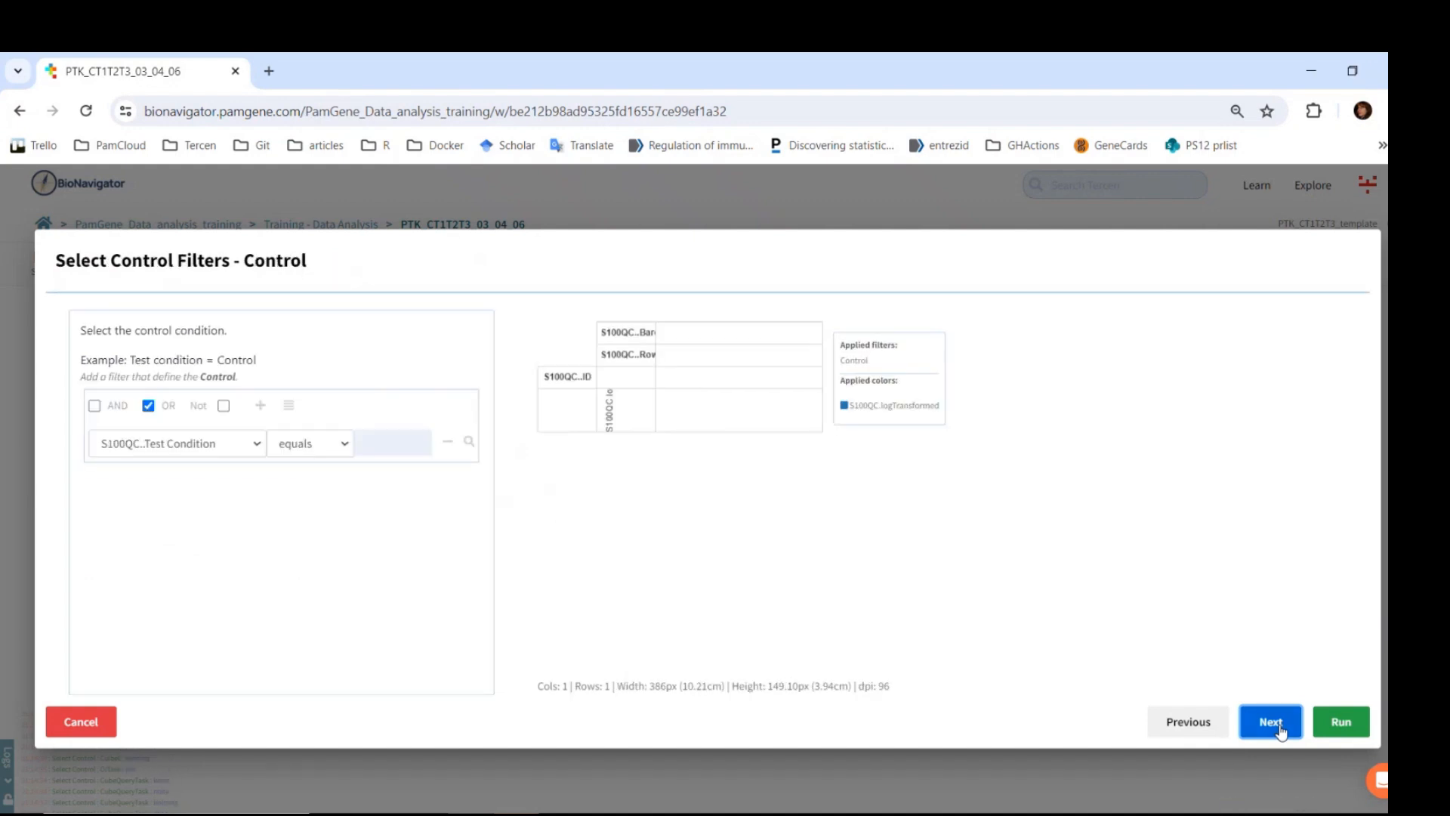
left_click(392, 444)
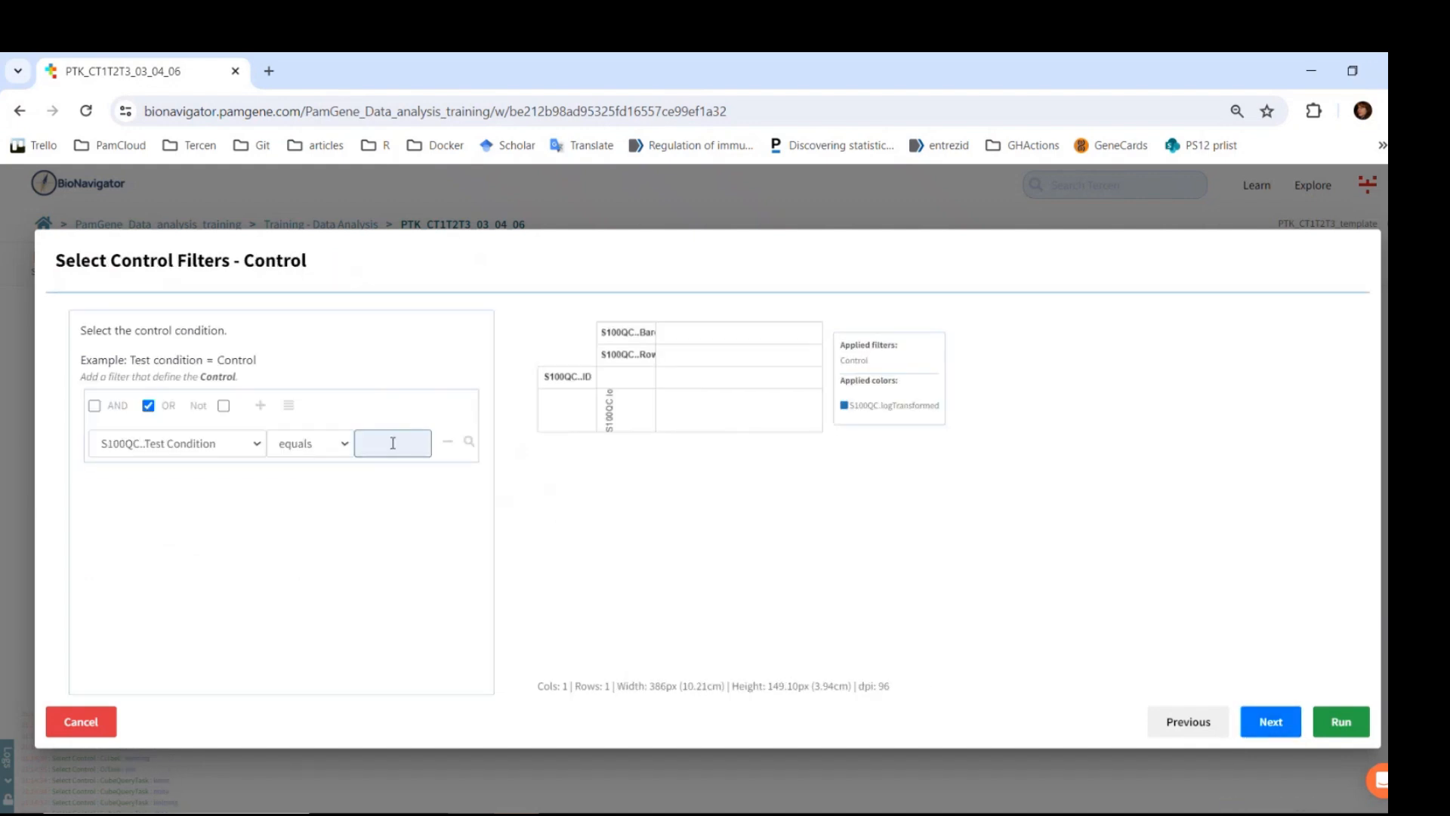
type("Cont")
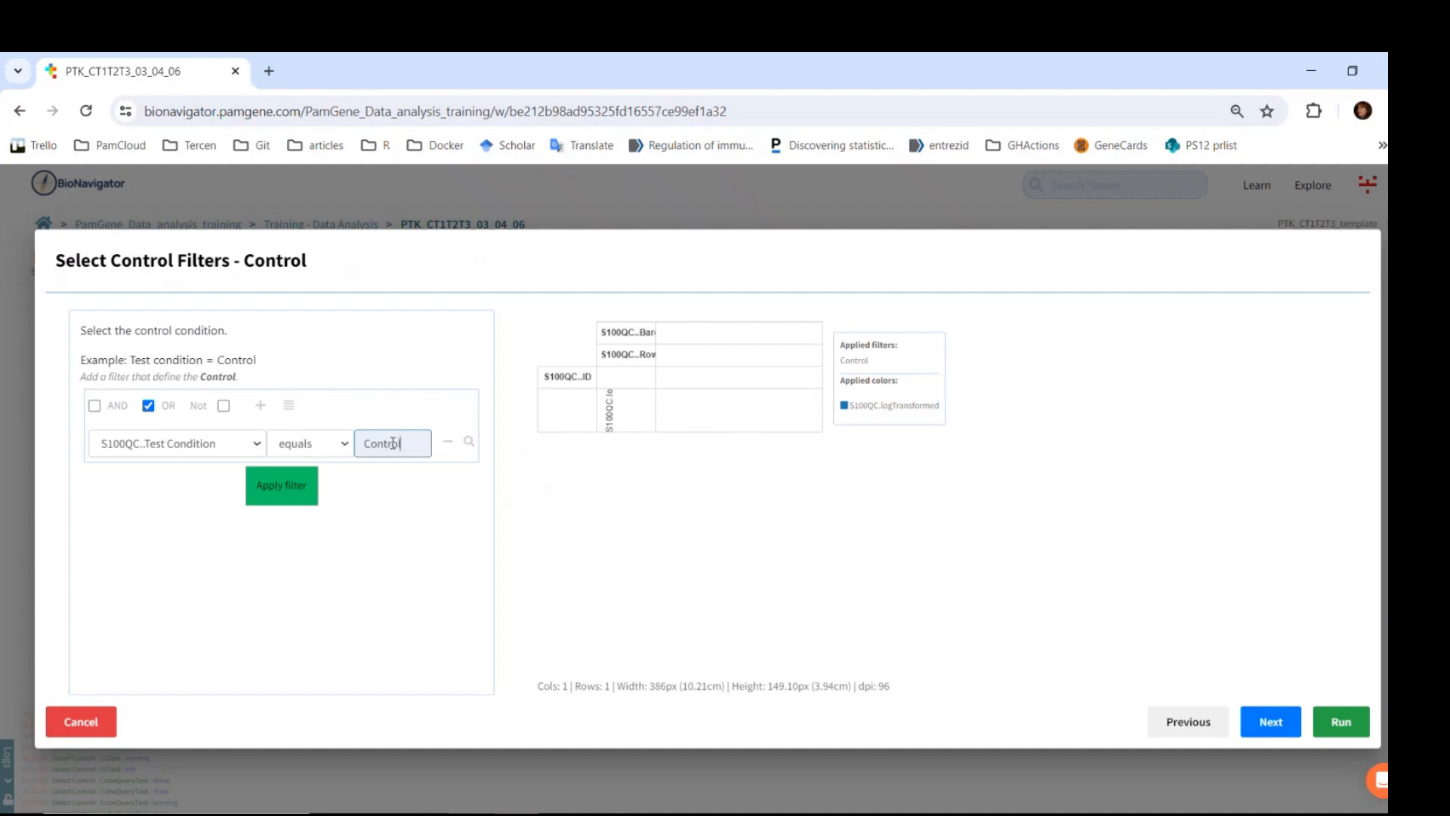
type("rol")
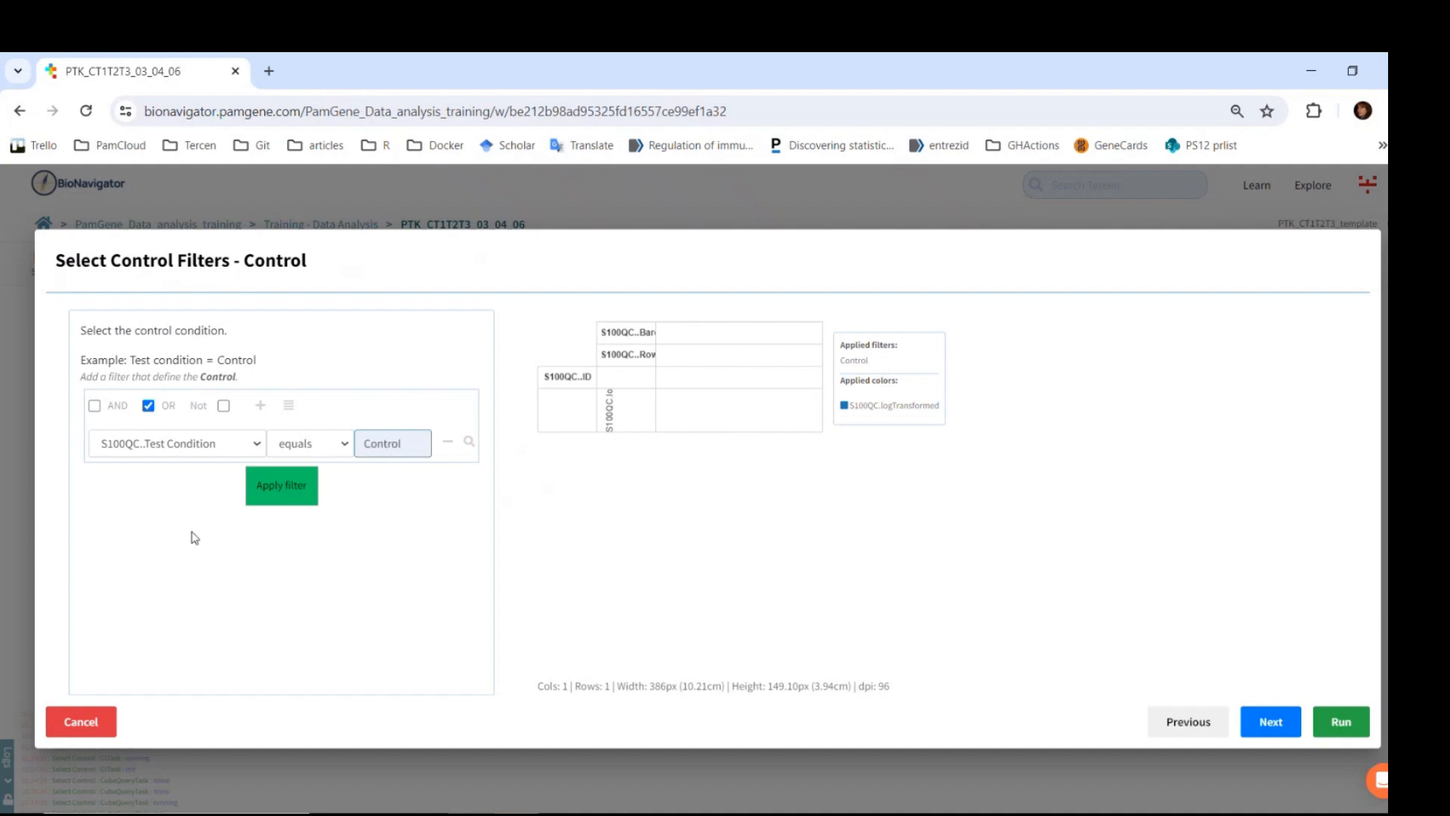
left_click(302, 502)
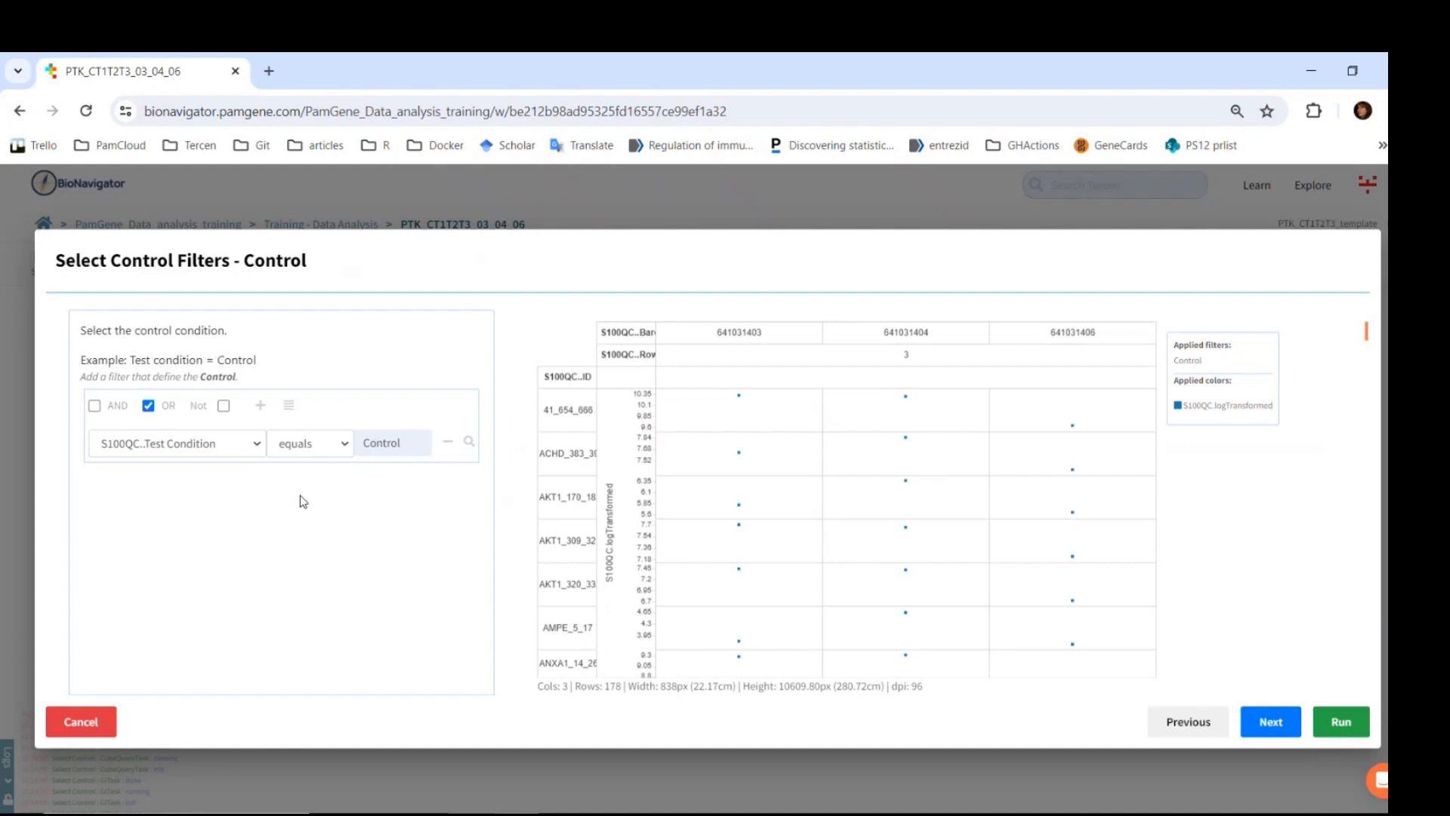
- Examine the factors available for the control filter and the selectable Test Condition values, leaving the filter as is
left_click(258, 445)
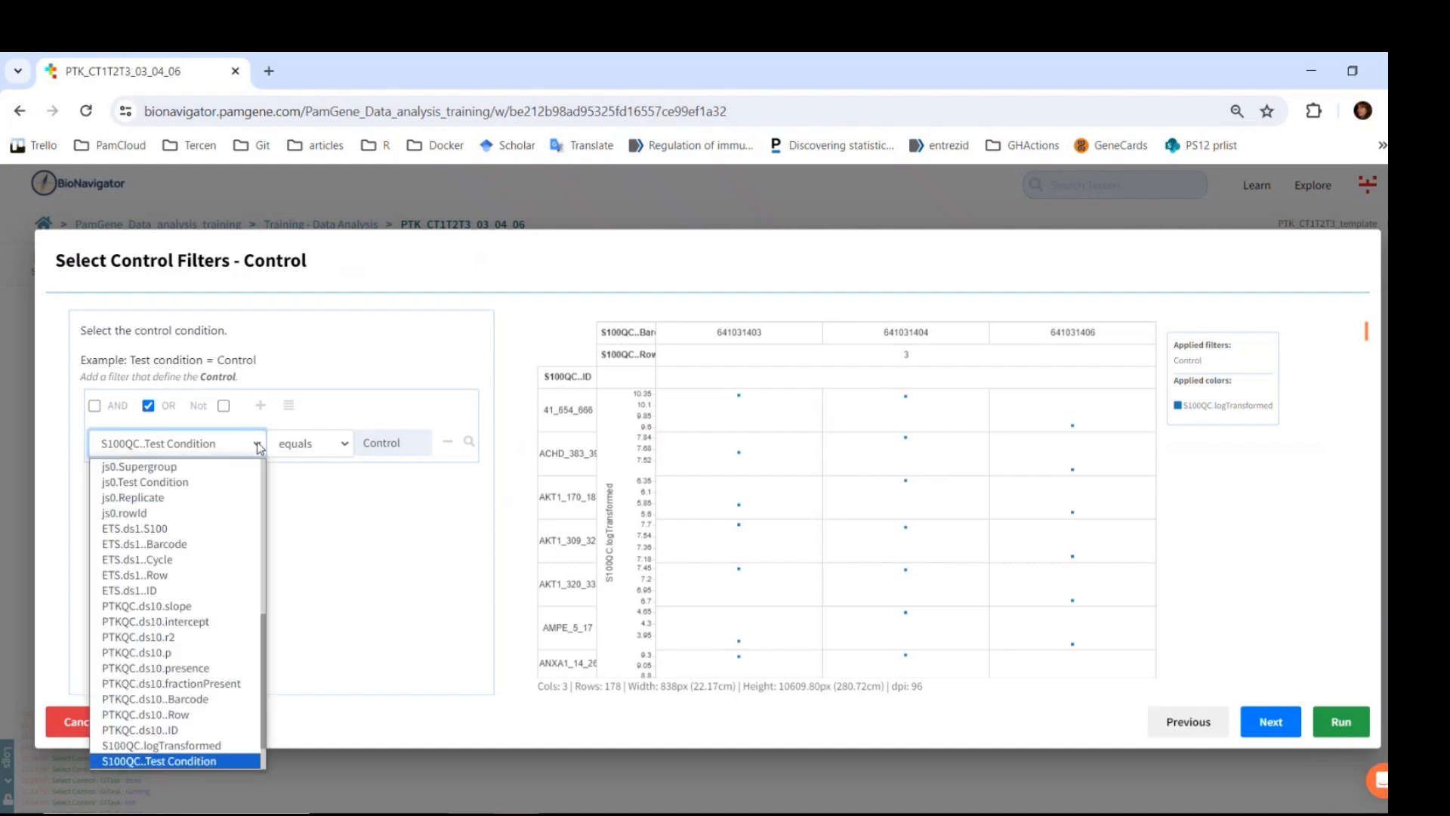
left_click(260, 447)
left_click(469, 444)
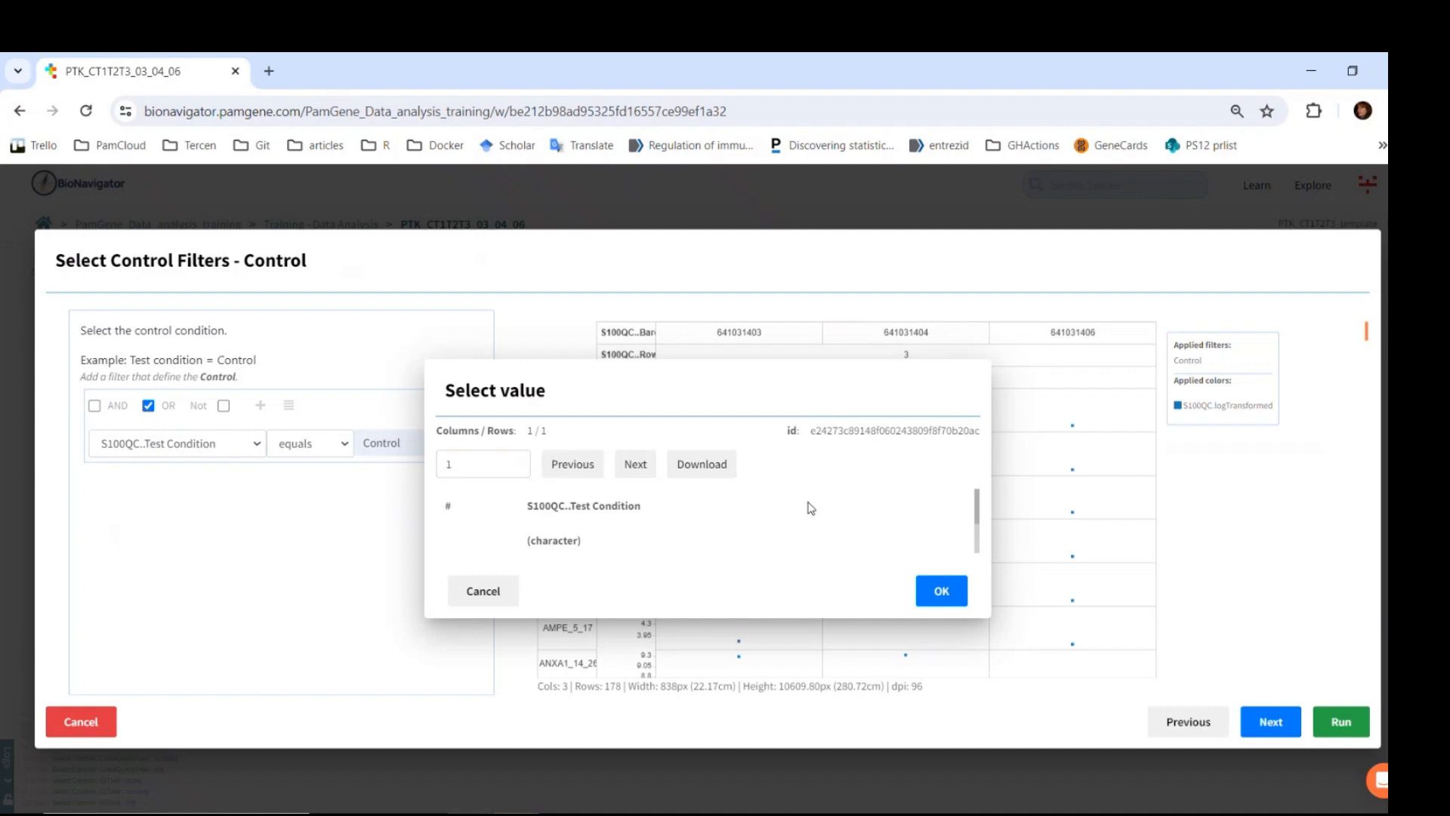
key("ctrl+minus")
key("ctrl+minus")
key("ctrl+minus")
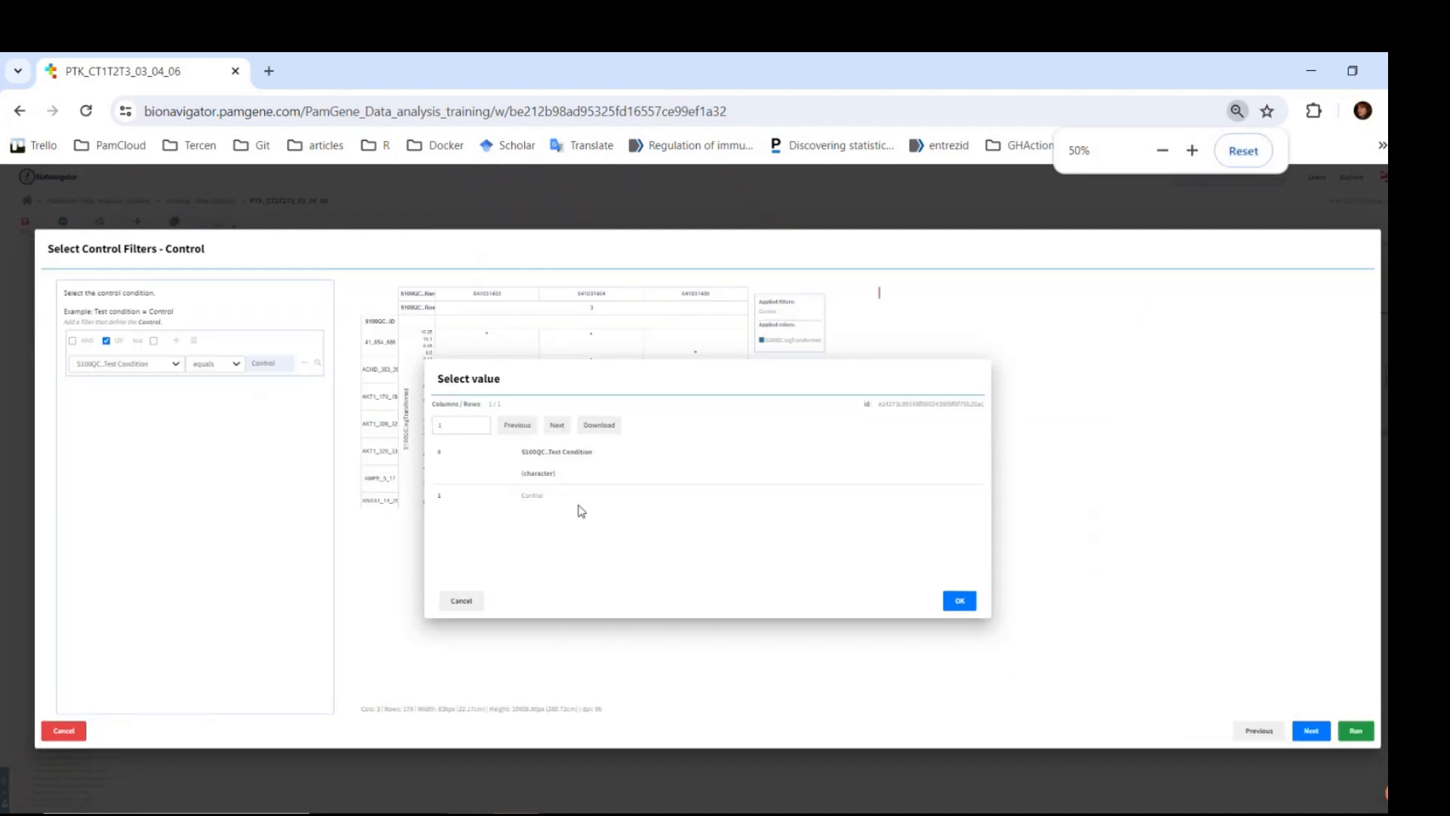
left_click(541, 497)
left_click(1393, 111)
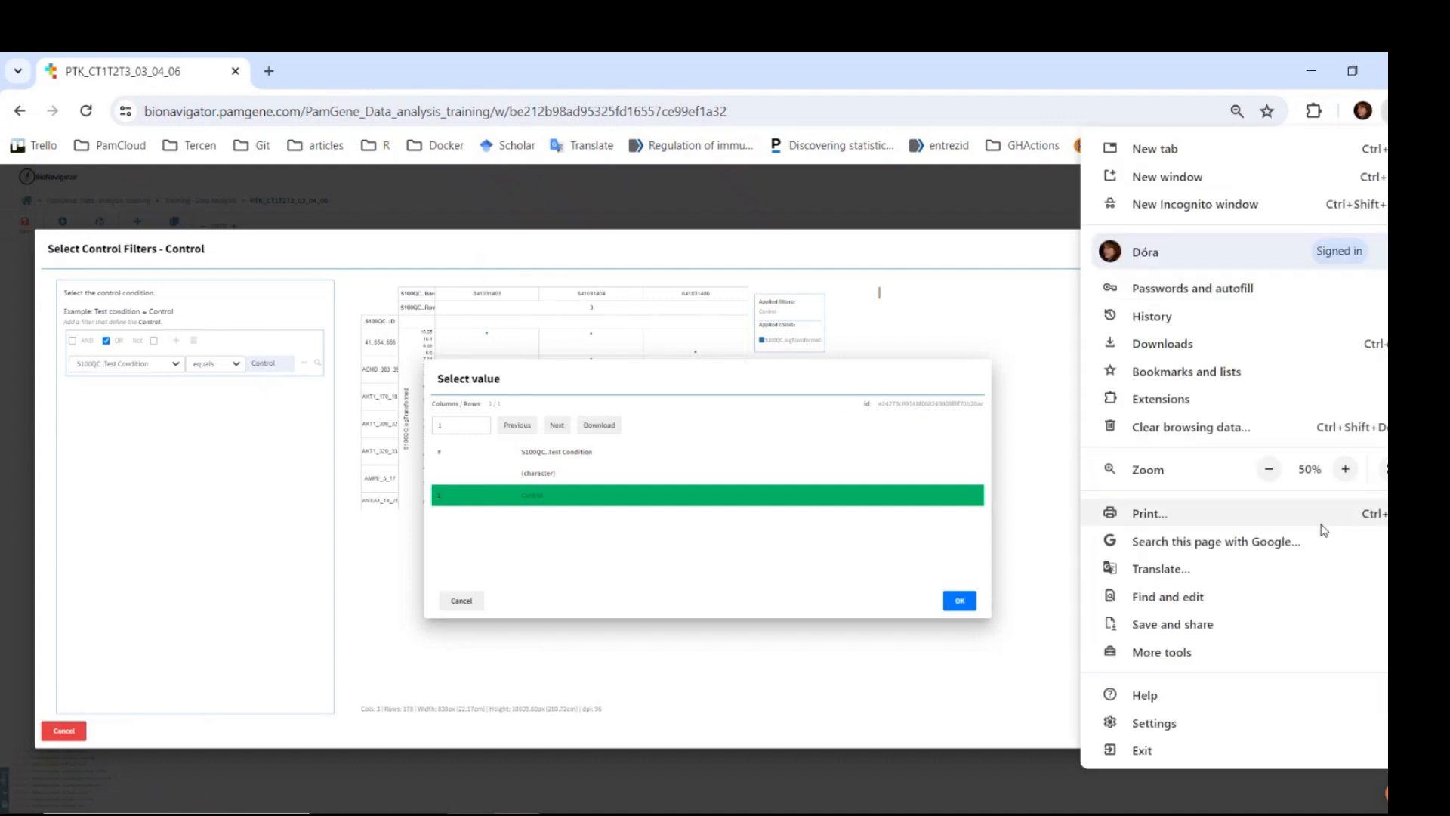
left_click(1345, 469)
left_click(1345, 469)
left_click(478, 593)
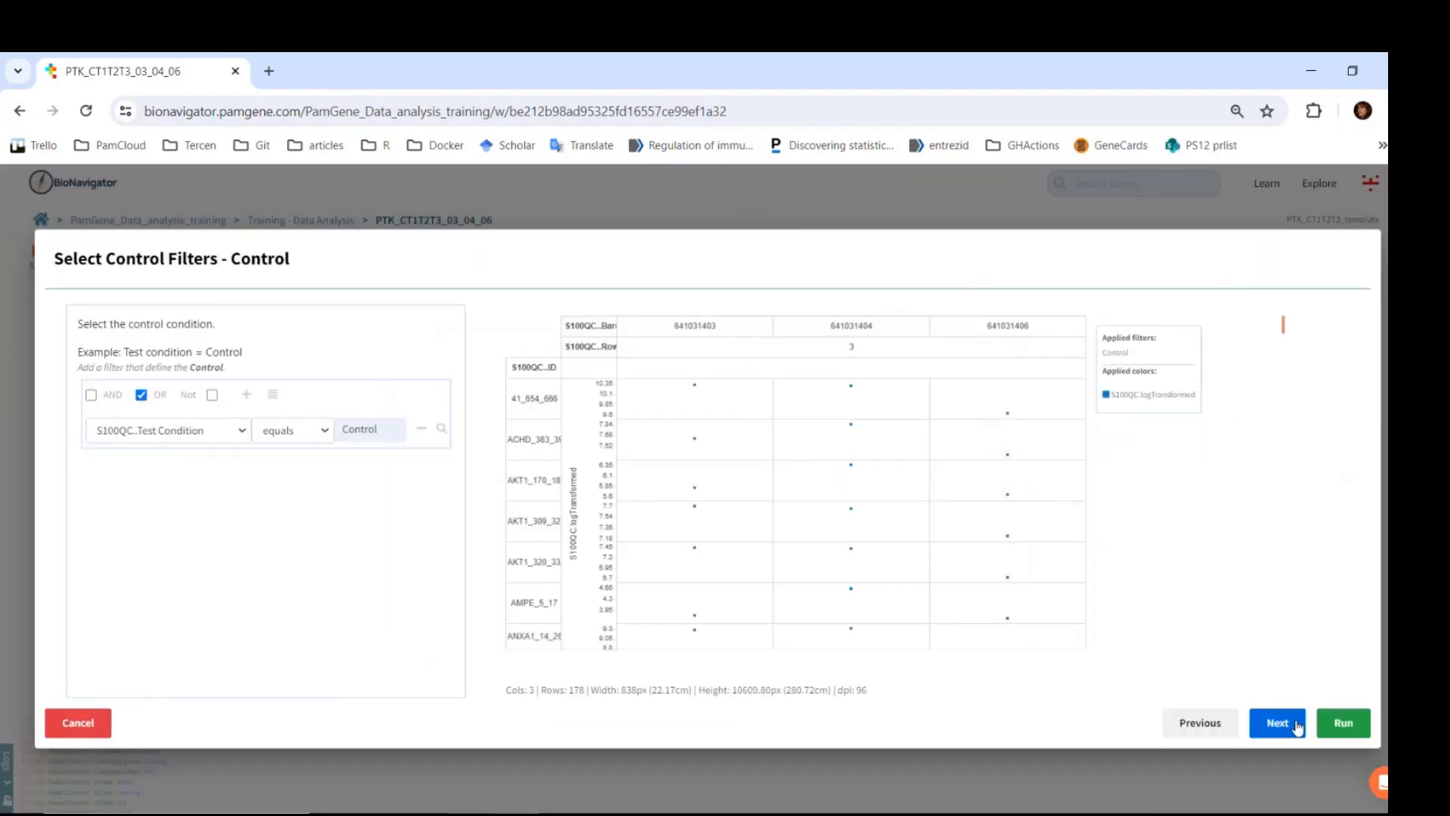
- Keep Test Condition as the comparison factor, set S100QC..Barcode as the pairing factor, and continue to the export groups
left_click(1287, 723)
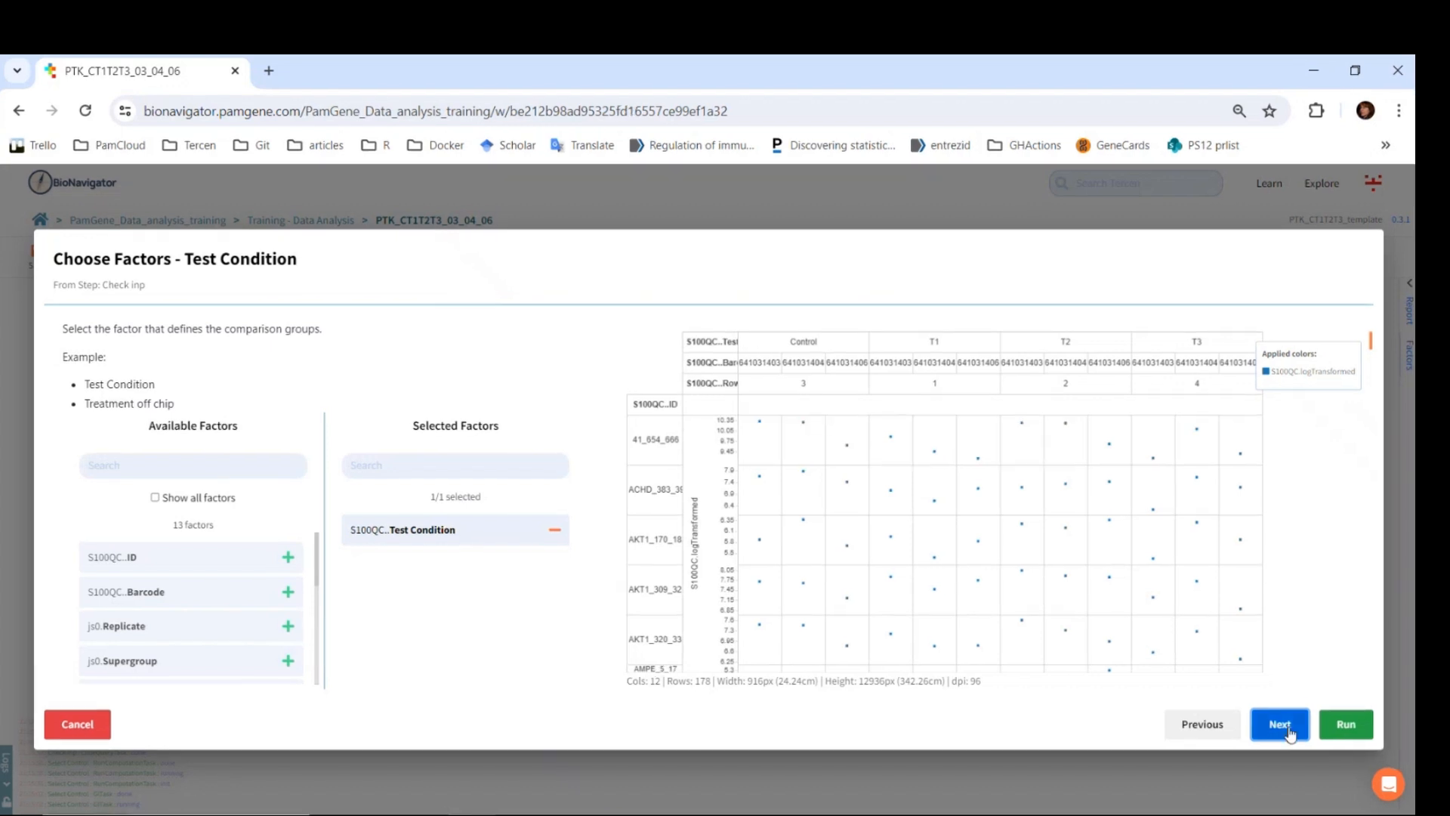
left_click(1281, 725)
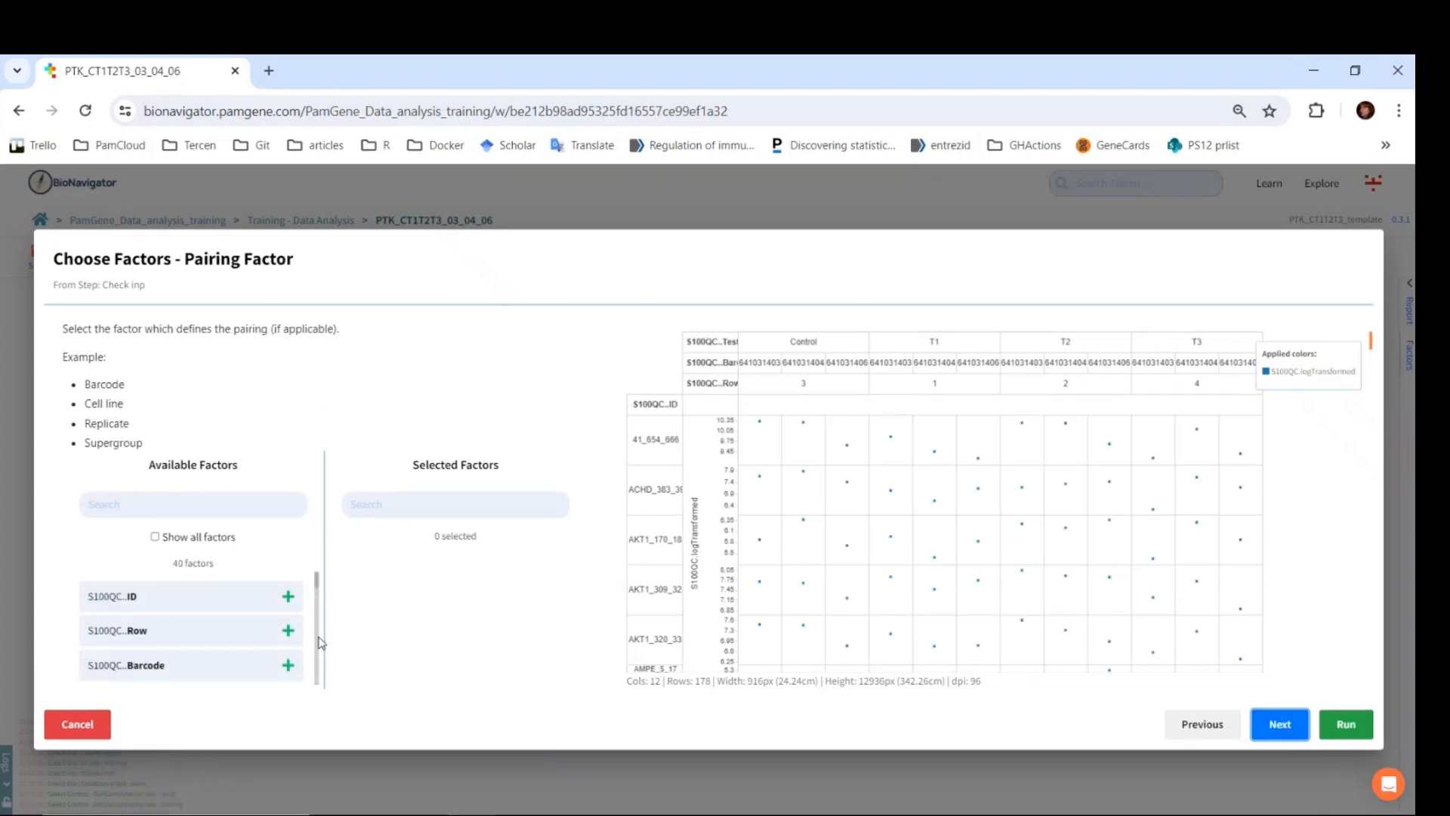
left_click(287, 666)
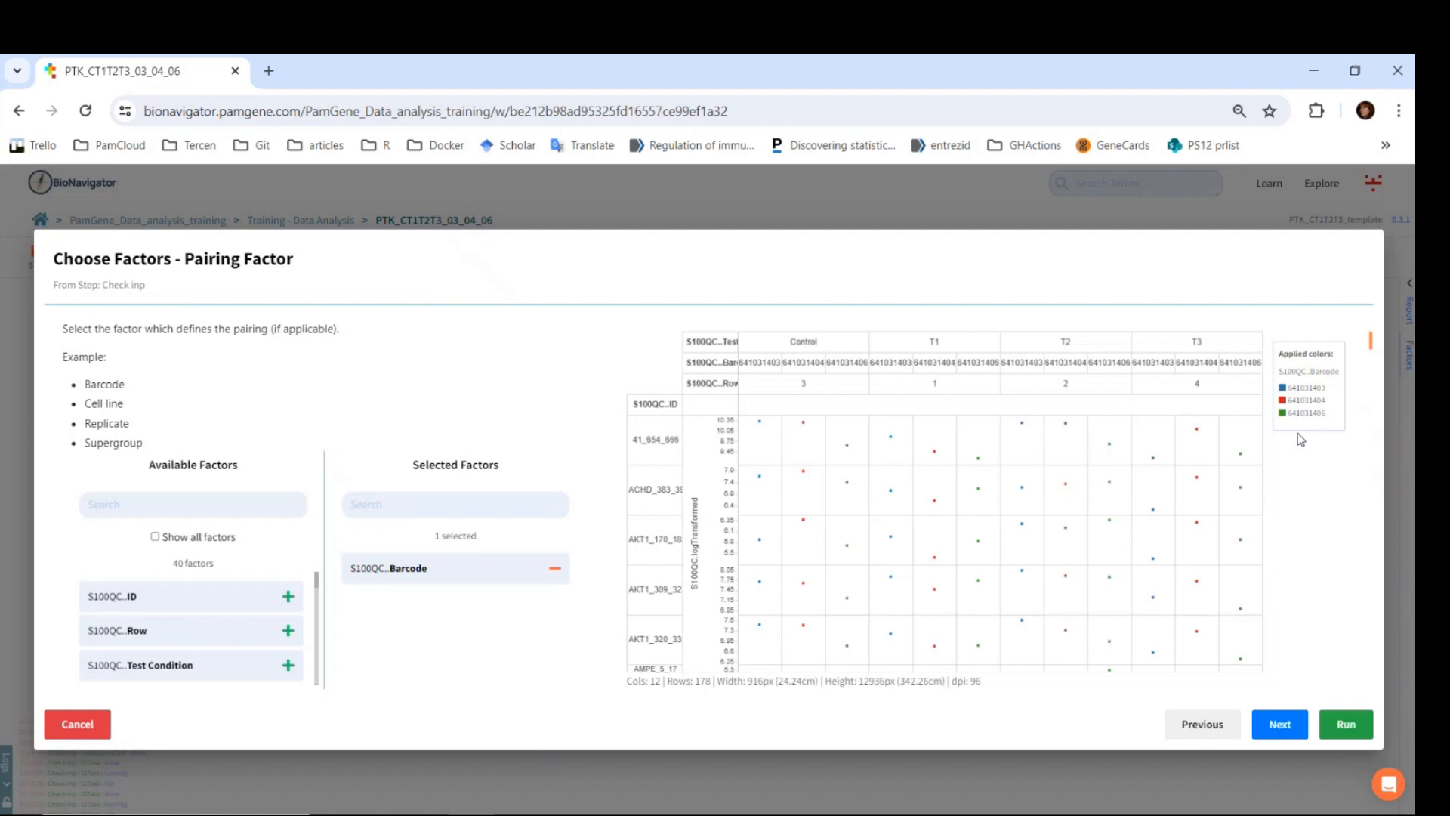
left_click(1278, 725)
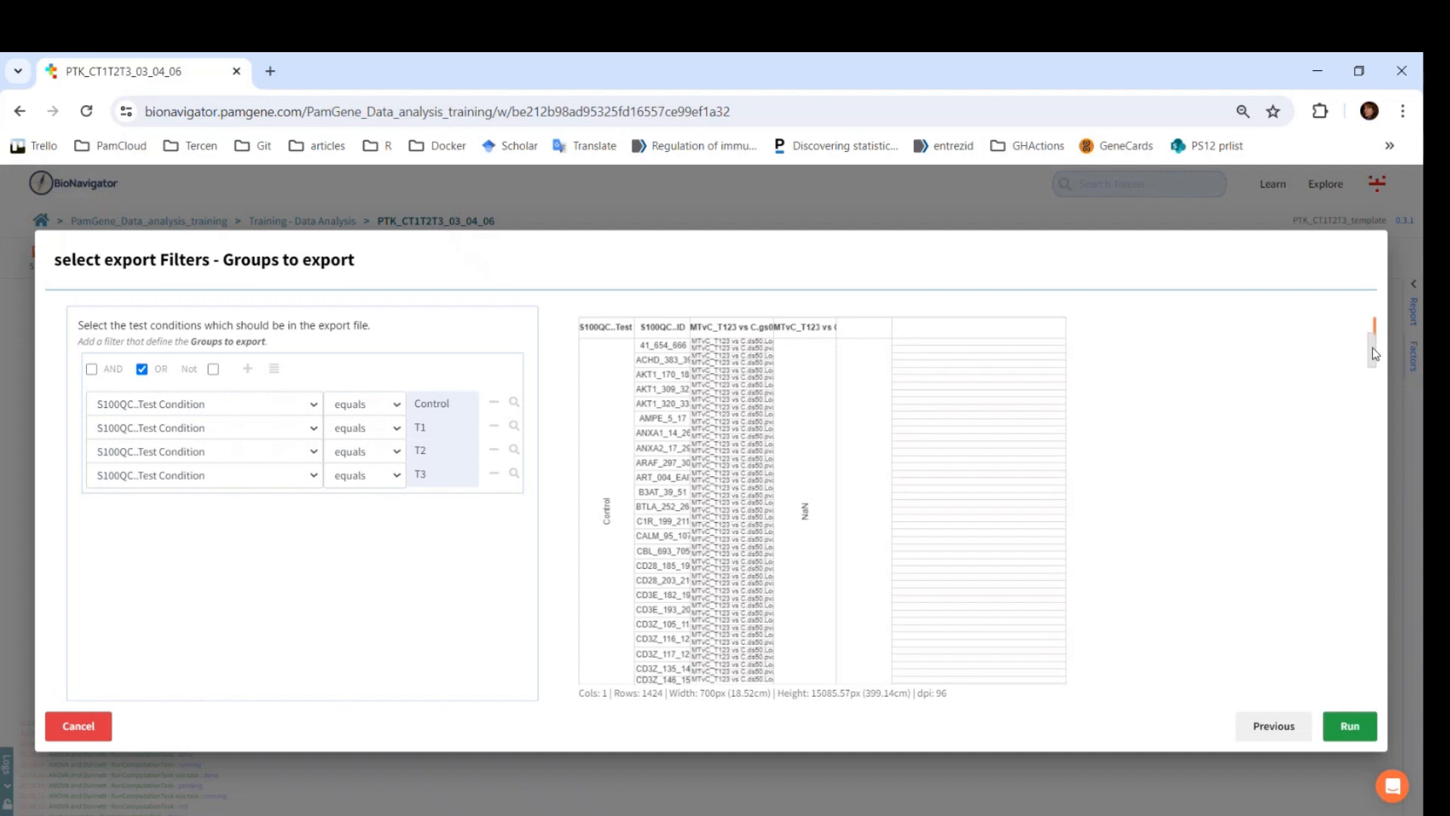
- Examine the LogFC and p-value rows of T1, T2 and T3 in the export preview, widening the variable column
left_click_drag(1373, 352, 1392, 448)
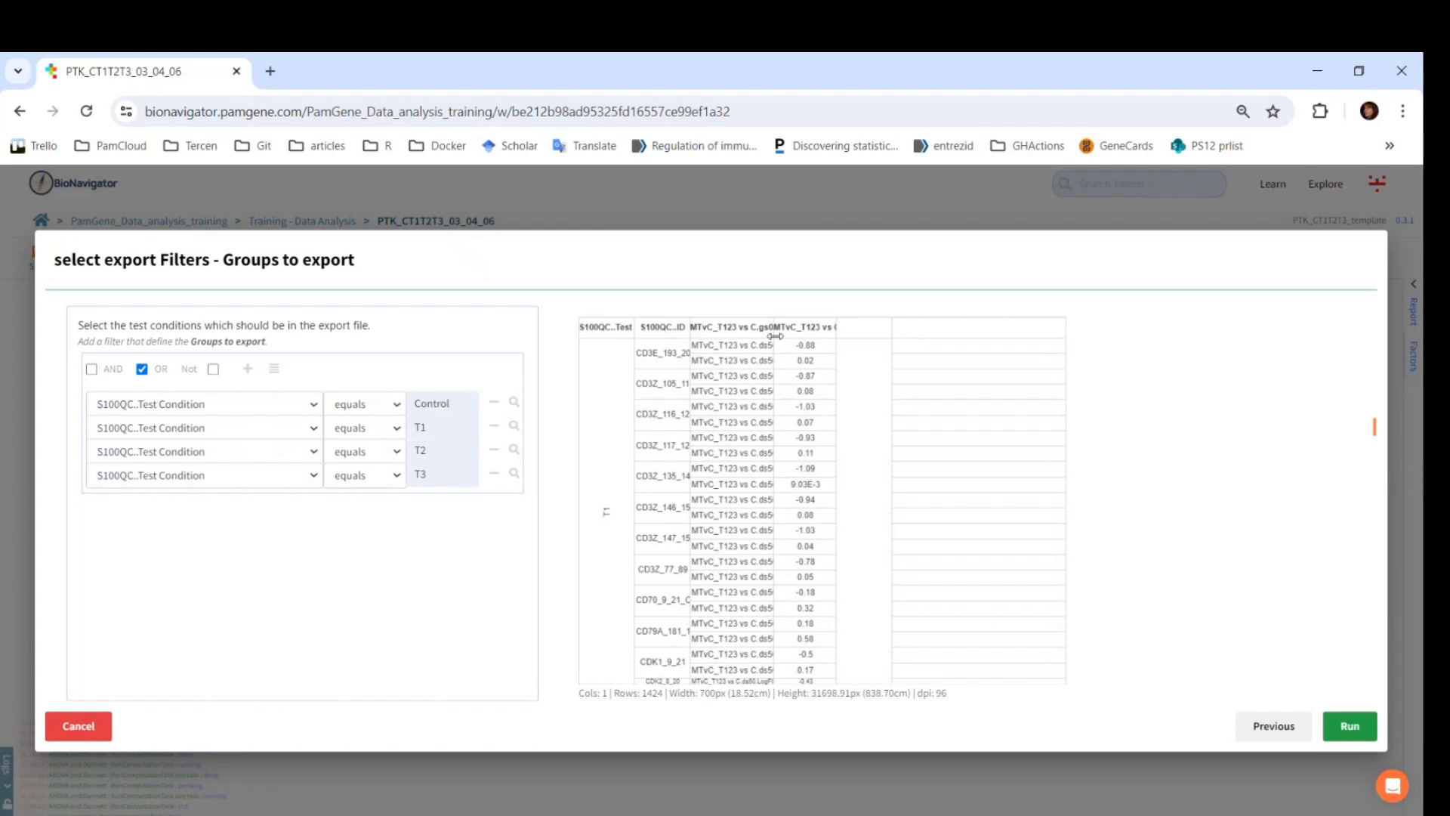
left_click_drag(775, 339, 841, 346)
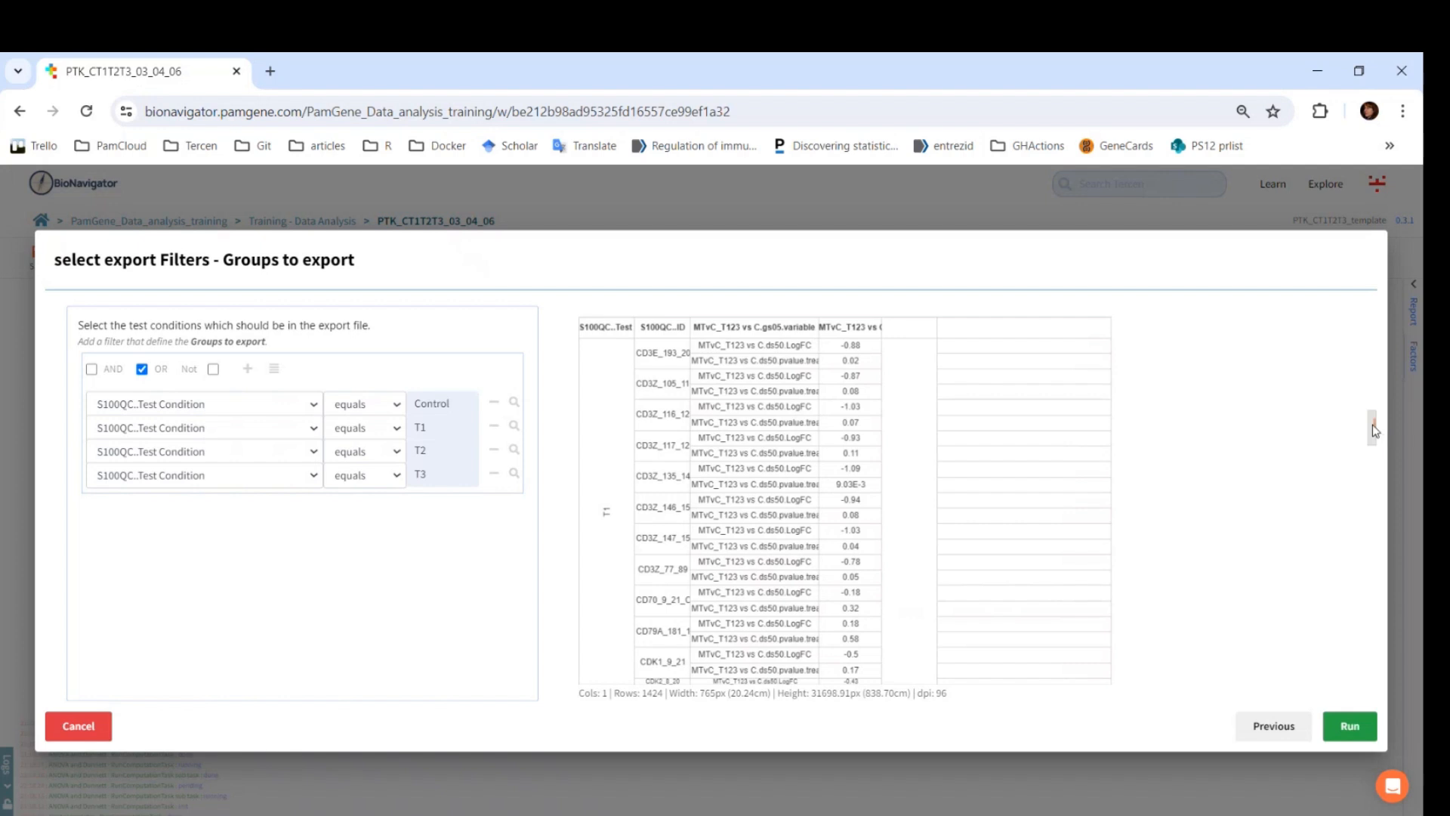
left_click_drag(1373, 425, 1396, 513)
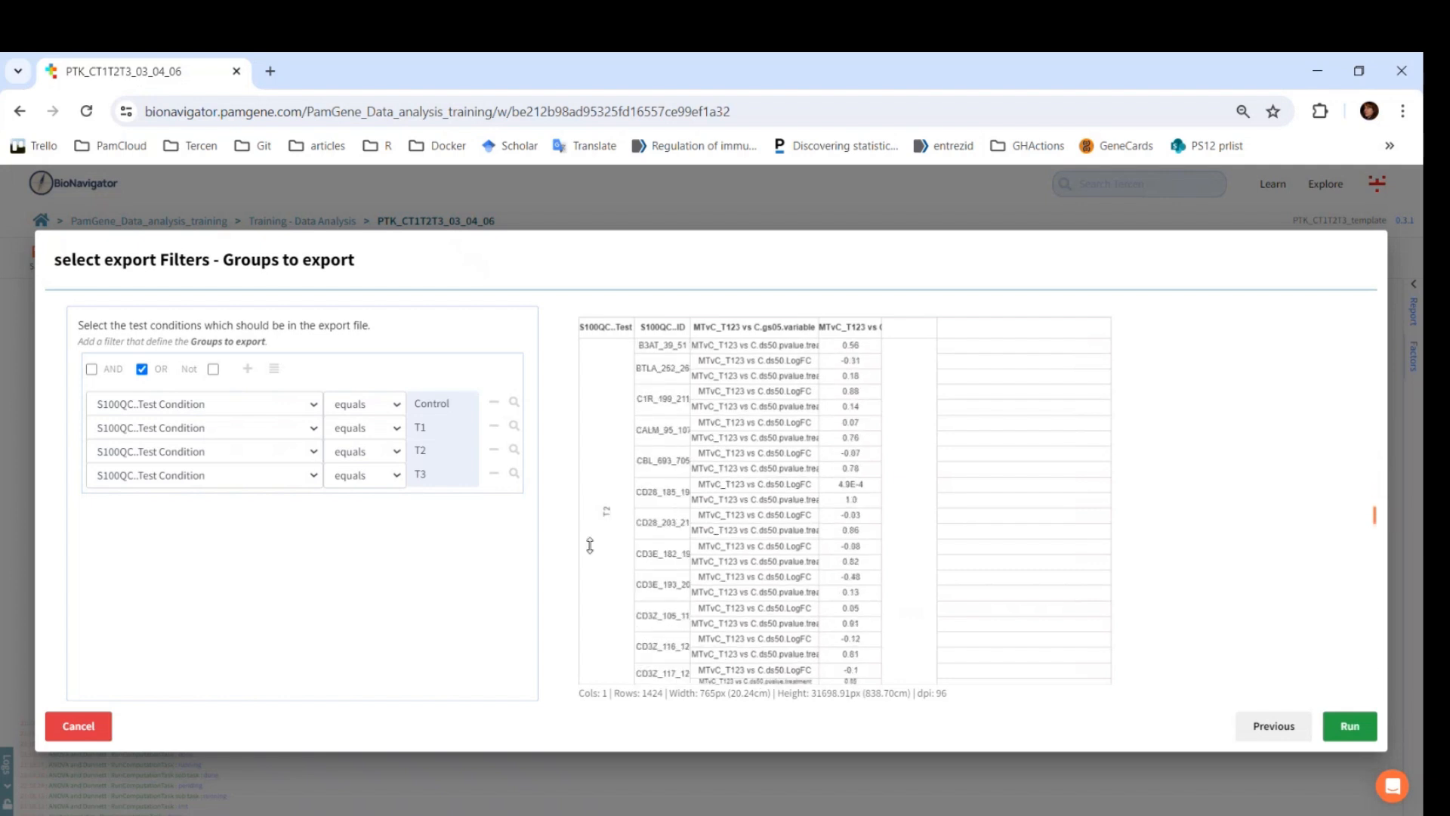
left_click_drag(598, 511, 610, 511)
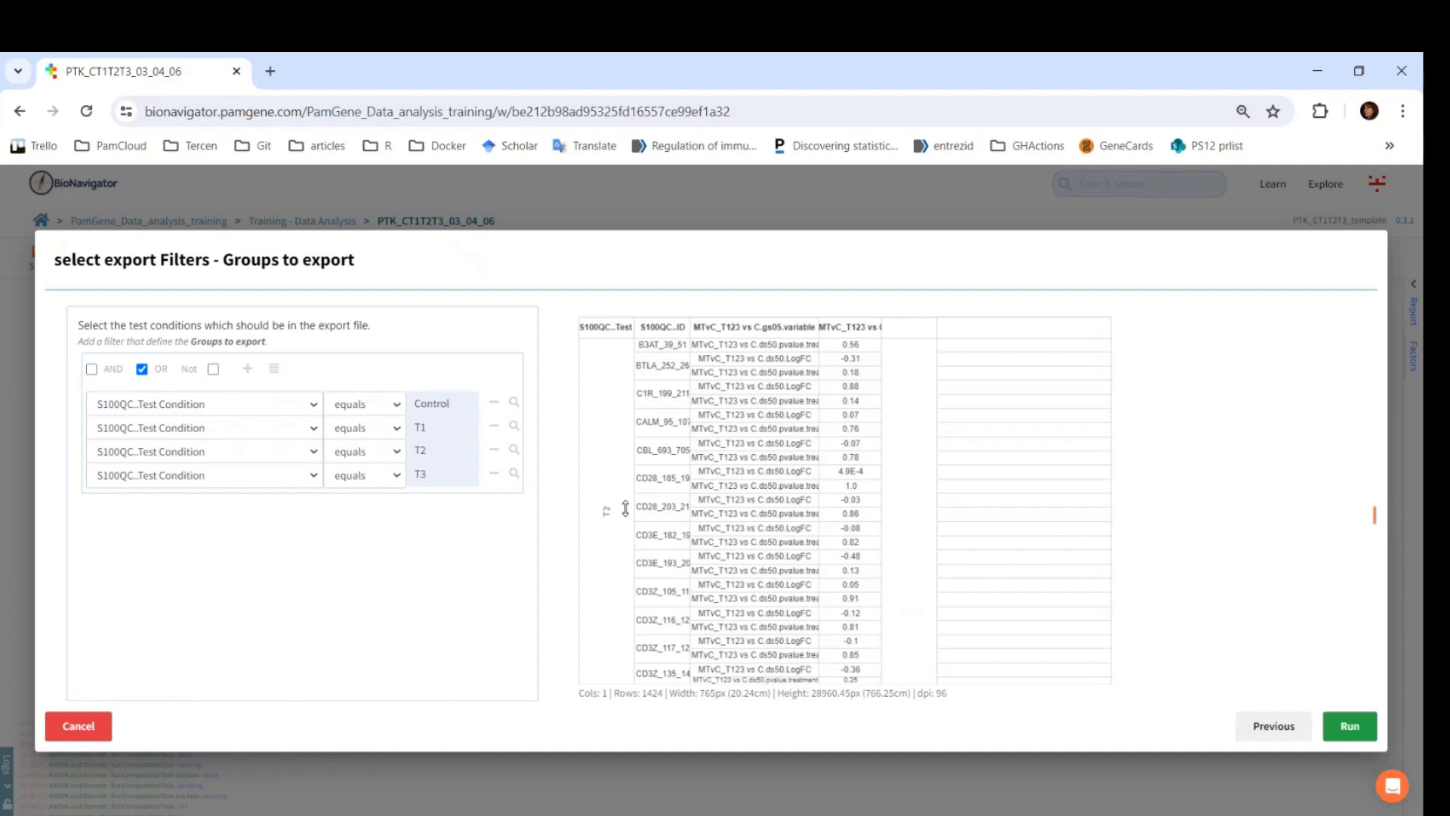
left_click_drag(1381, 515, 1402, 660)
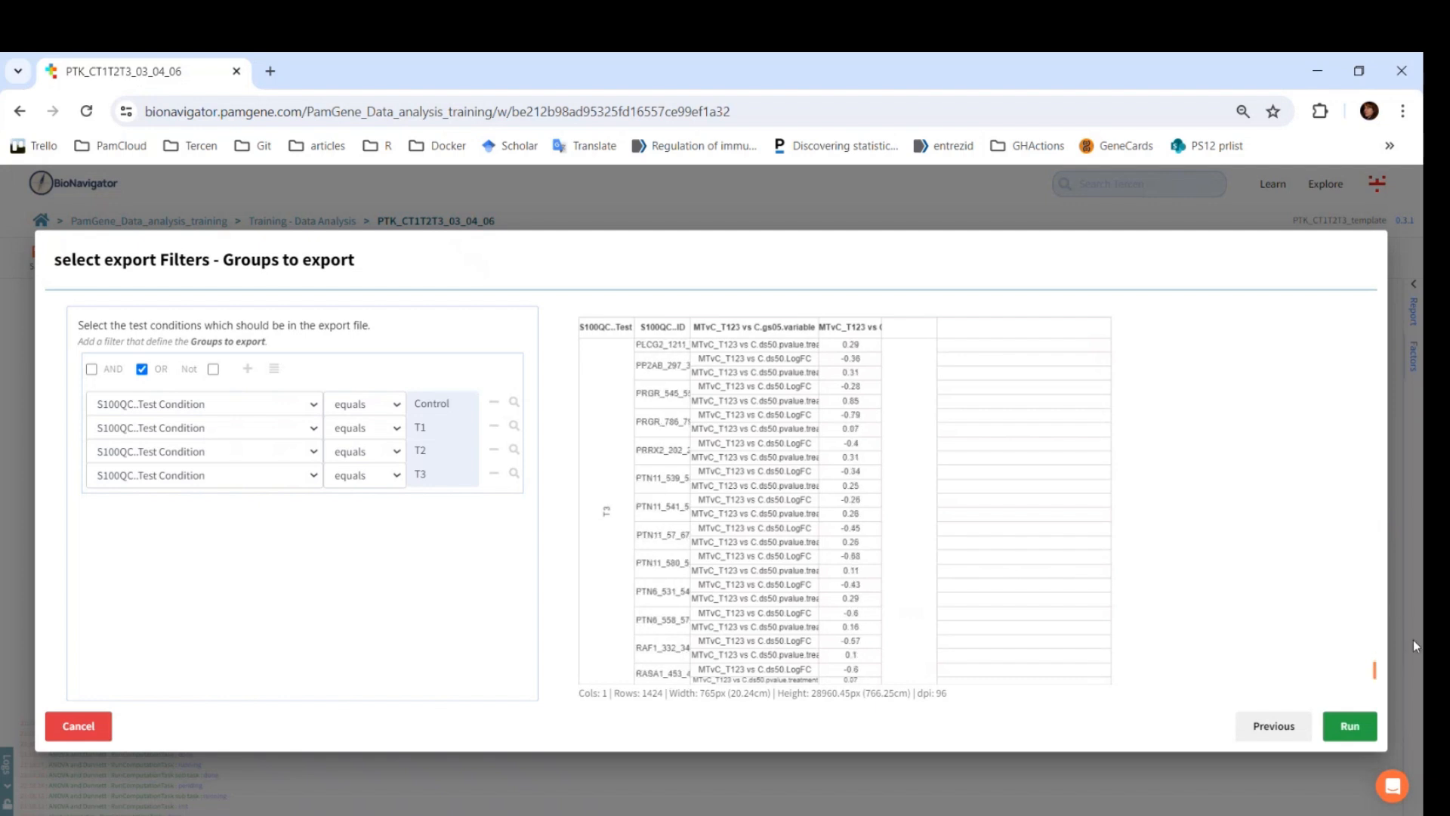
- Run the configured MTvC_T123 vs C analysis and open its Volcano Plot View
left_click(1349, 726)
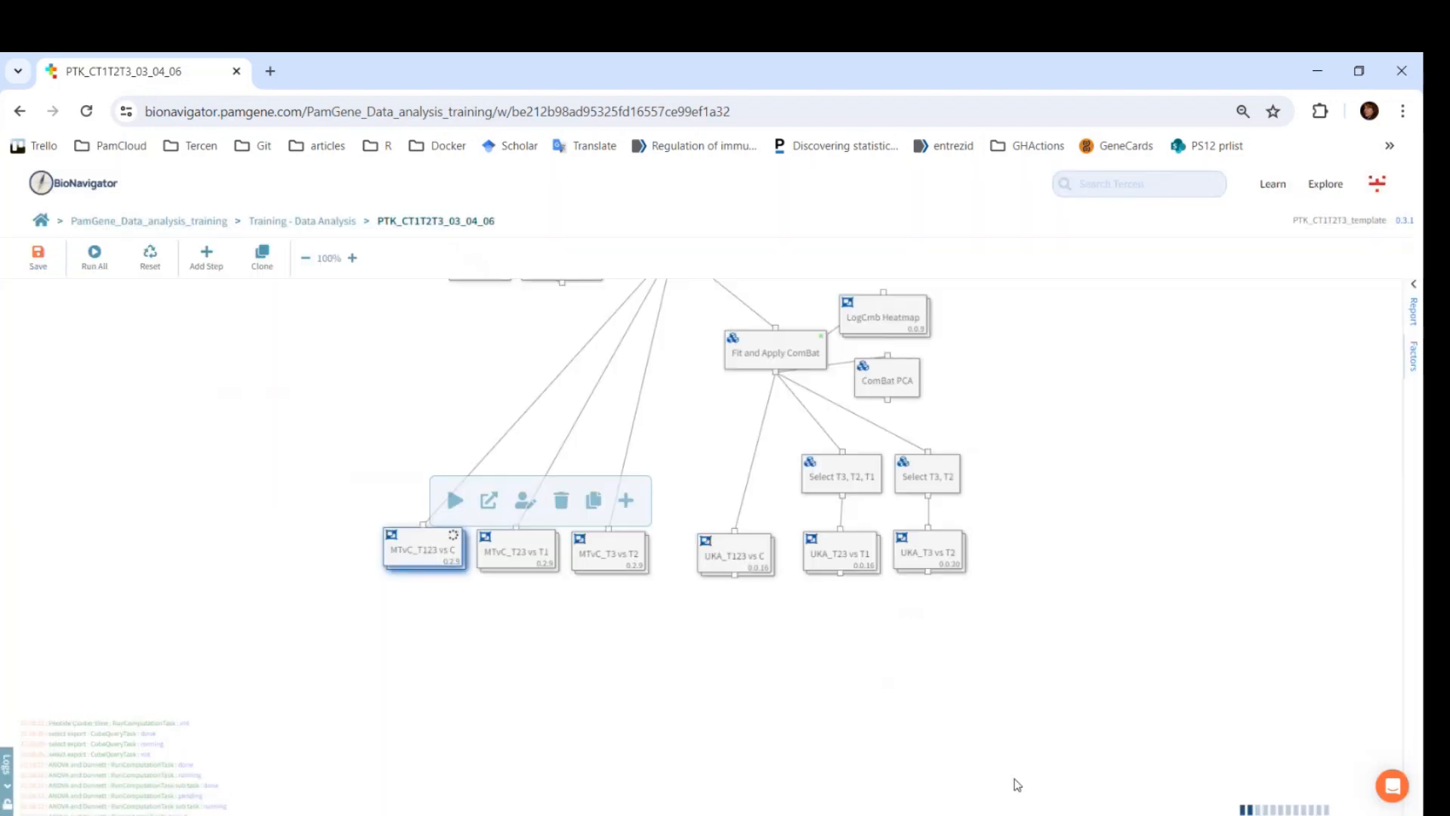
left_click(458, 607)
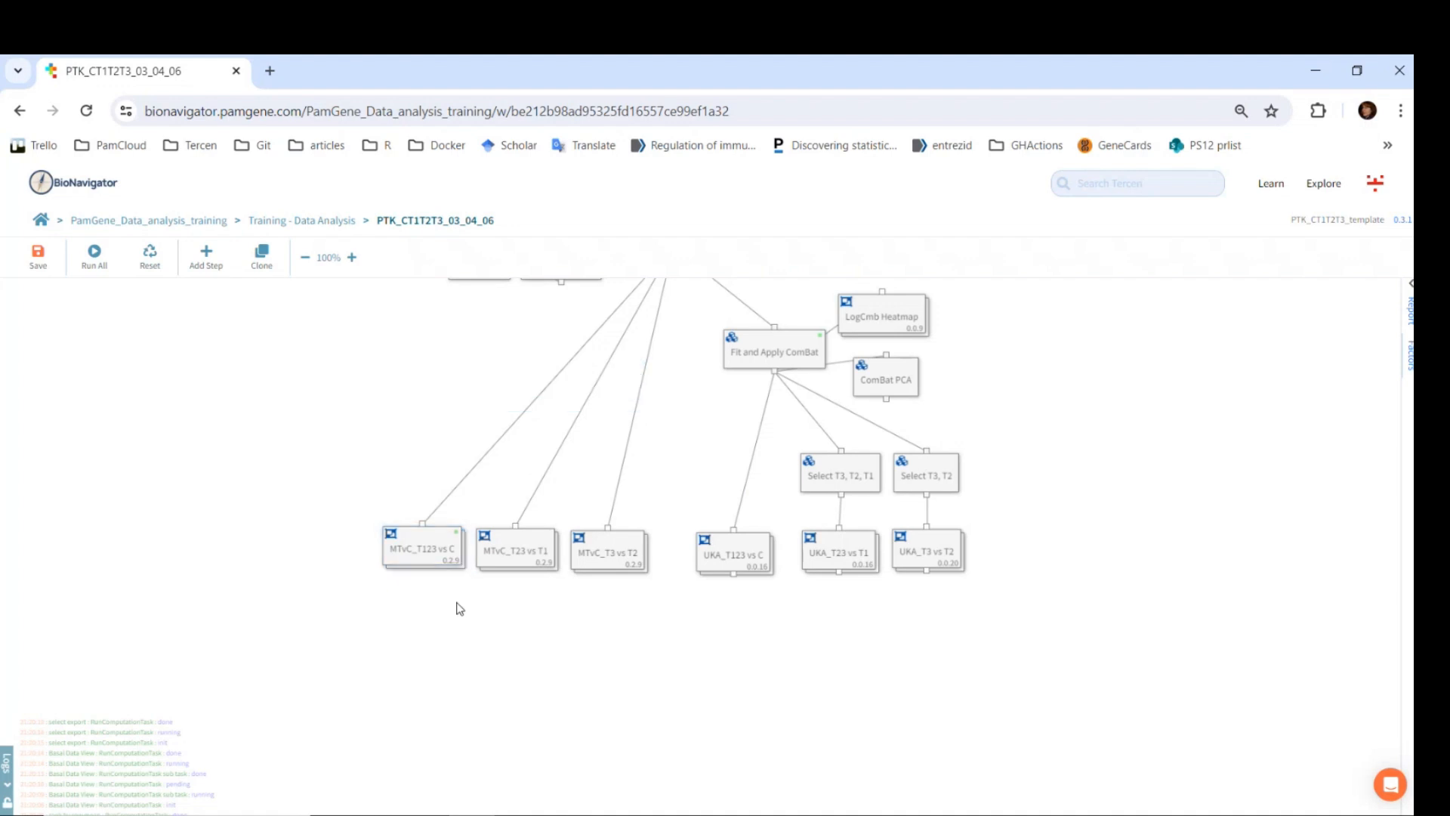
double_click(438, 568)
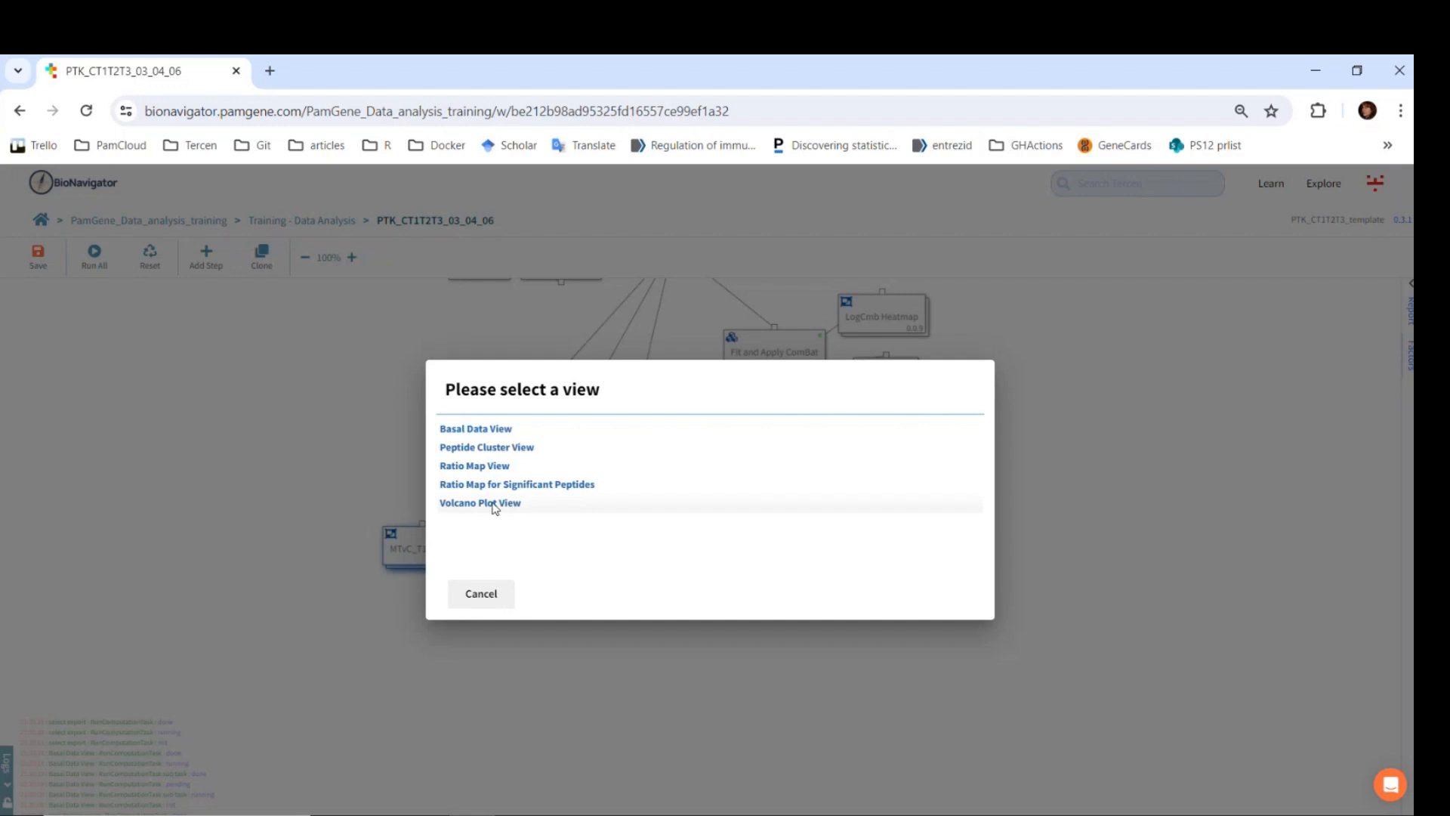
left_click(493, 503)
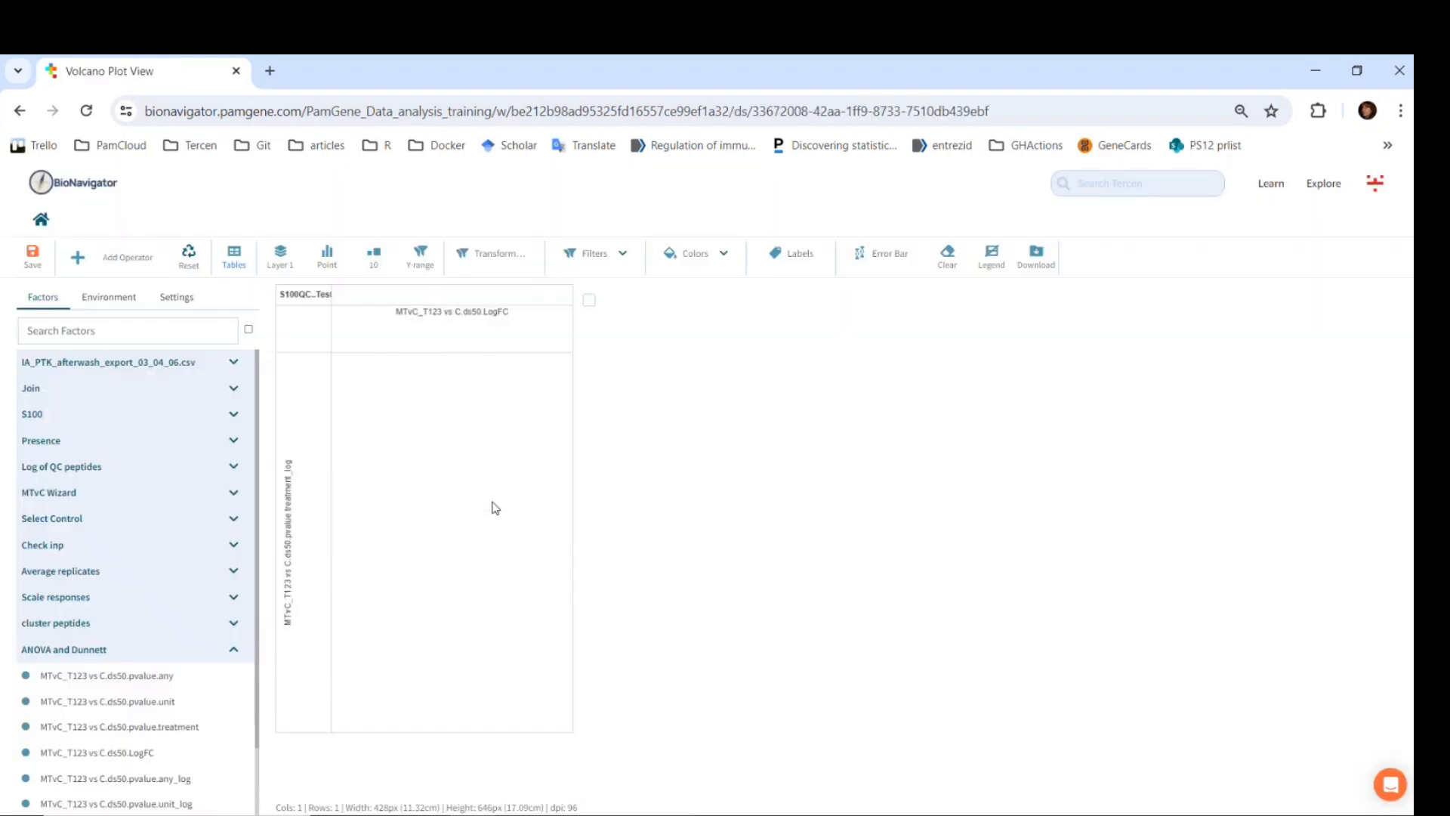
left_click(1401, 111)
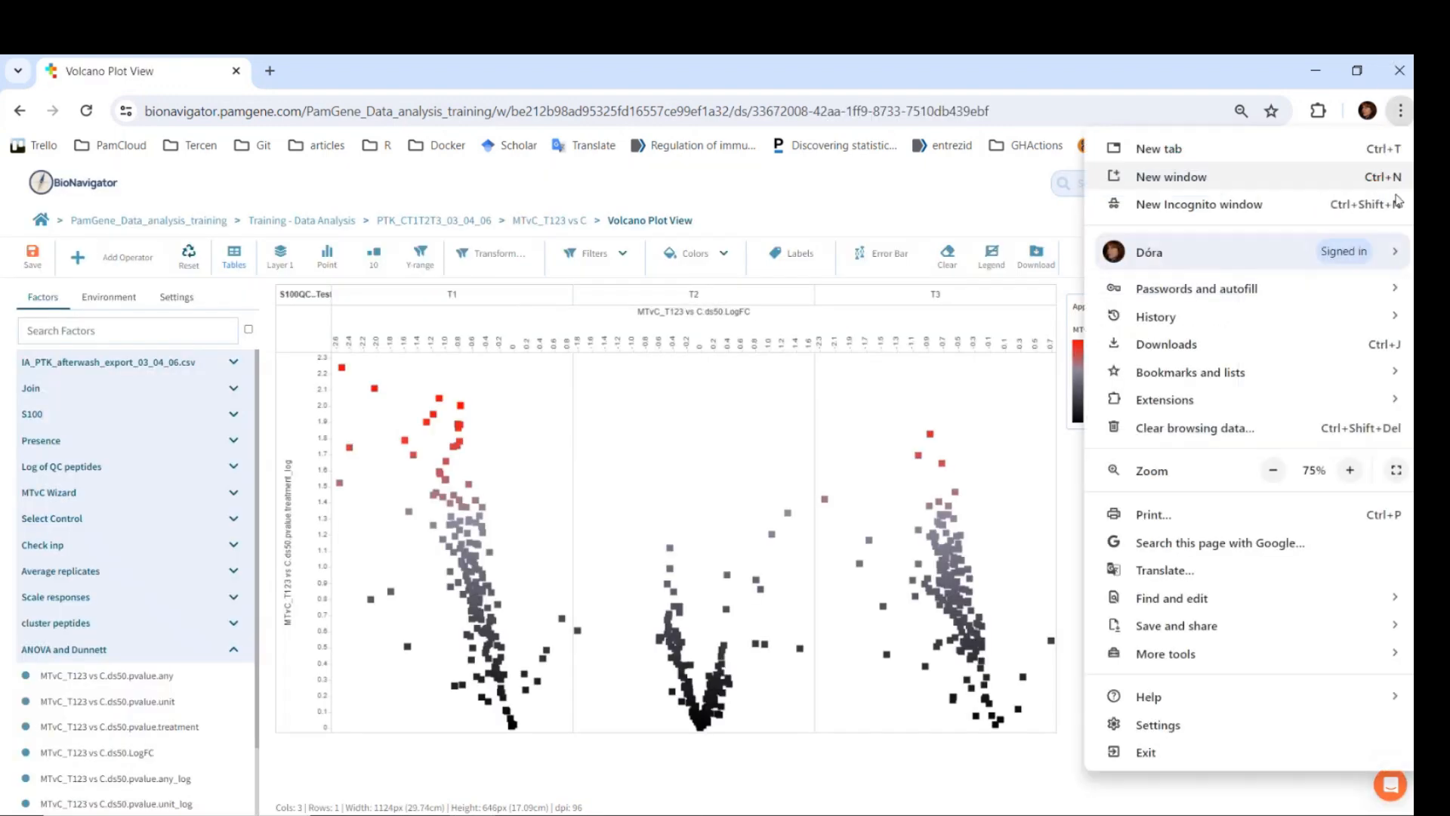
left_click(805, 759)
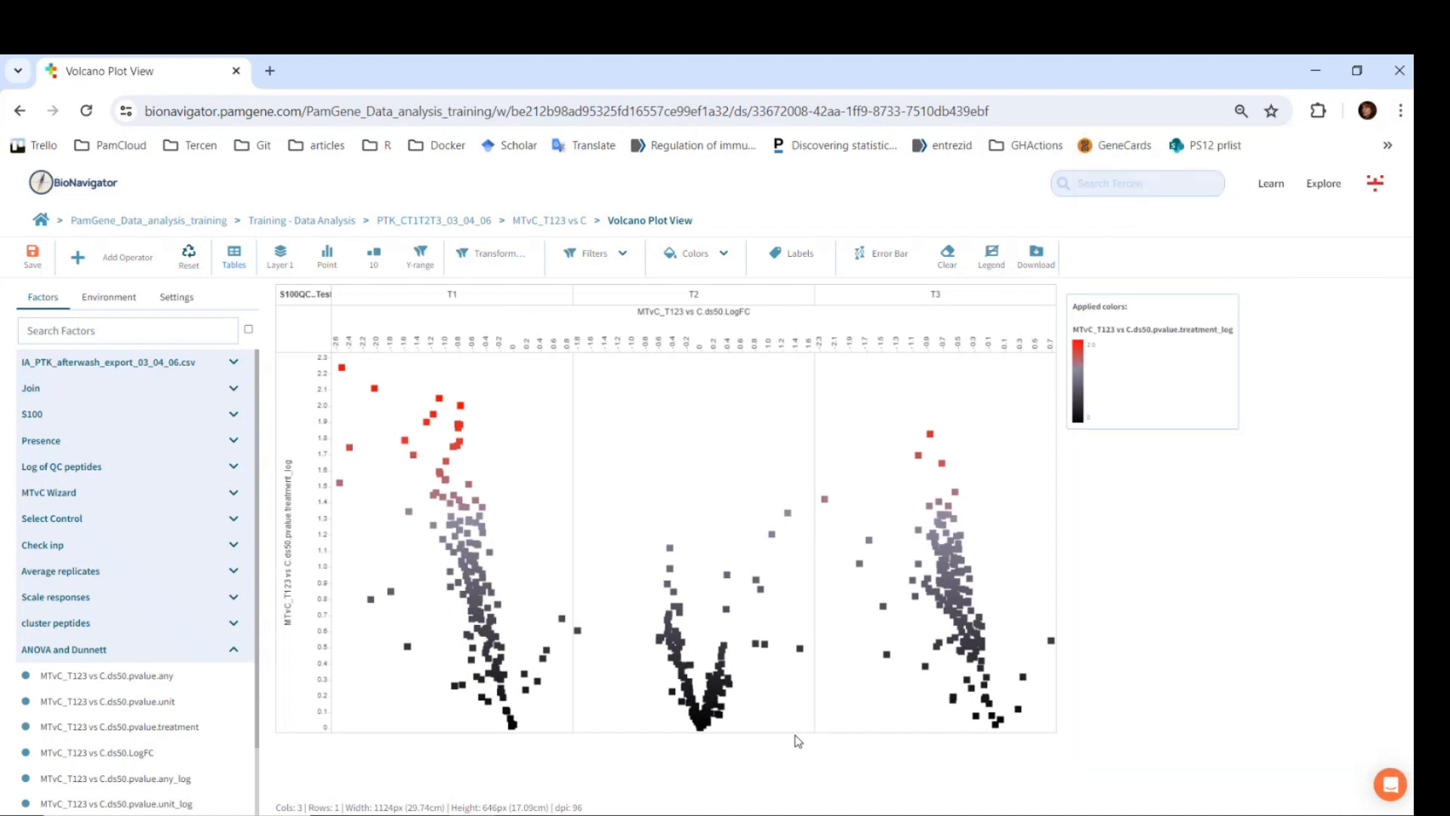
- Reduce the volcano plot's overall height to about 448 px and highlight the T1 panel, followed by the T2 panel
left_click_drag(796, 733, 795, 596)
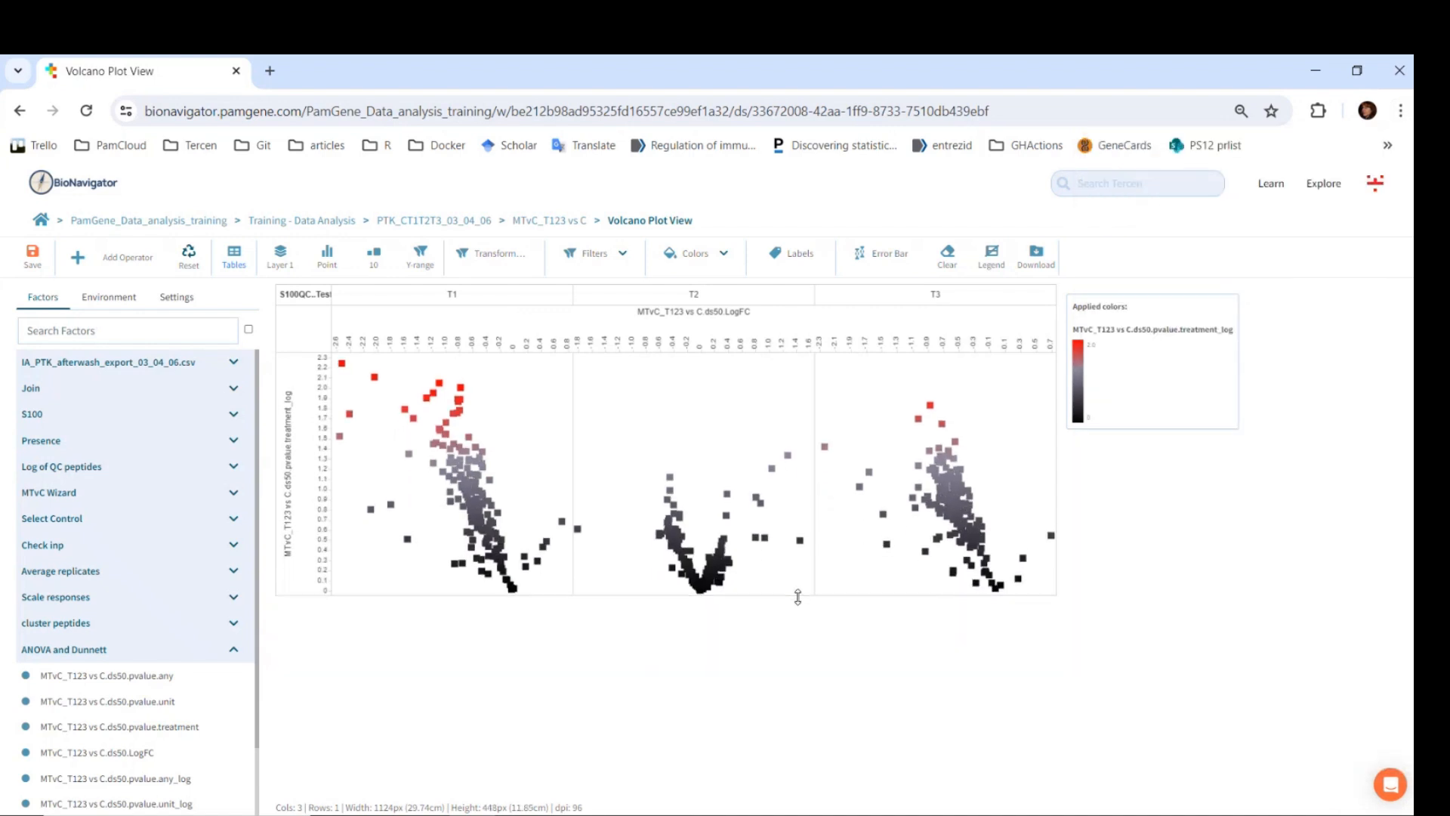
left_click(435, 297)
left_click(701, 296)
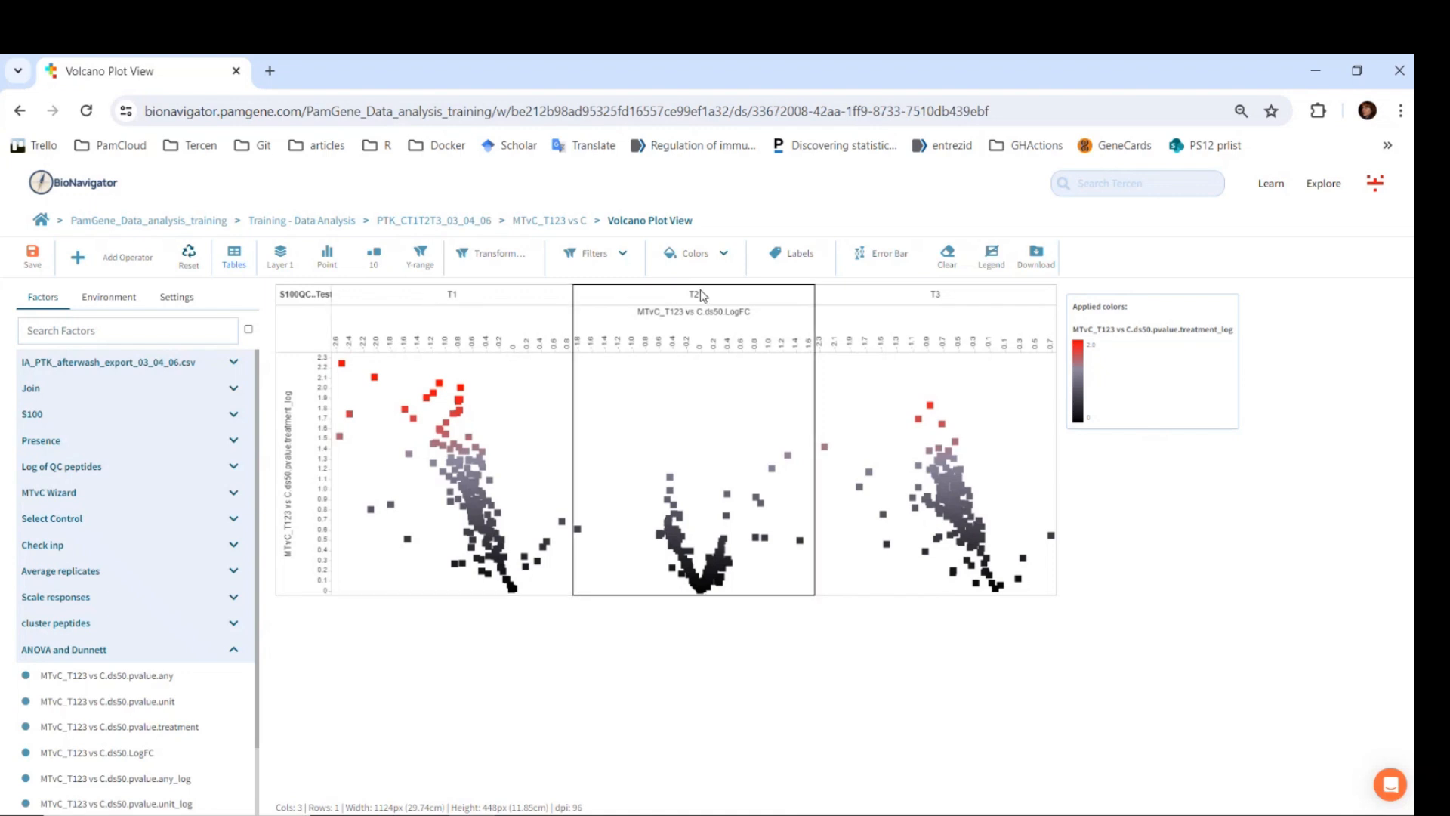
- Highlight the T3 panel of the volcano plot, followed by the T1 panel, to compare their peptide distributions
left_click(882, 300)
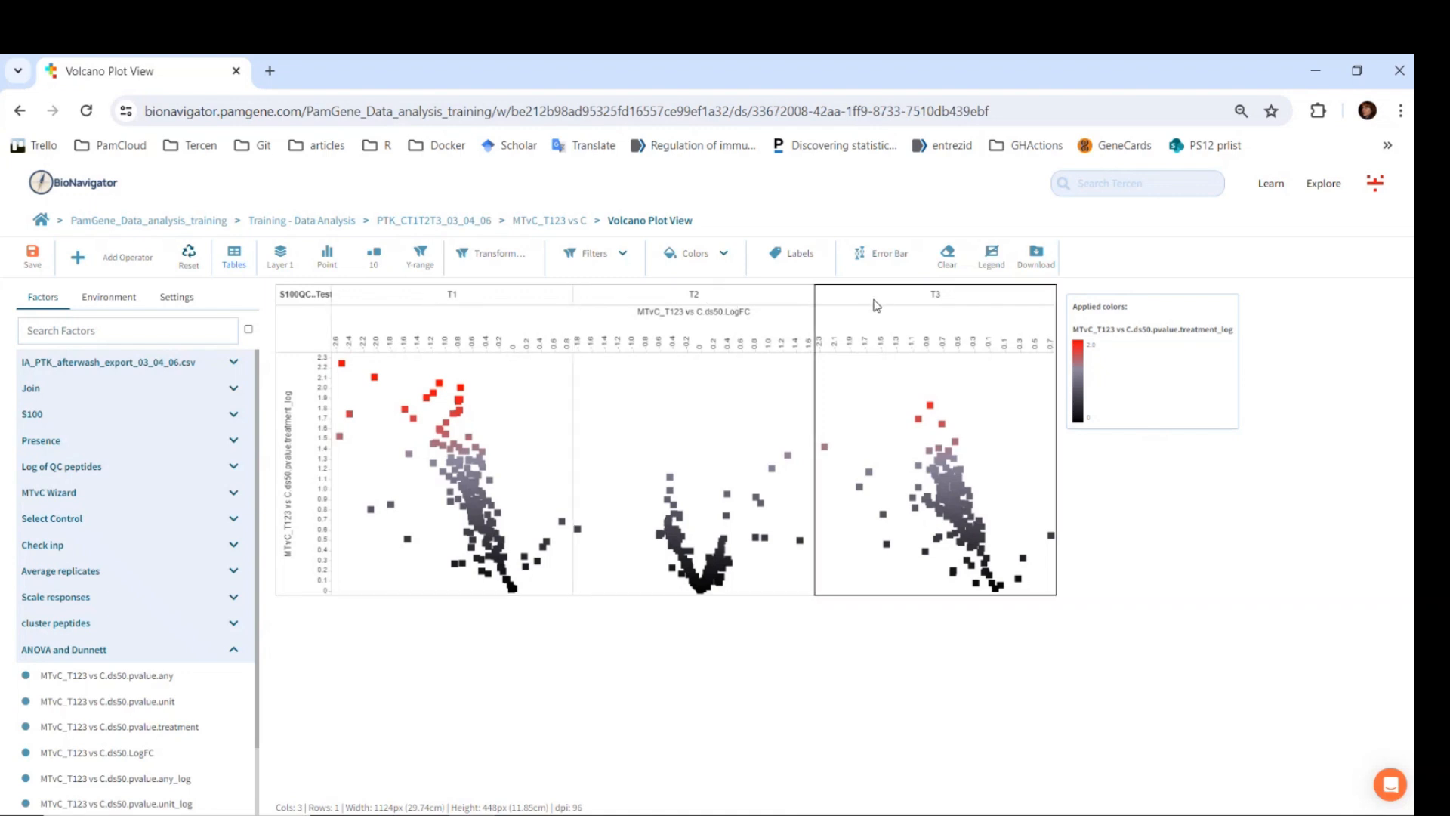
left_click(458, 256)
left_click(457, 657)
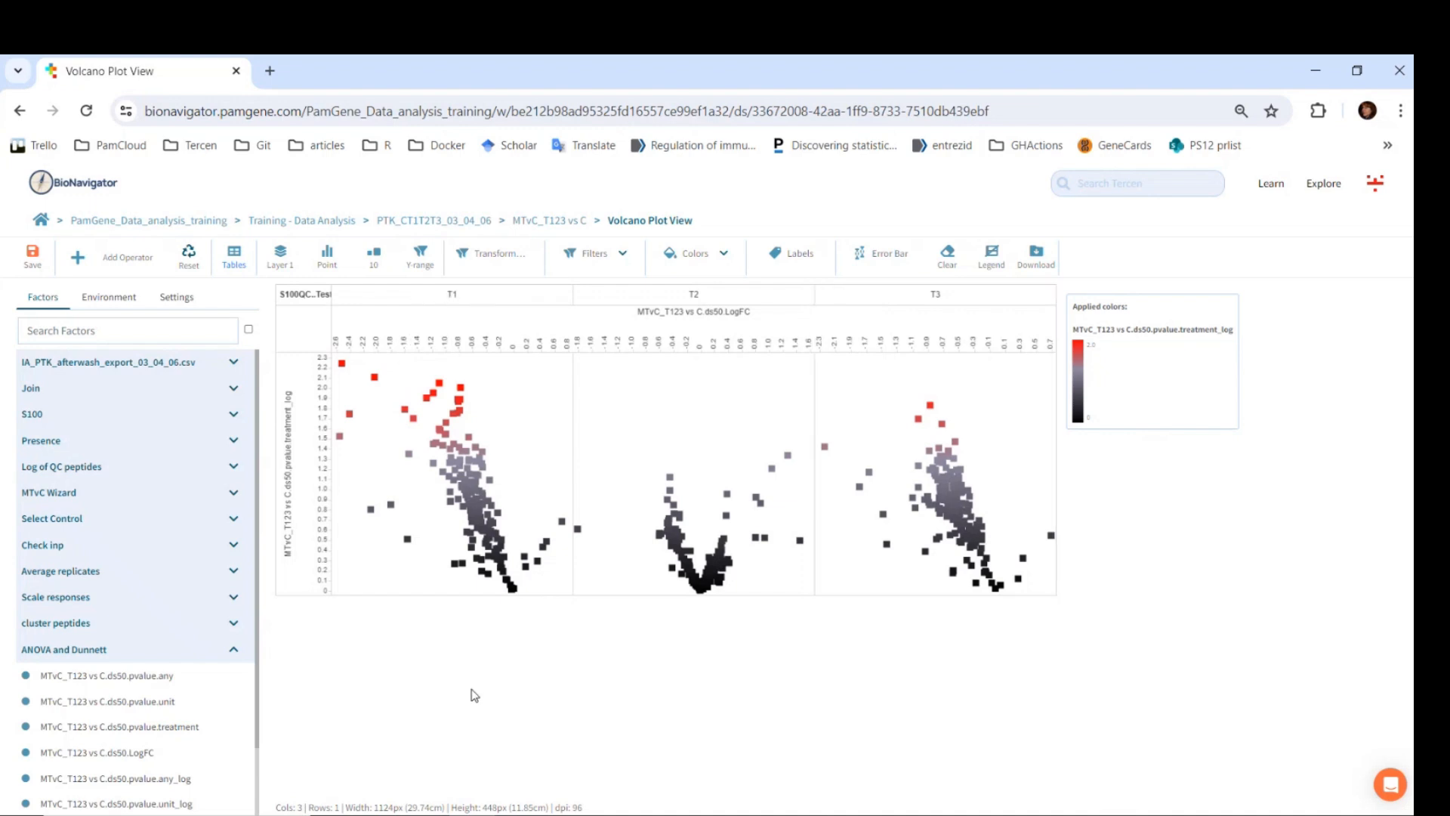
left_click(434, 304)
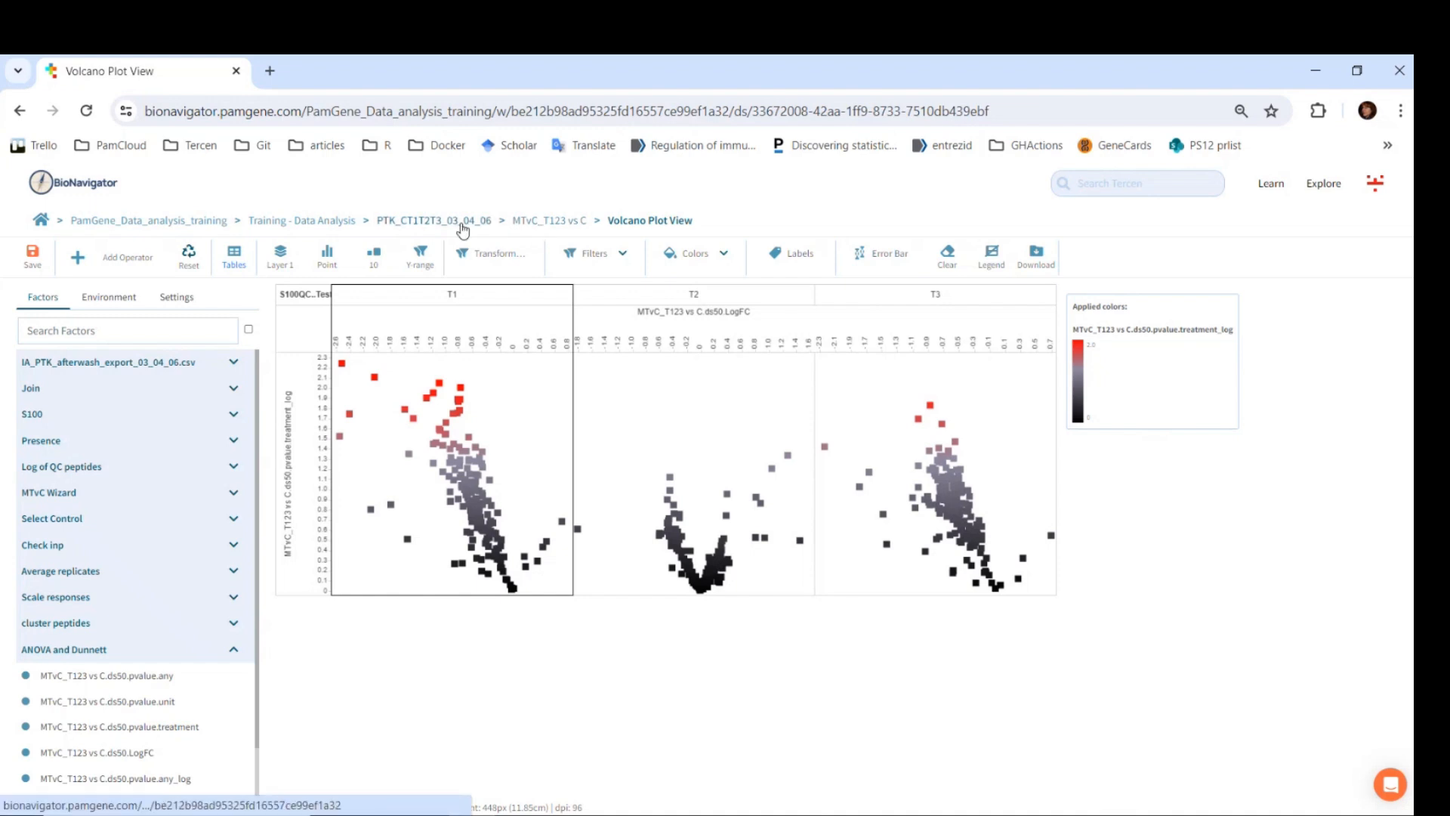
- Go back to the PTK_CT1T2T3_03_04_06 workflow and open the Ratio Map for Significant Peptides of MTvC_T123 vs C
left_click(434, 220)
double_click(413, 557)
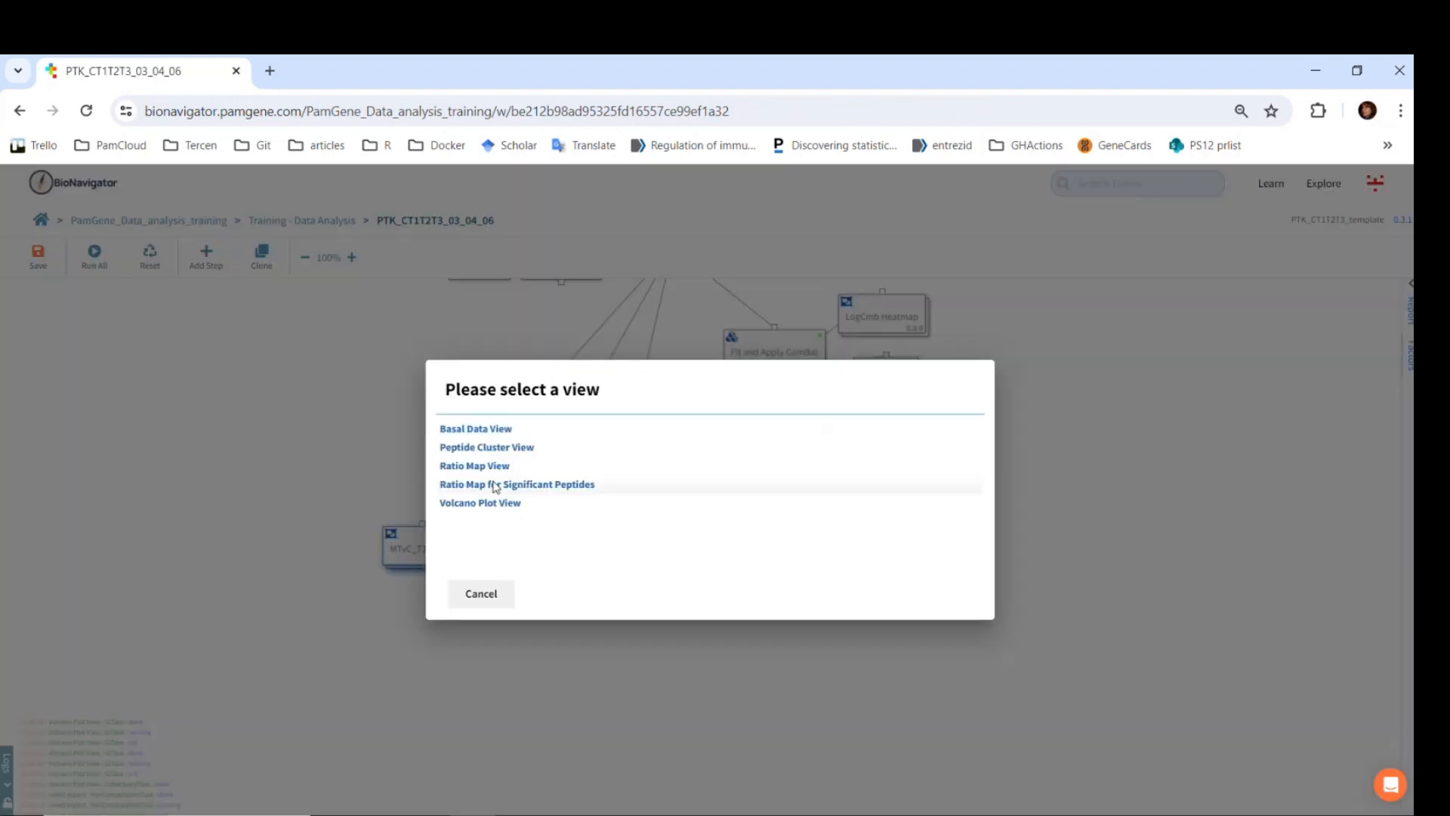
left_click(497, 484)
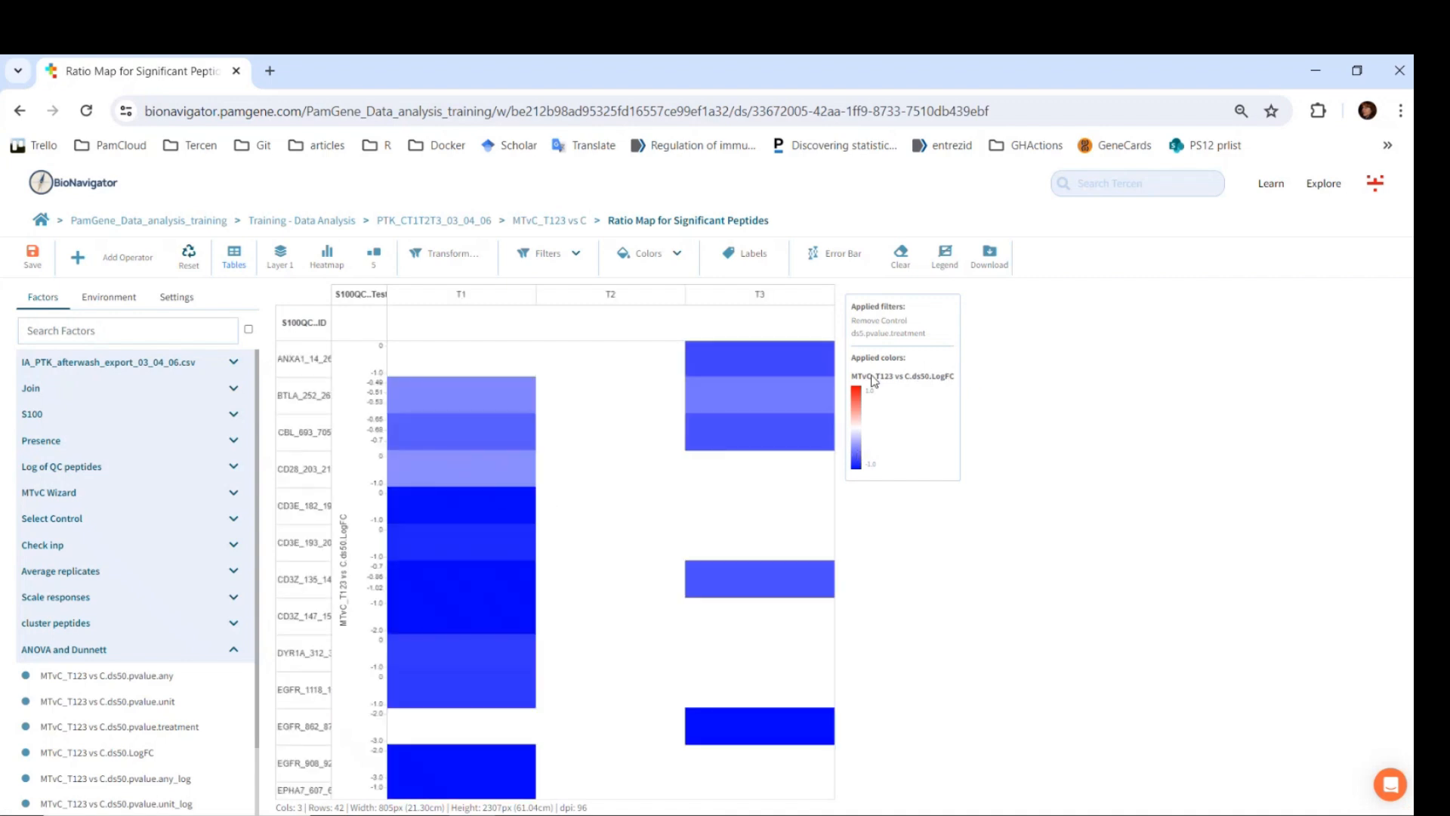
- At 80% page zoom, widen the ratio map's peptide ID column and reduce the map's overall height to about 995 px
left_click(1401, 111)
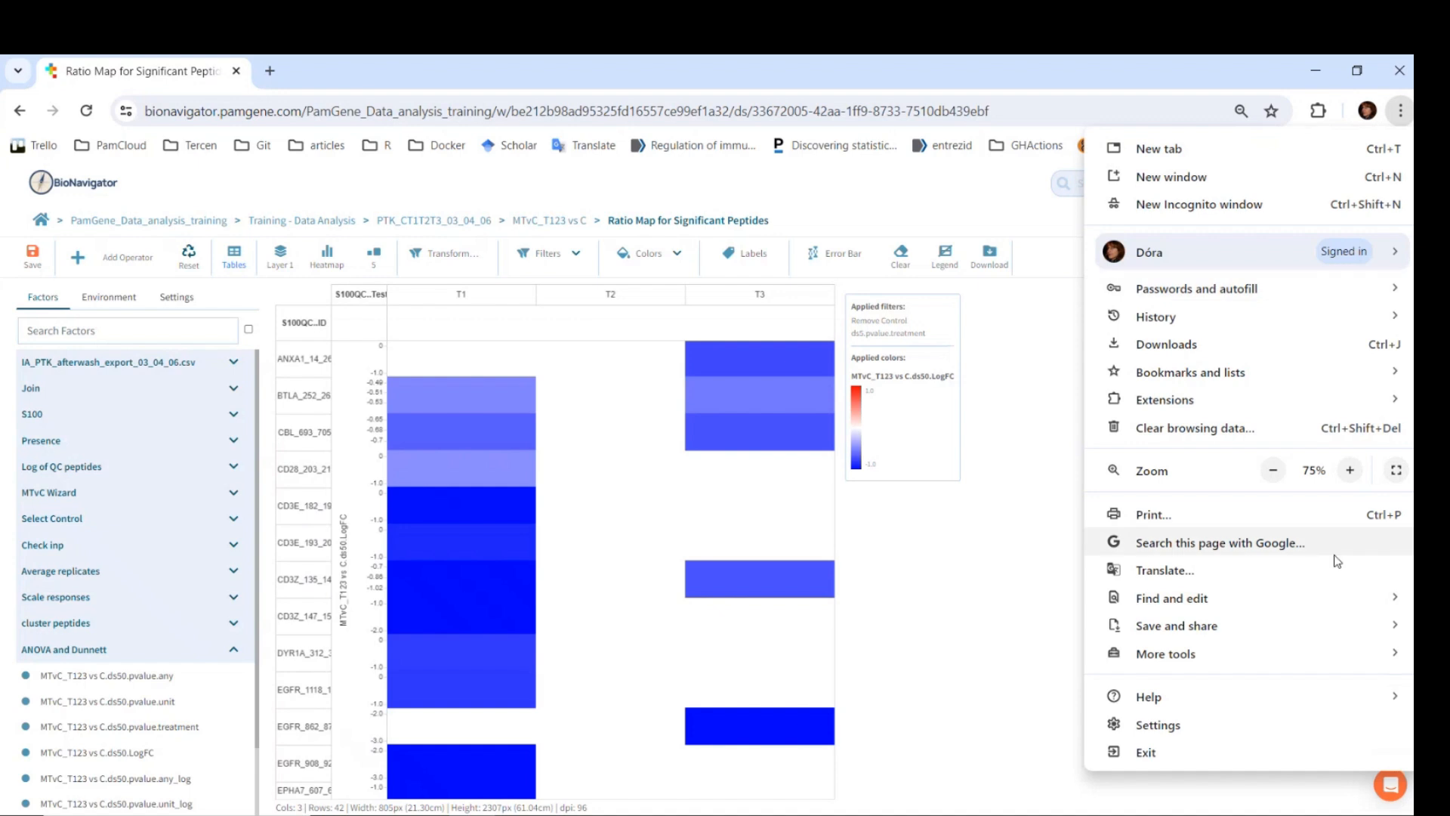
left_click(1349, 470)
left_click(182, 332)
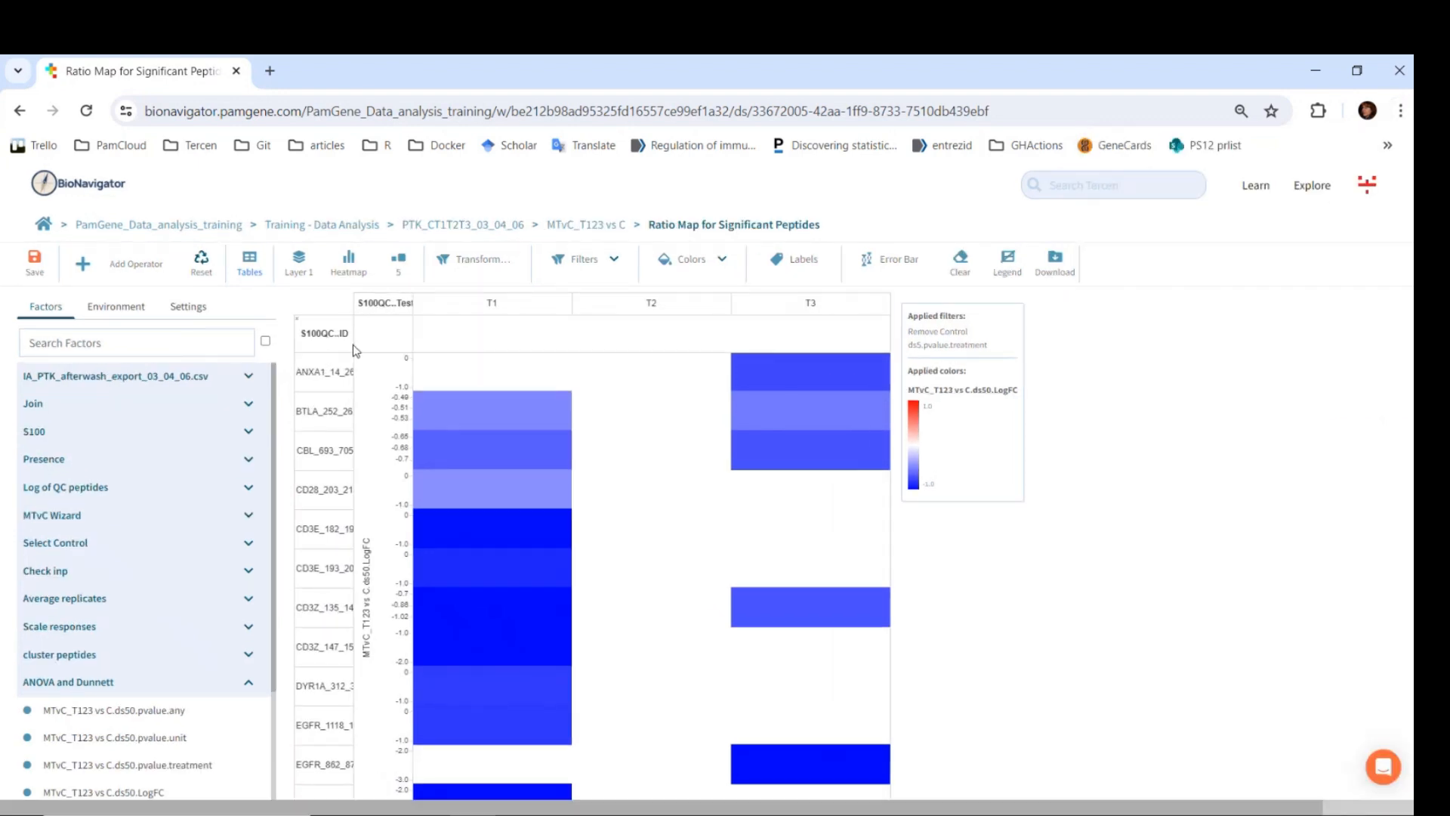
double_click(352, 422)
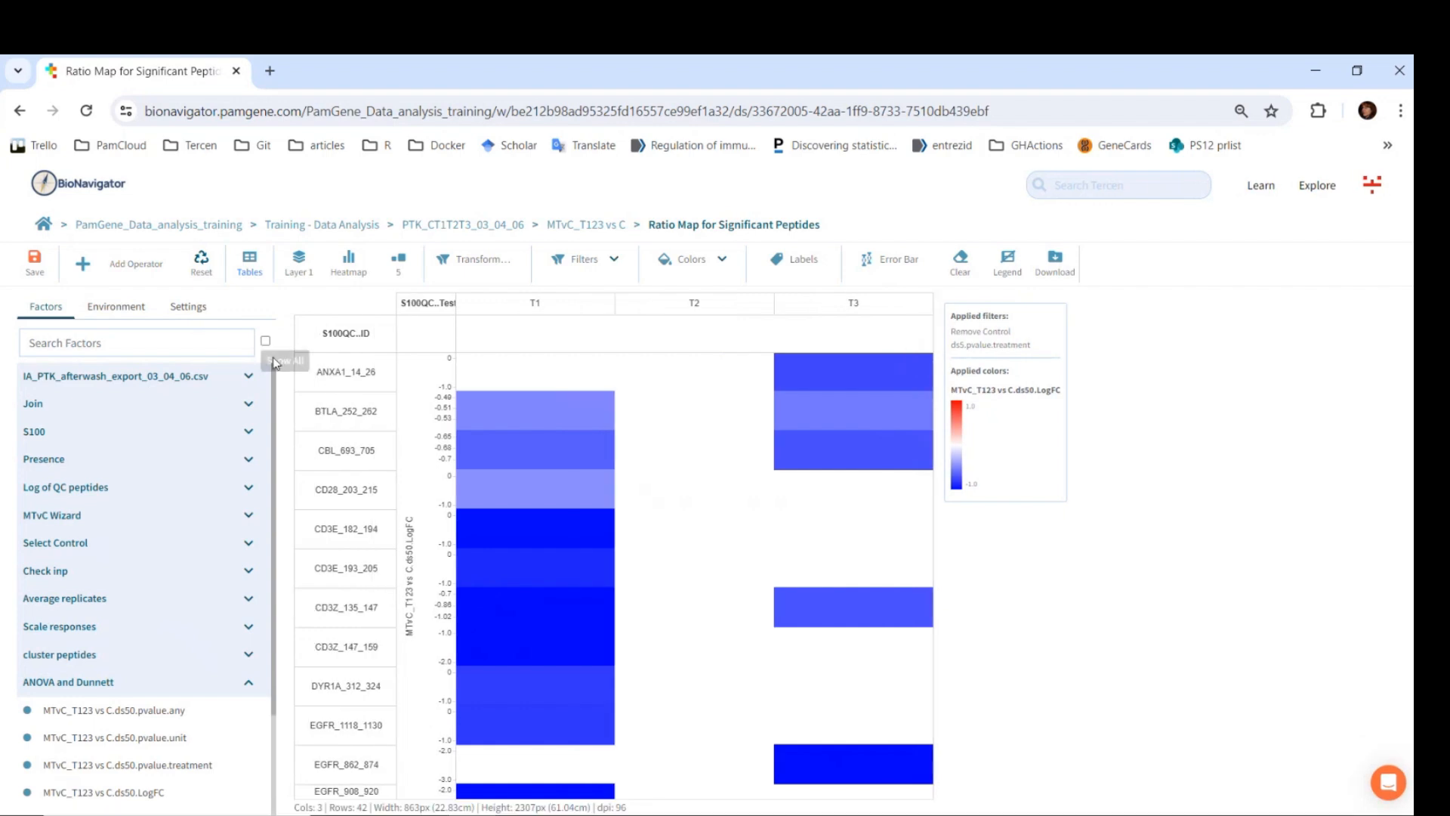
left_click_drag(350, 511, 366, 421)
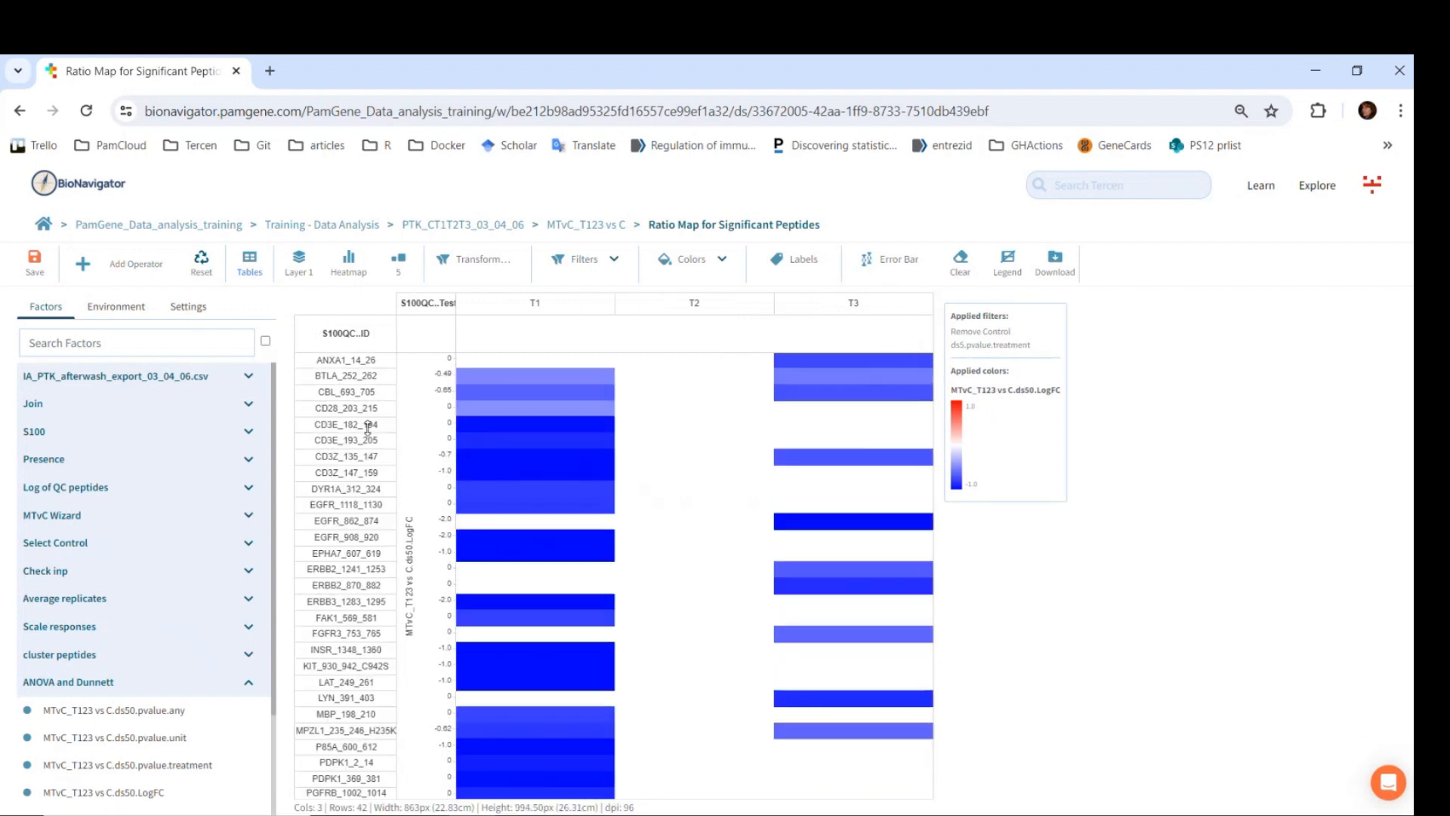
scroll(555, 572, "down", 3)
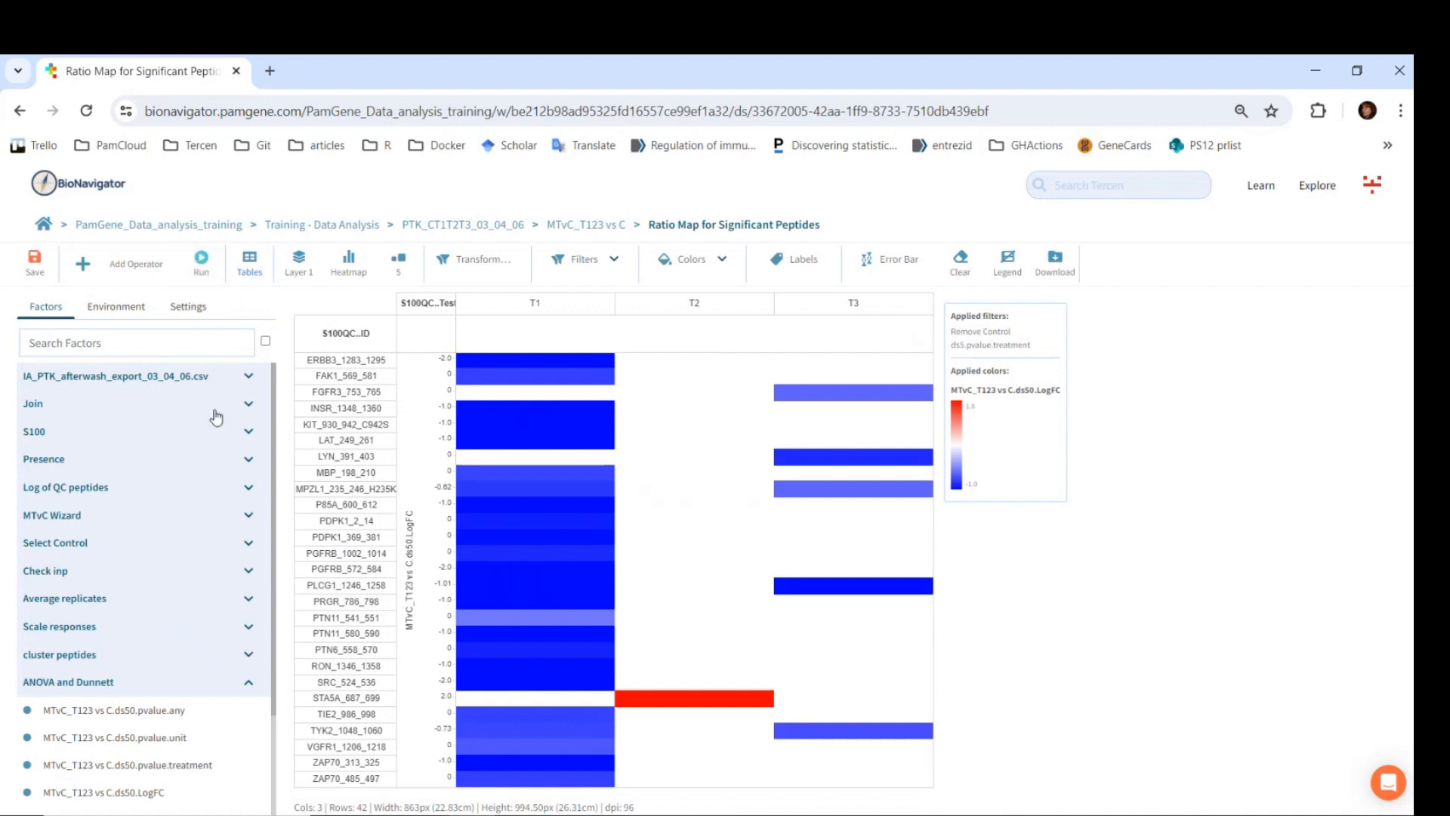
- Add js0.UniprotName from the IA_PTK_afterwash_export_03_04_06.csv factors as a second row factor beside the peptide IDs
left_click(209, 385)
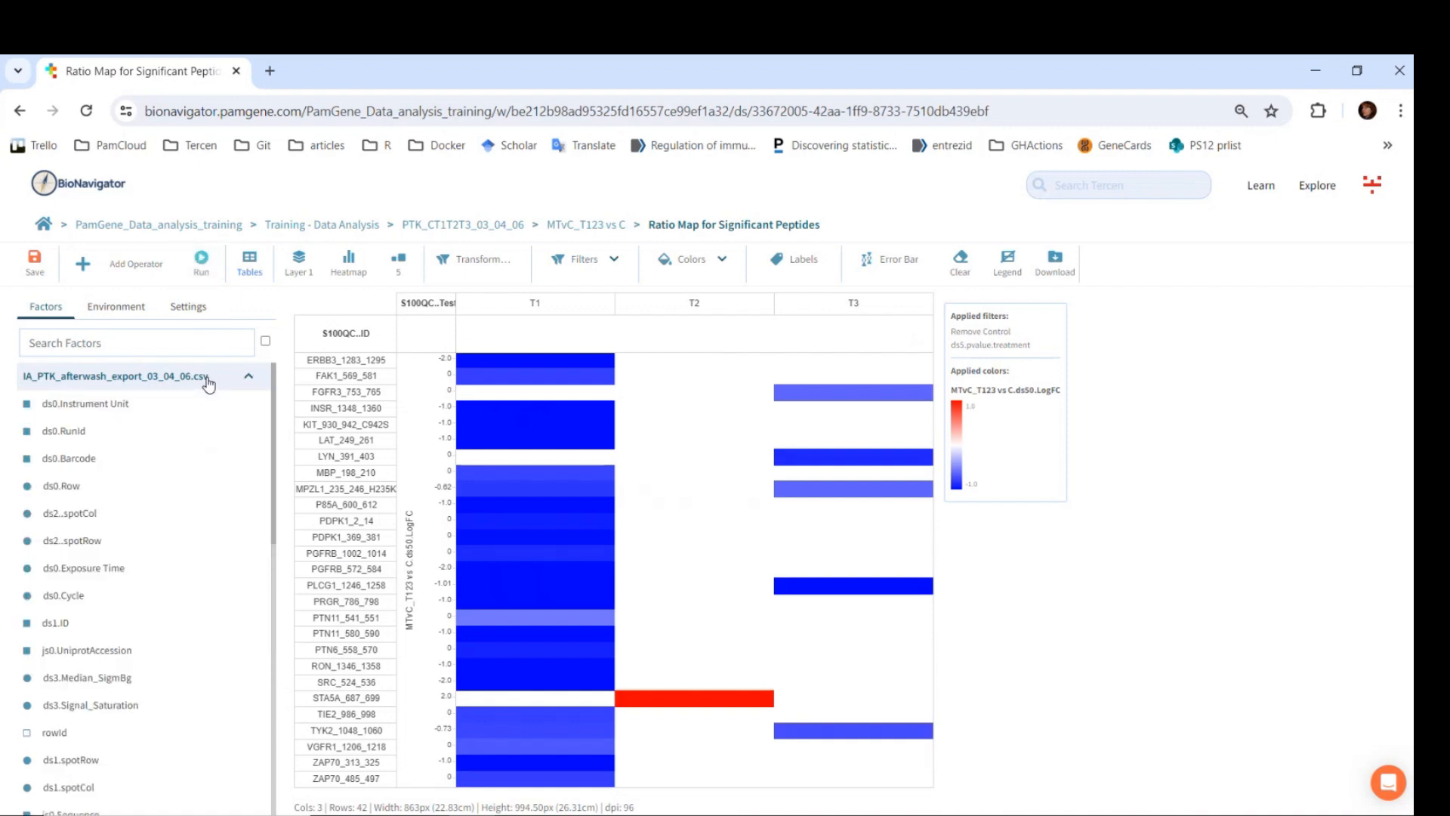
scroll(158, 631, "down", 1)
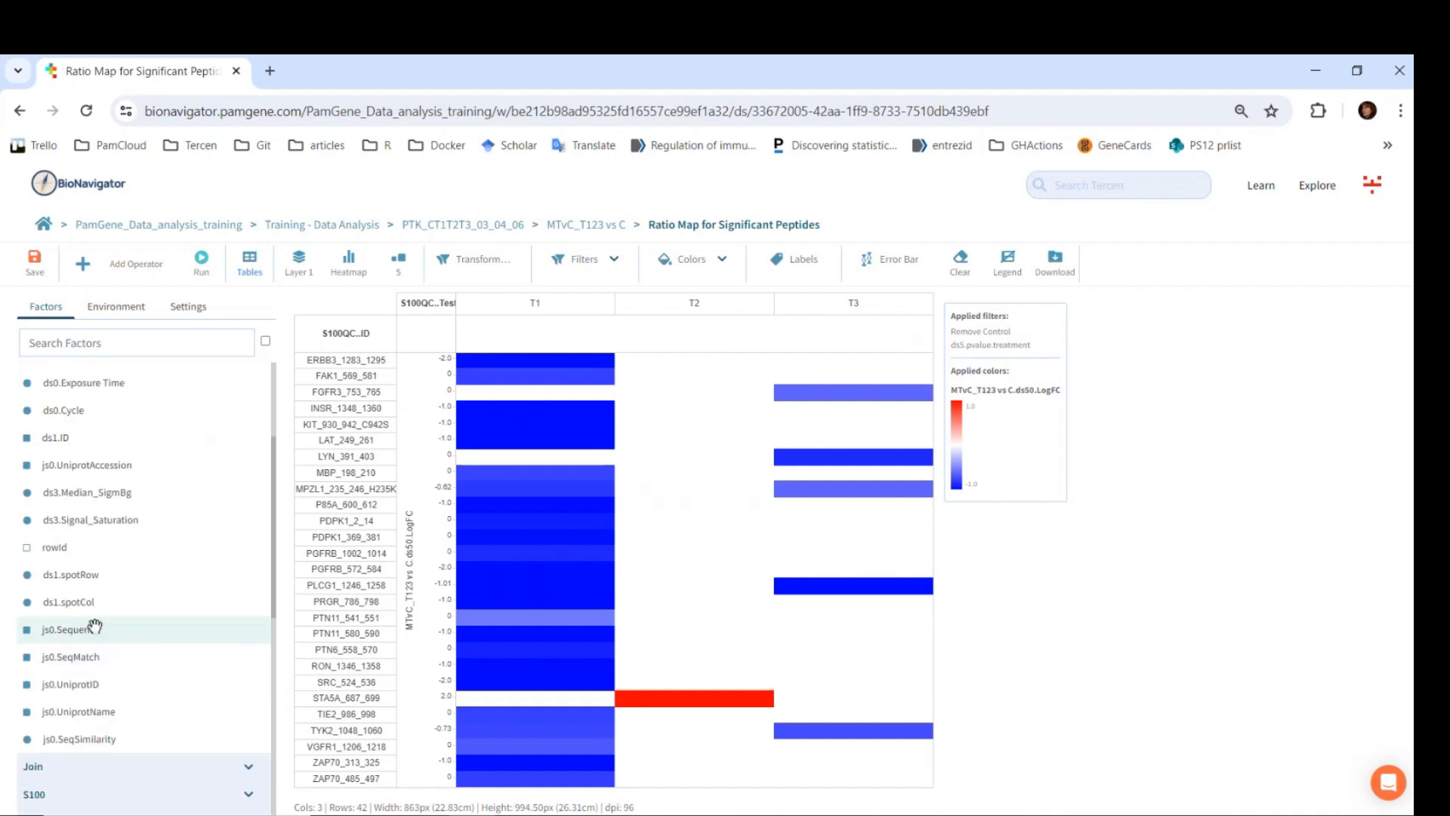
left_click_drag(106, 708, 362, 679)
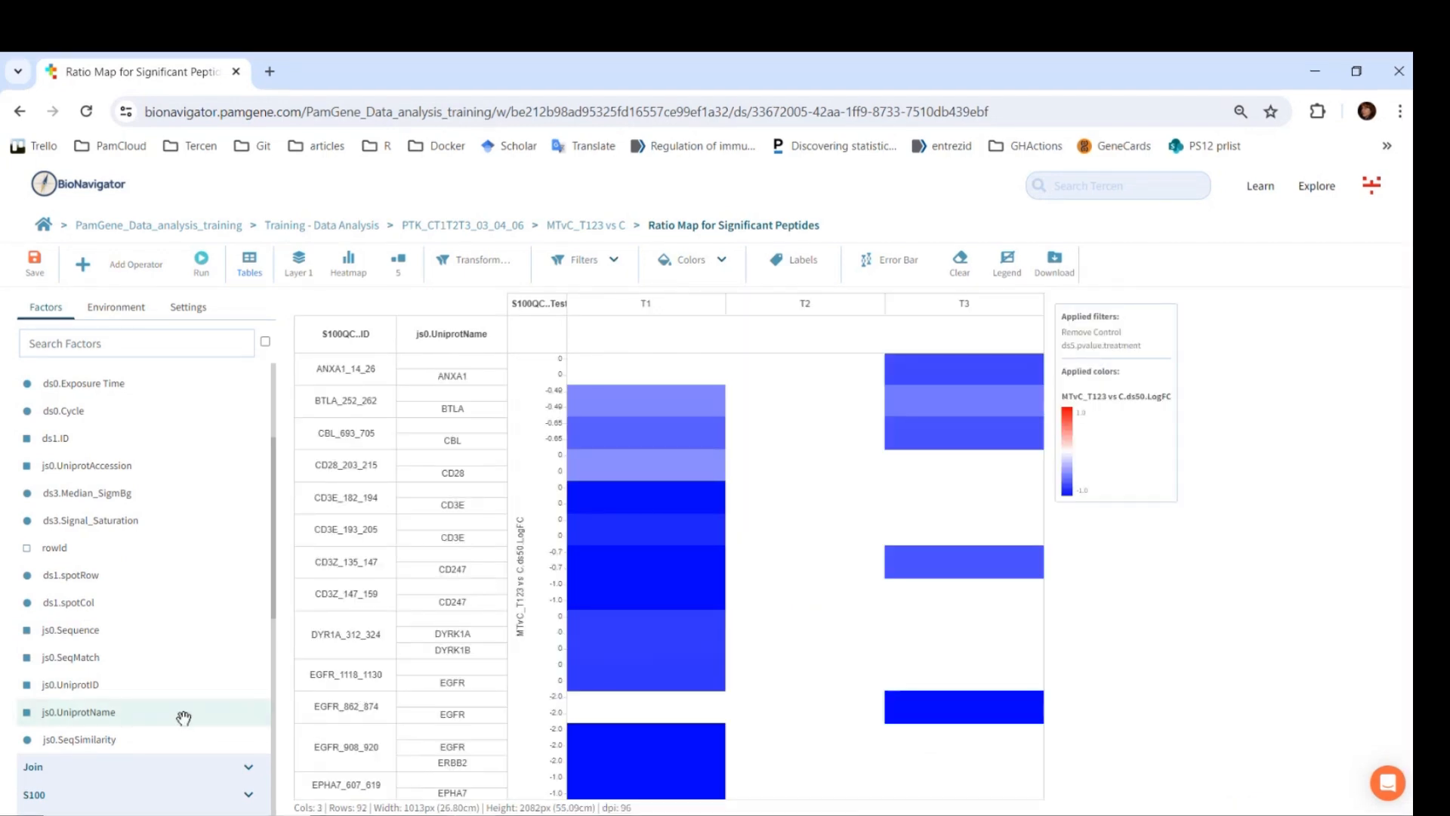
- Filter the ratio map on js0.UniprotName with notequals and an empty value to exclude rows without a UniProt name
left_click_drag(183, 717, 611, 271)
double_click(562, 330)
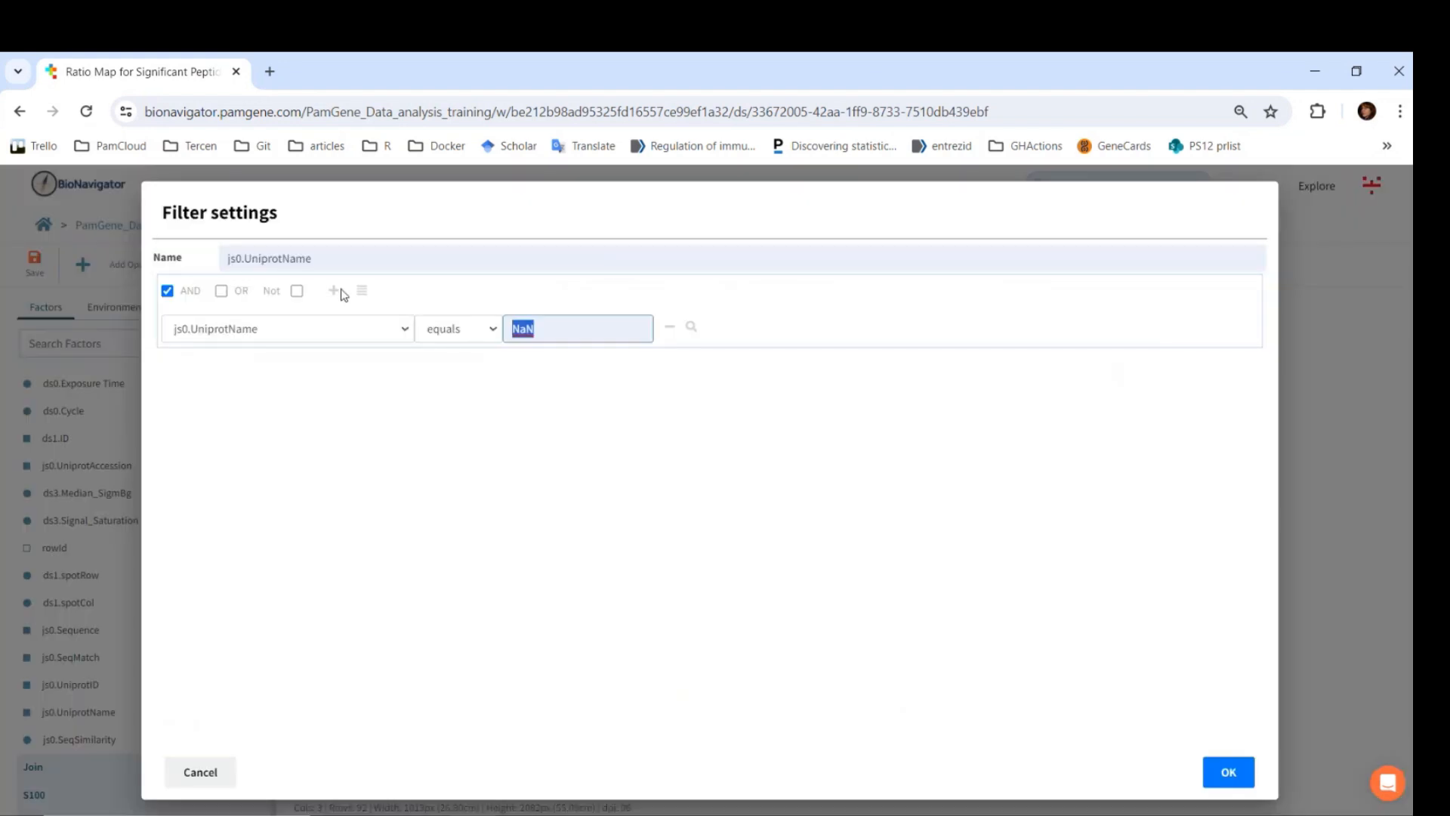
key("BackSpace")
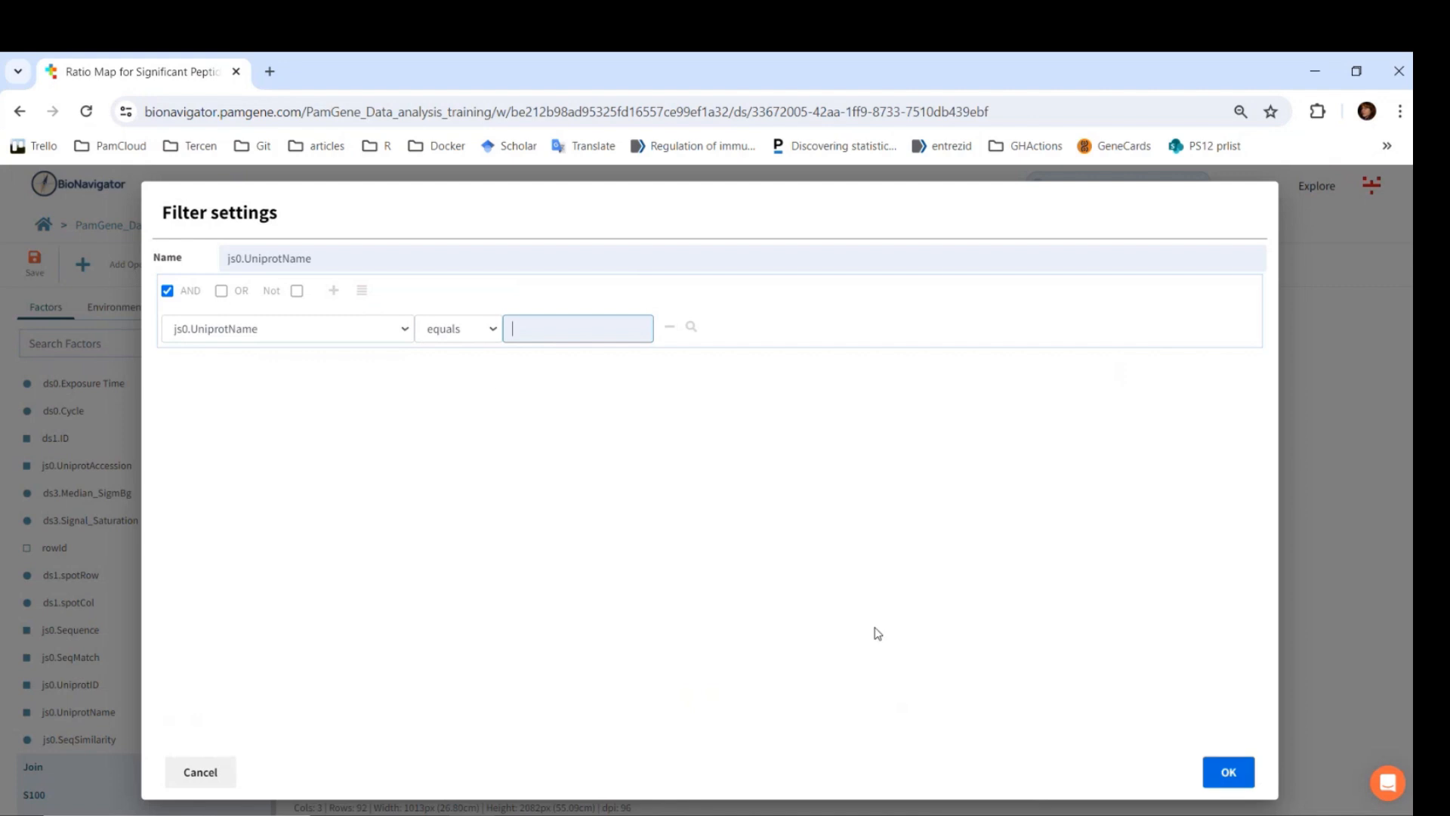
left_click(432, 326)
left_click(453, 368)
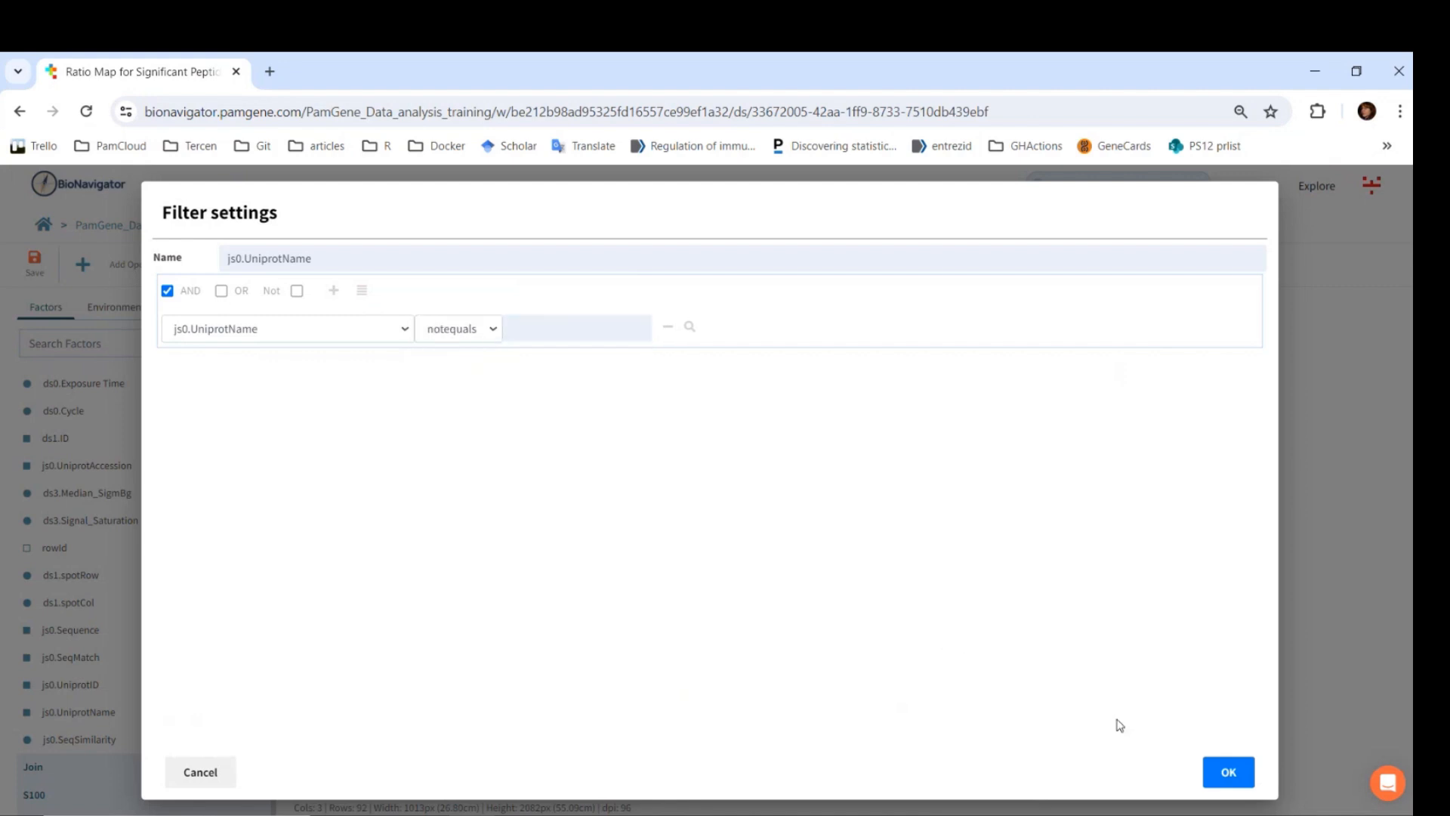
left_click(1228, 772)
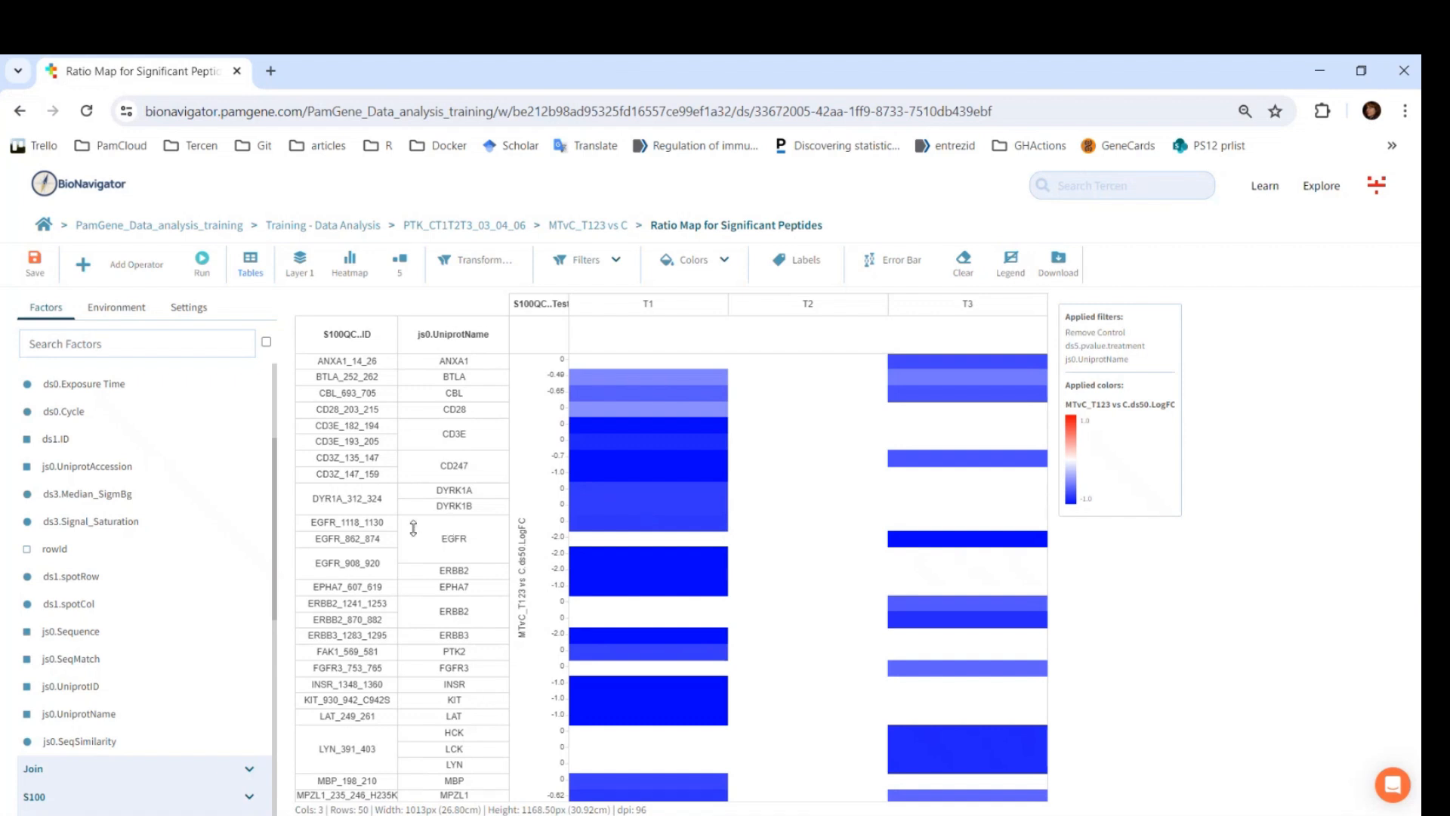
- Highlight the EGFR, ERBB2 and LYN_391_403 peptide rows in turn to inspect their UniProt names and ratios
left_click(387, 529)
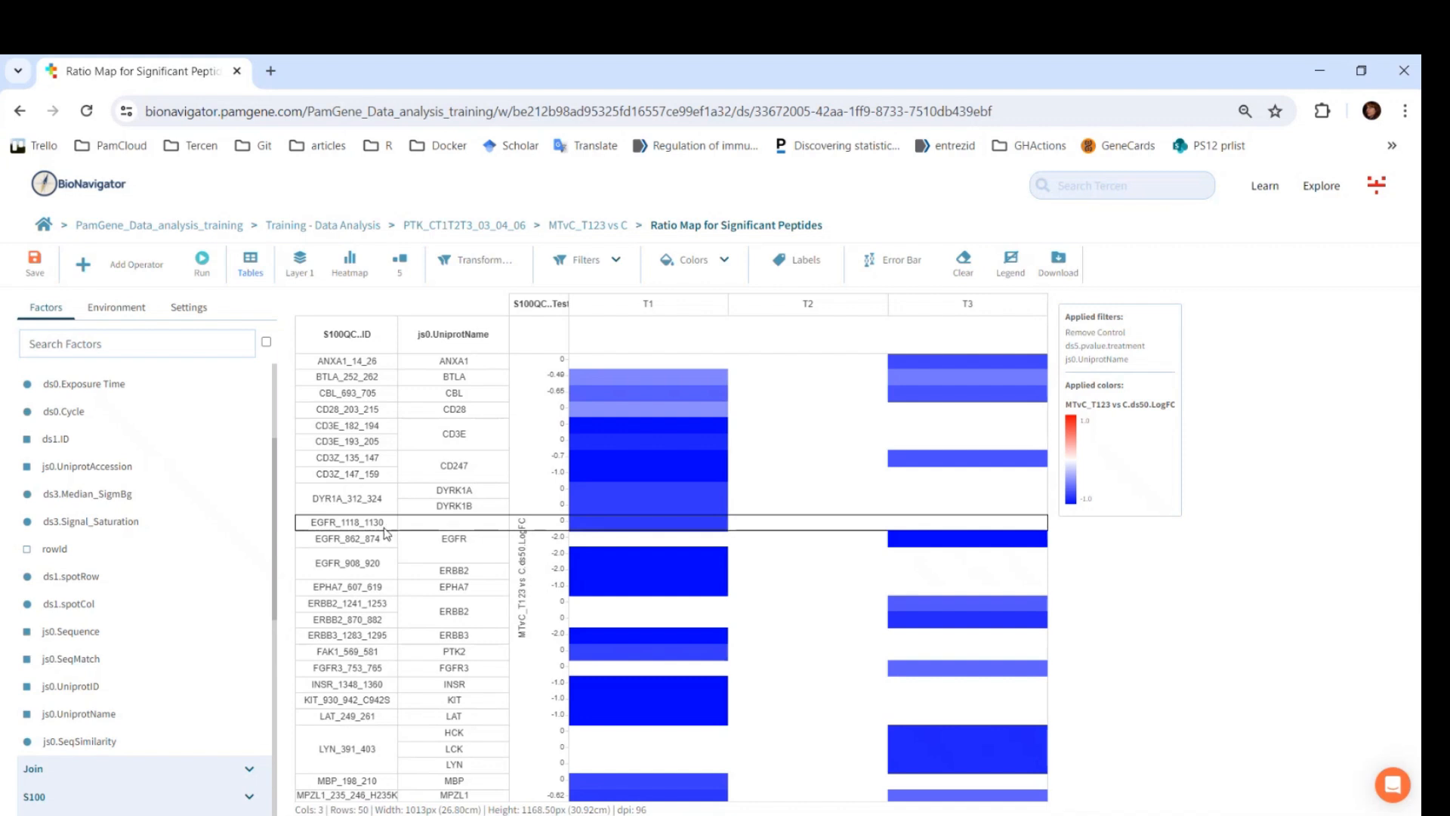
left_click(381, 537)
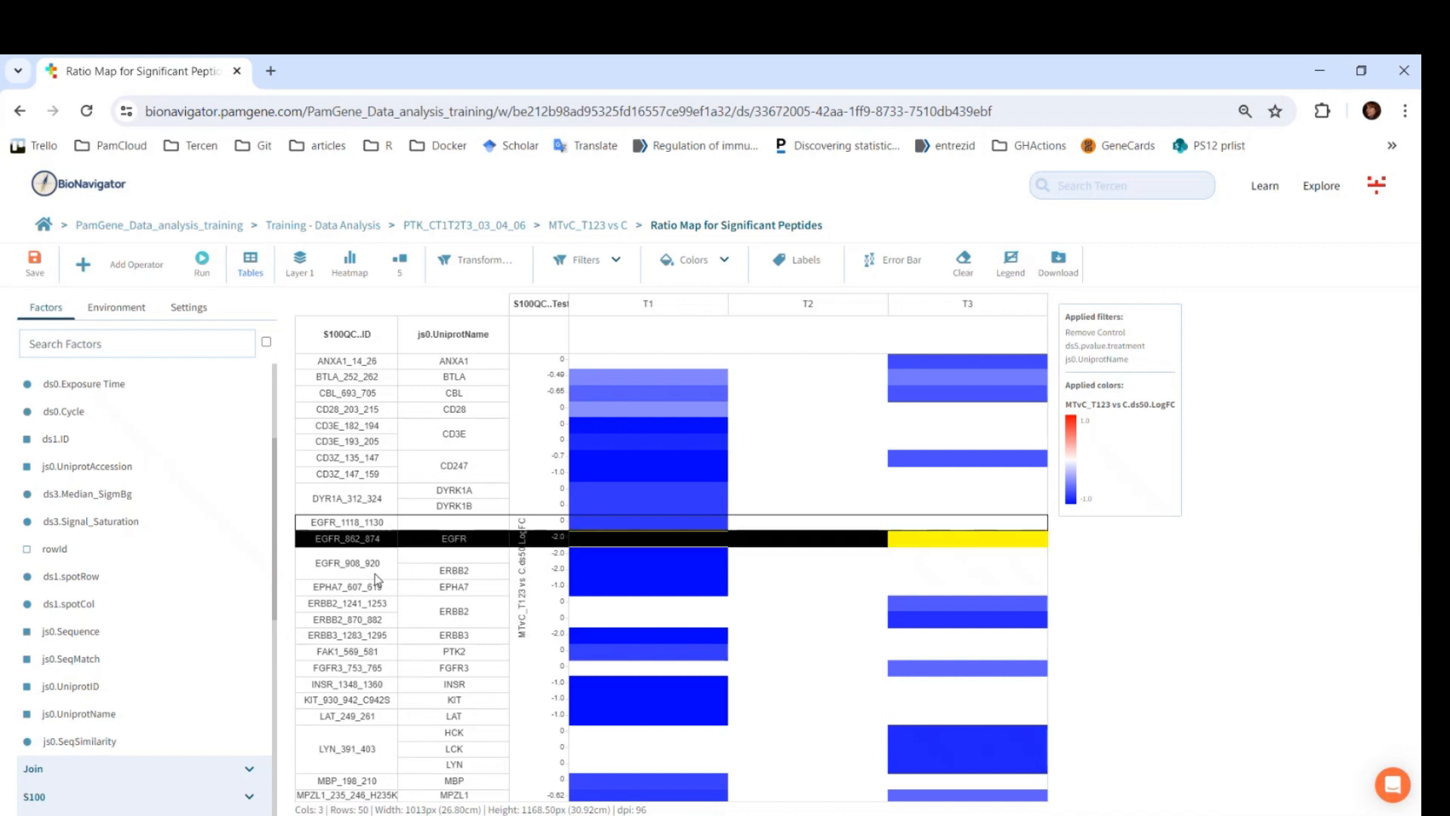
left_click(372, 605)
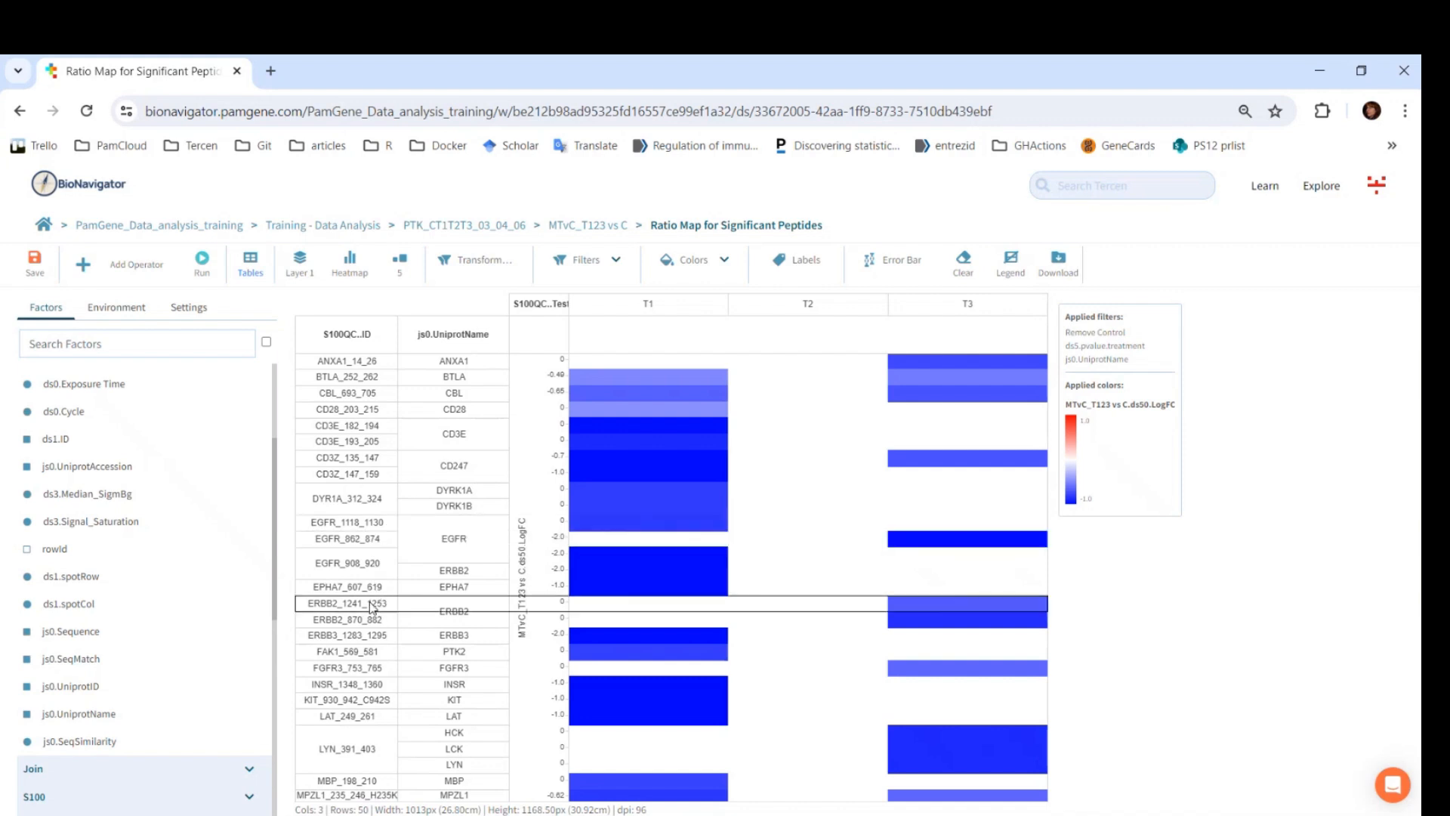
scroll(370, 604, "down", 2)
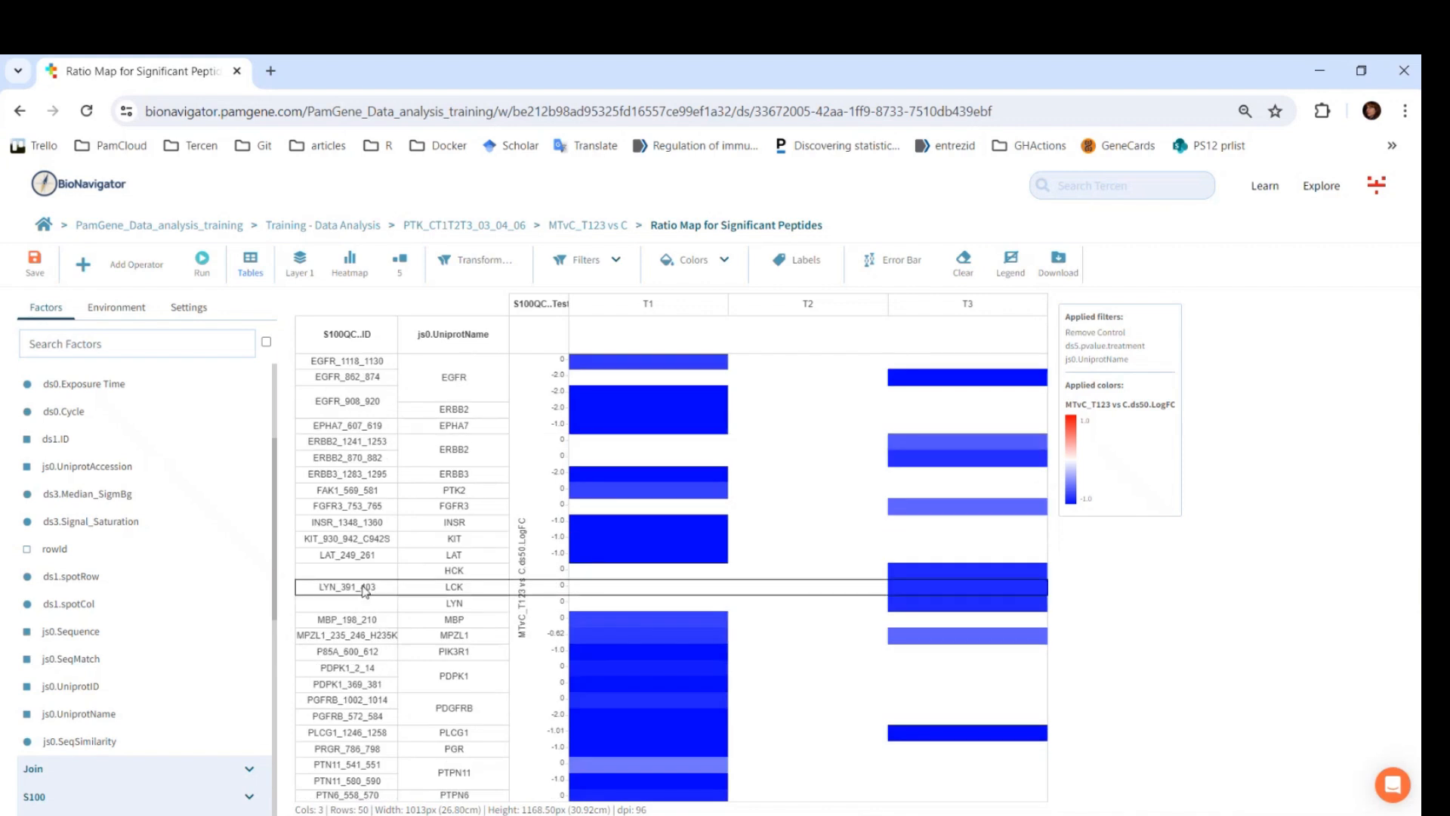
left_click(364, 591)
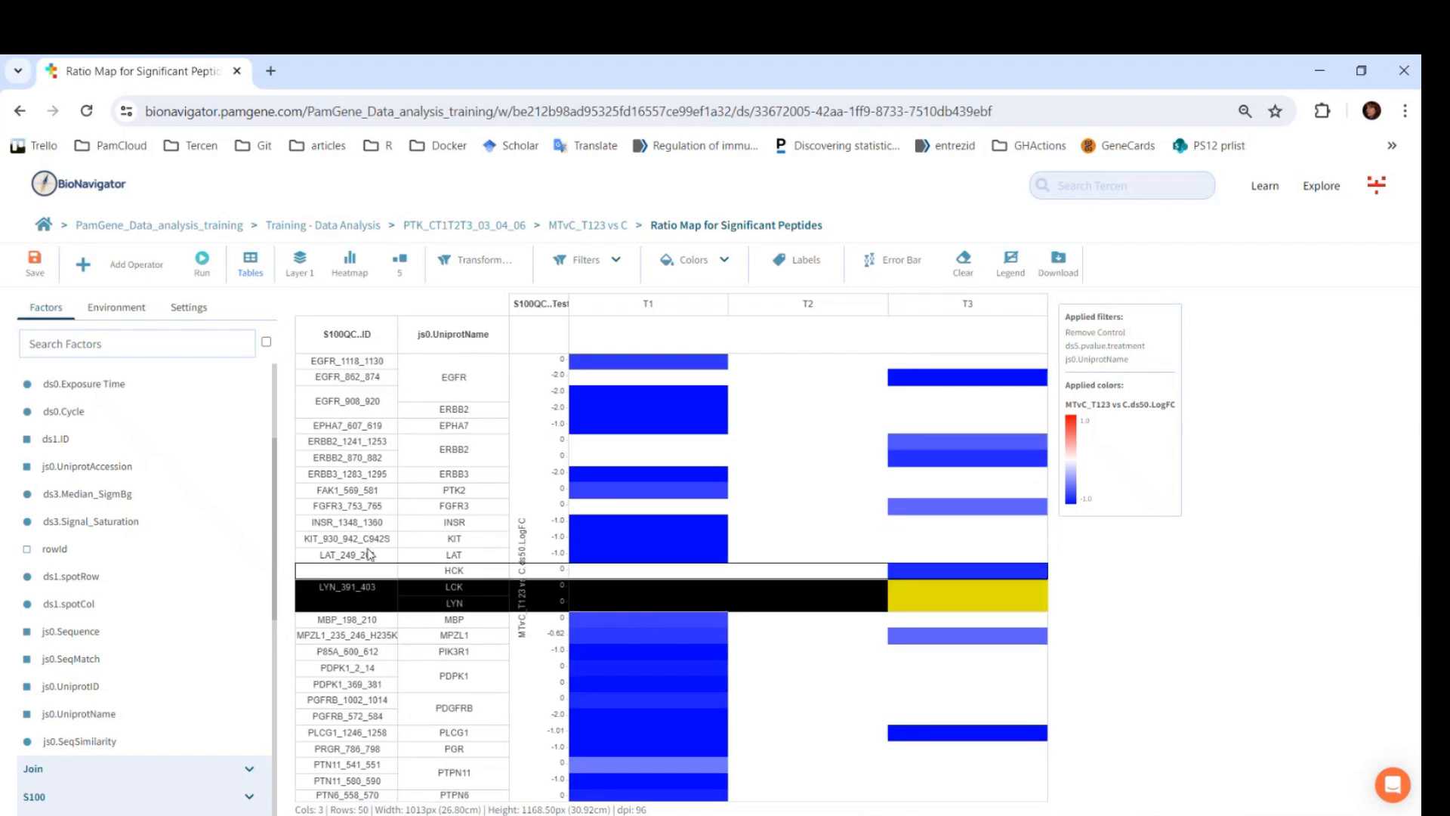
left_click(897, 593)
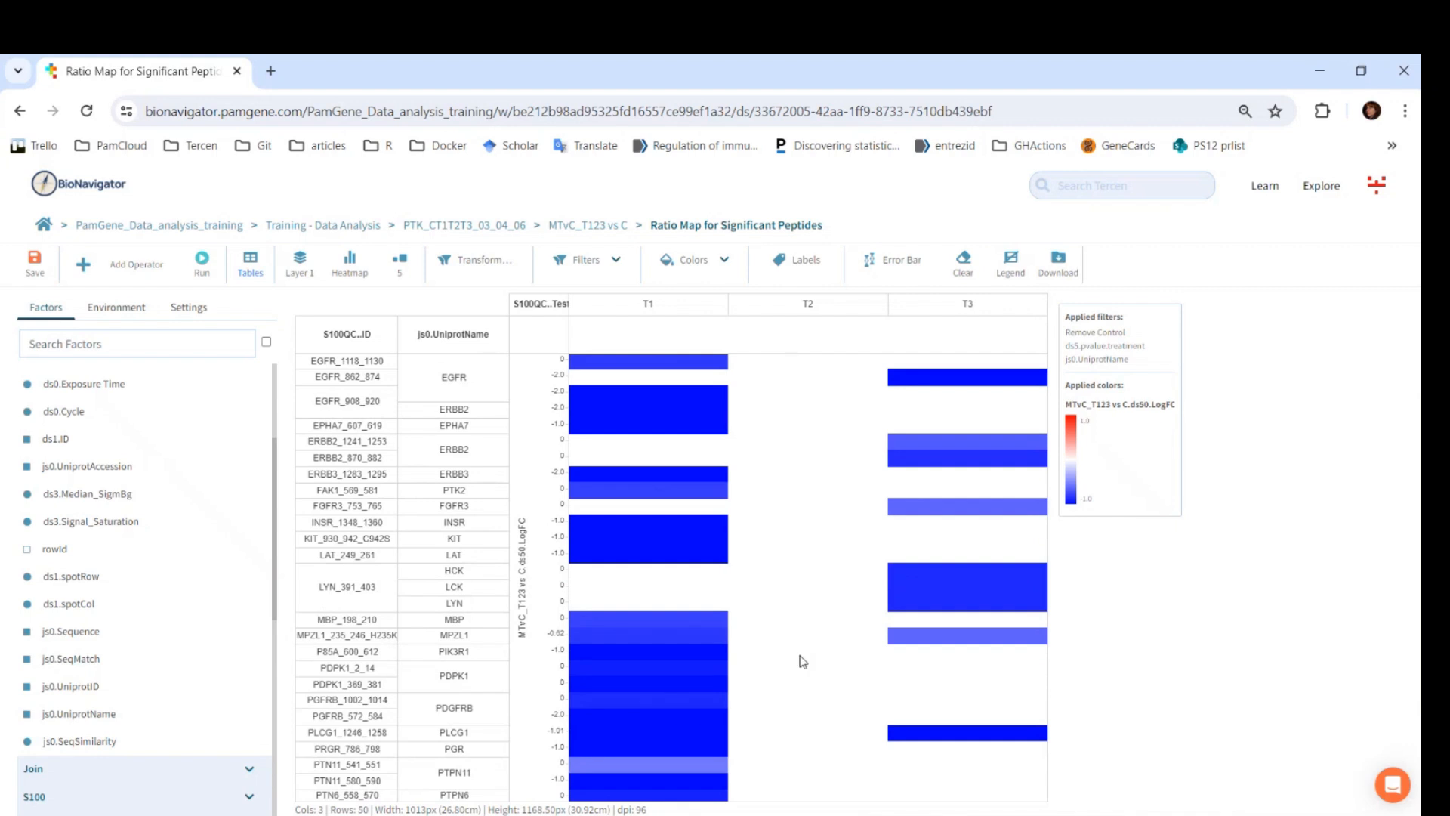
- Enlarge the page by one zoom level and examine the remaining ratio map rows down to the ZAP70 peptides
left_click(1405, 111)
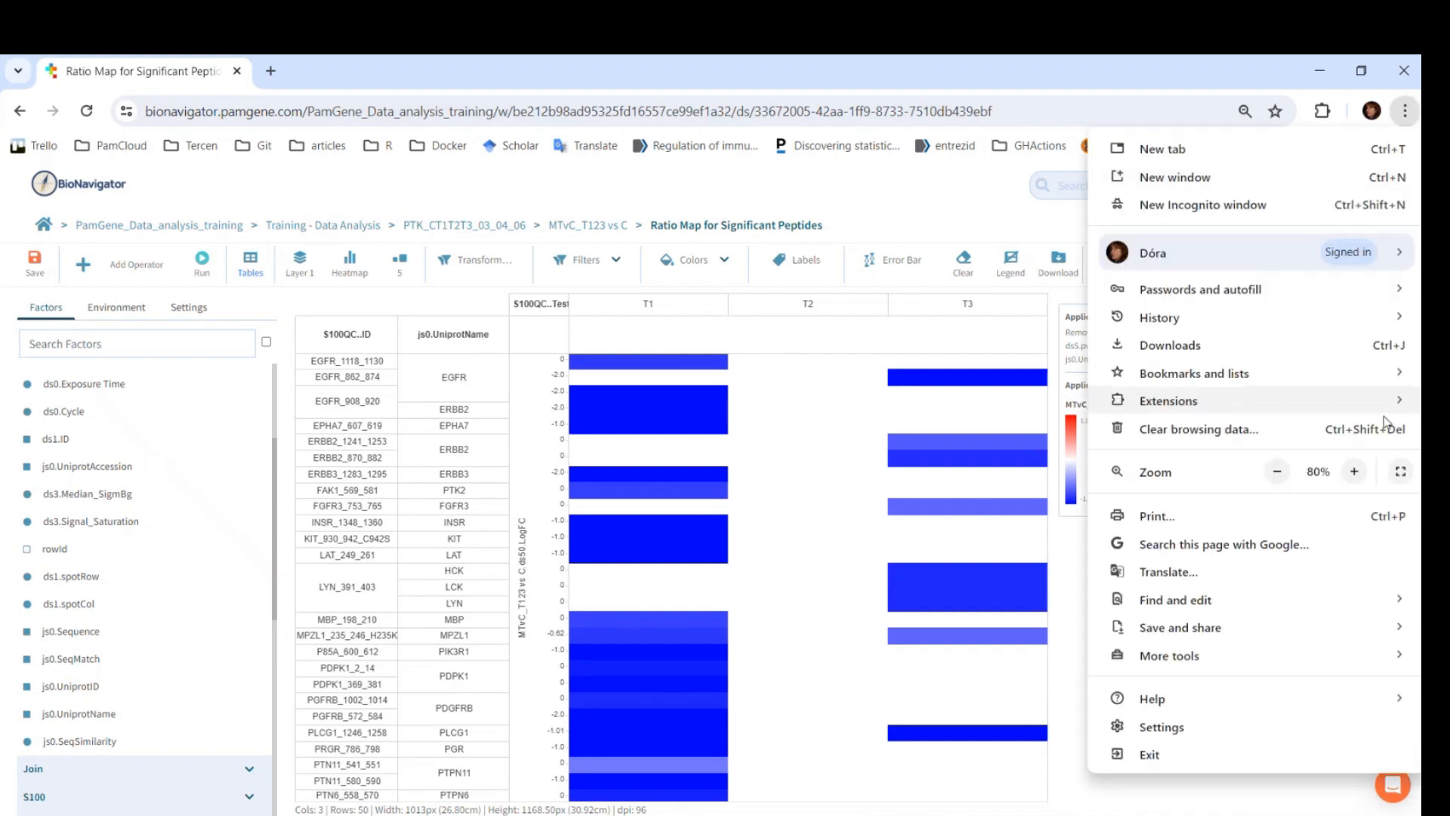
left_click(1354, 471)
left_click(540, 710)
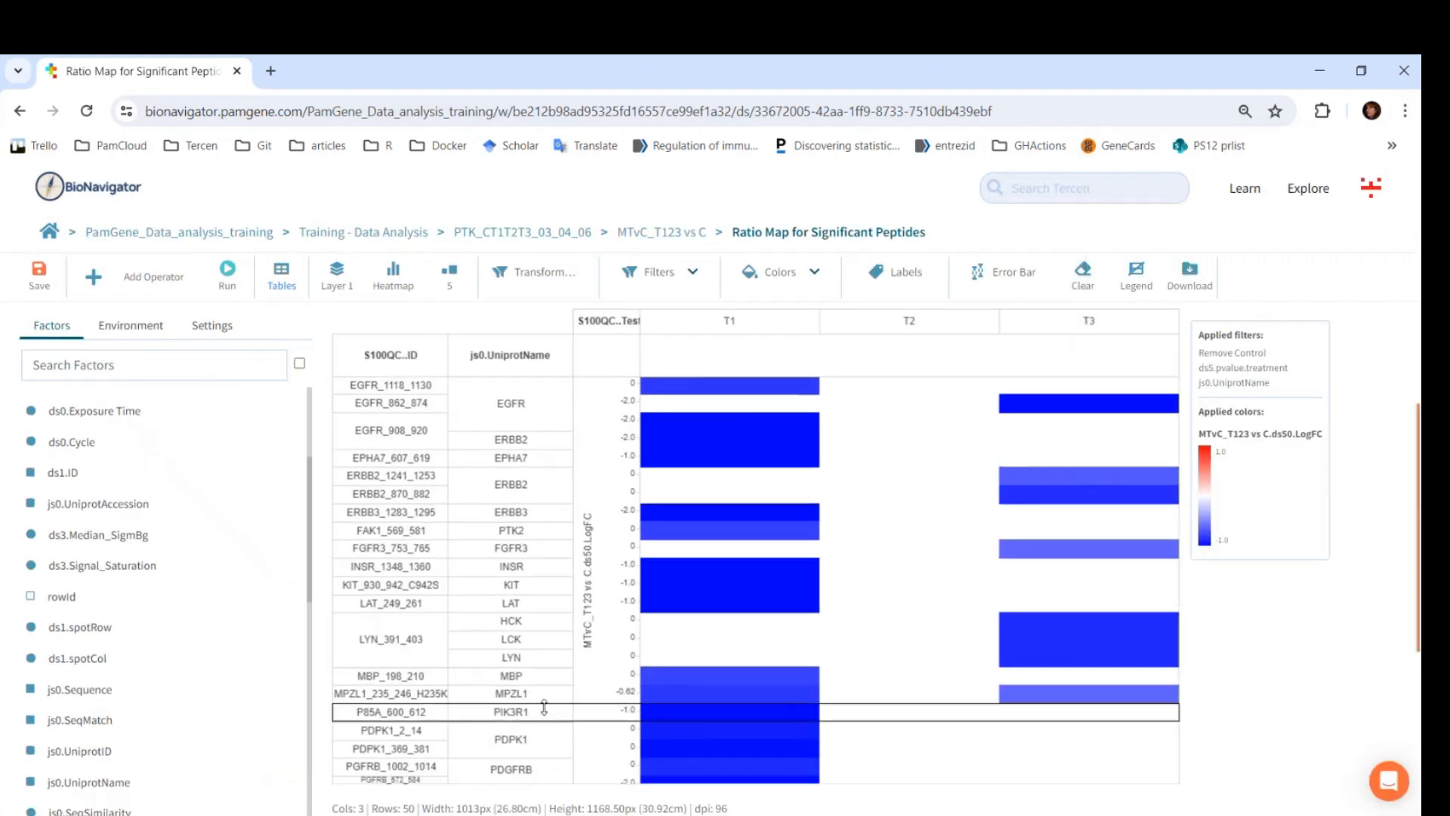
scroll(544, 708, "down", 1)
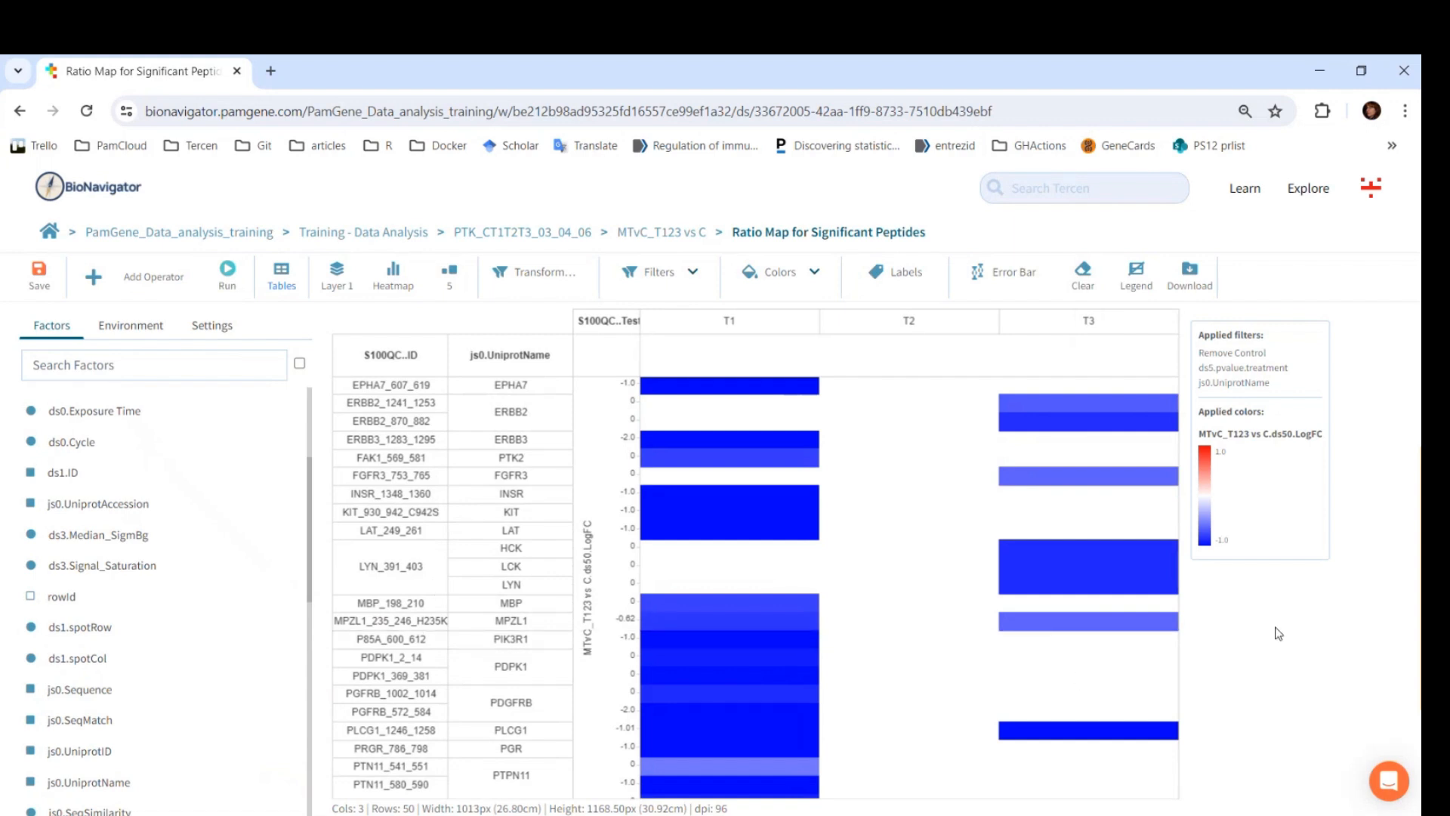
scroll(1279, 633, "down", 3)
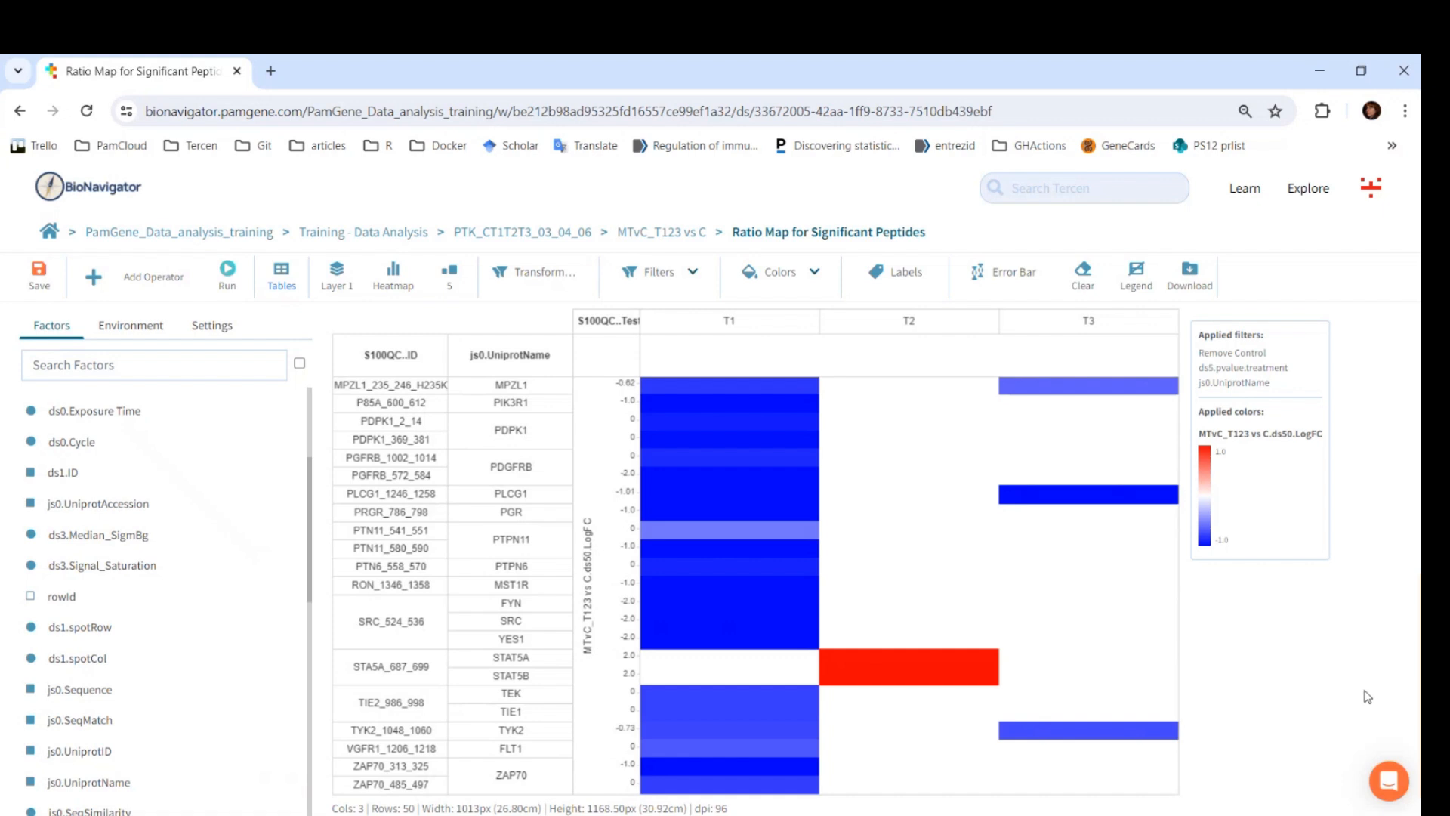
- Switch to the STK_C1T1C2T2_15_16_19 workflow and open the Heatmap view of its Log Heatmap step
left_click(517, 237)
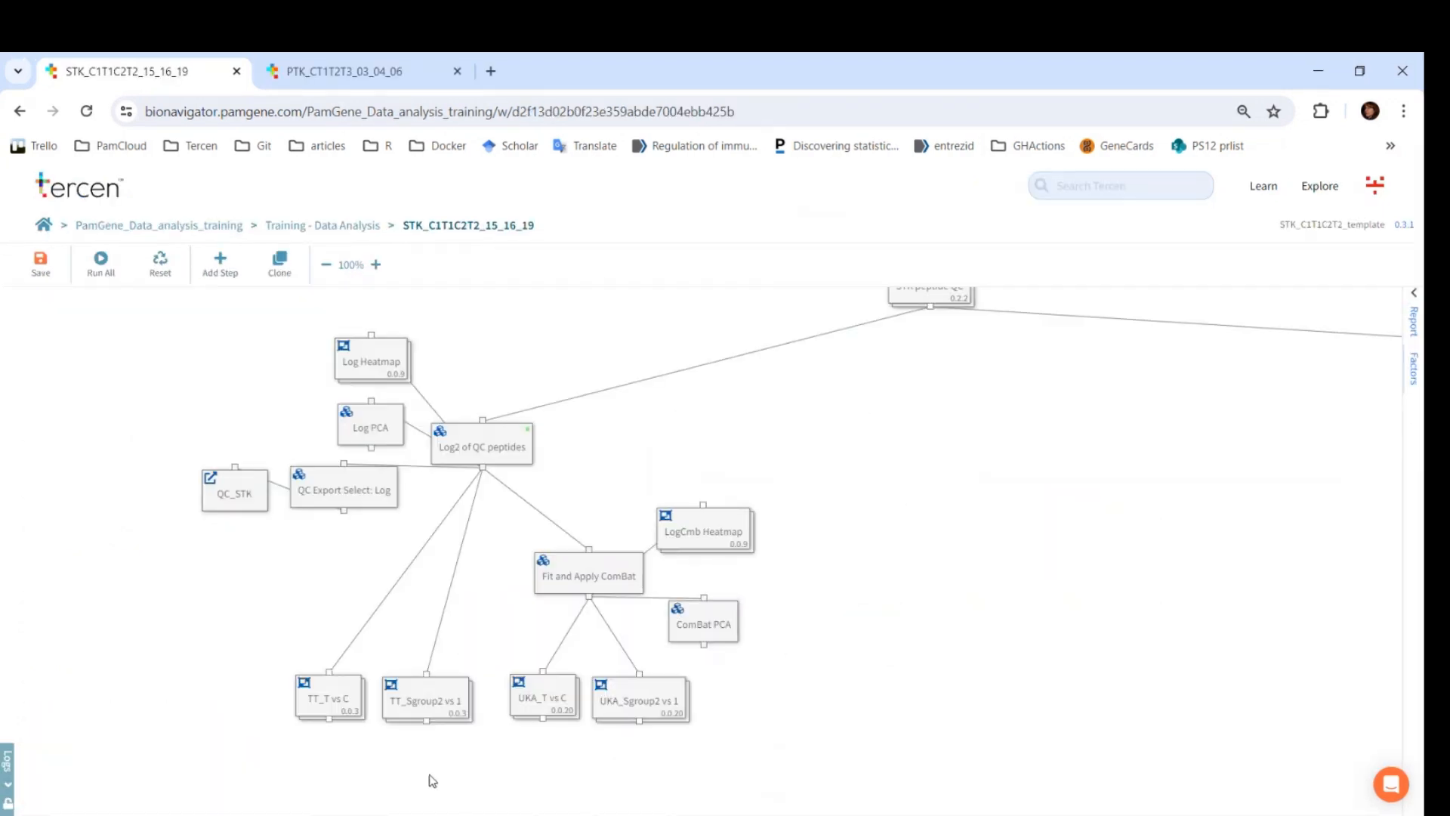
left_click_drag(337, 753, 383, 702)
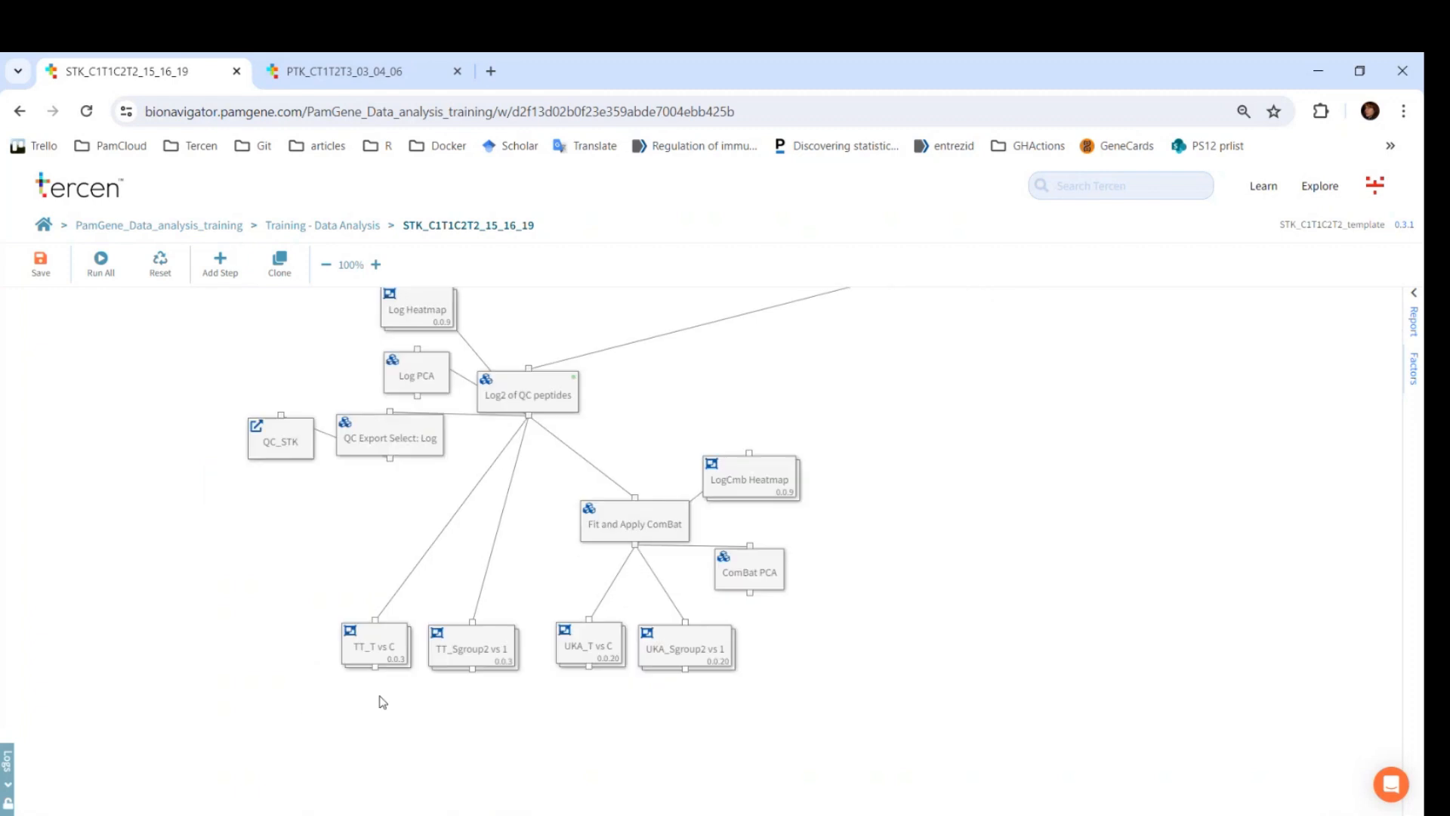
left_click(385, 657)
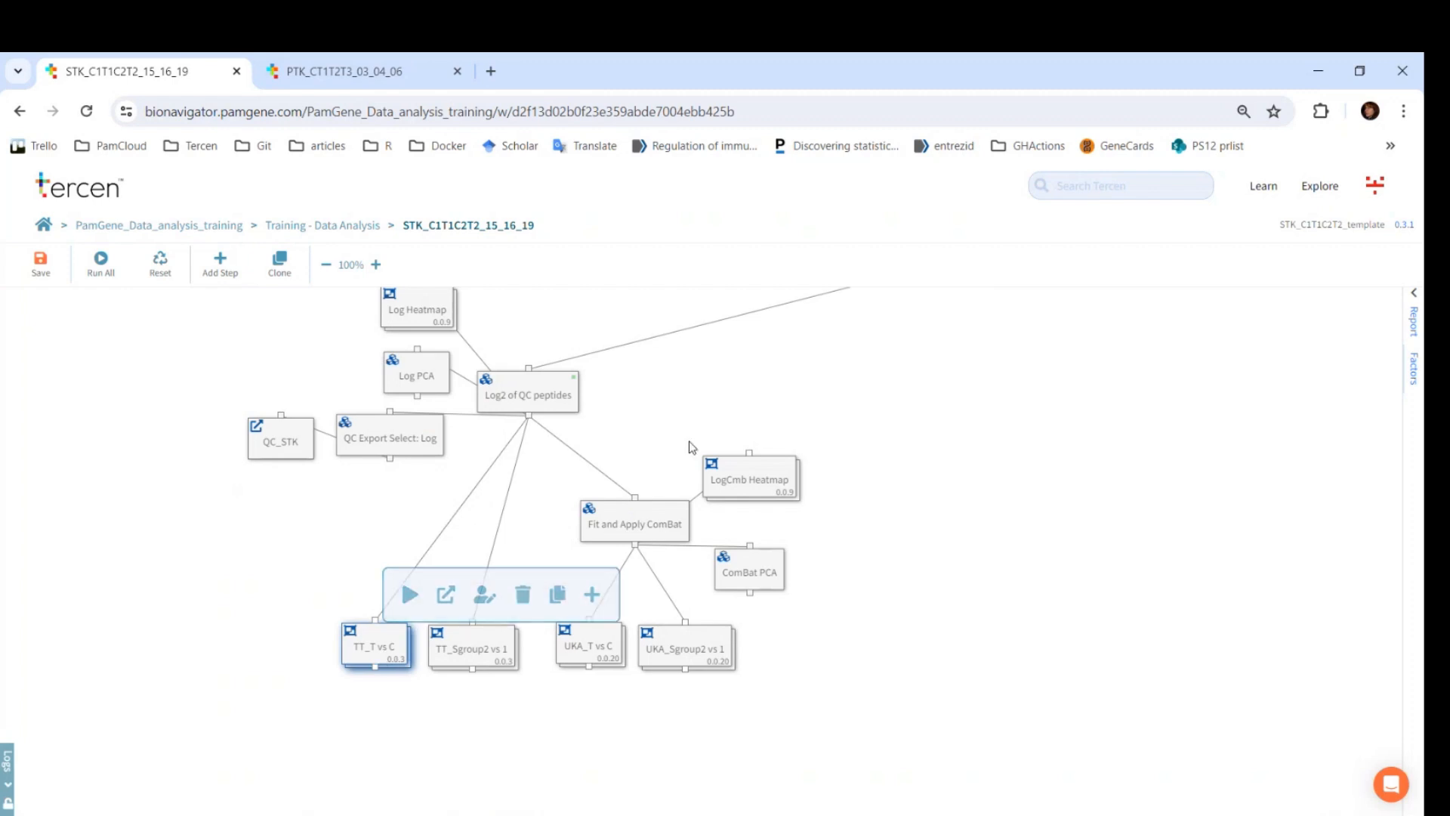
double_click(408, 308)
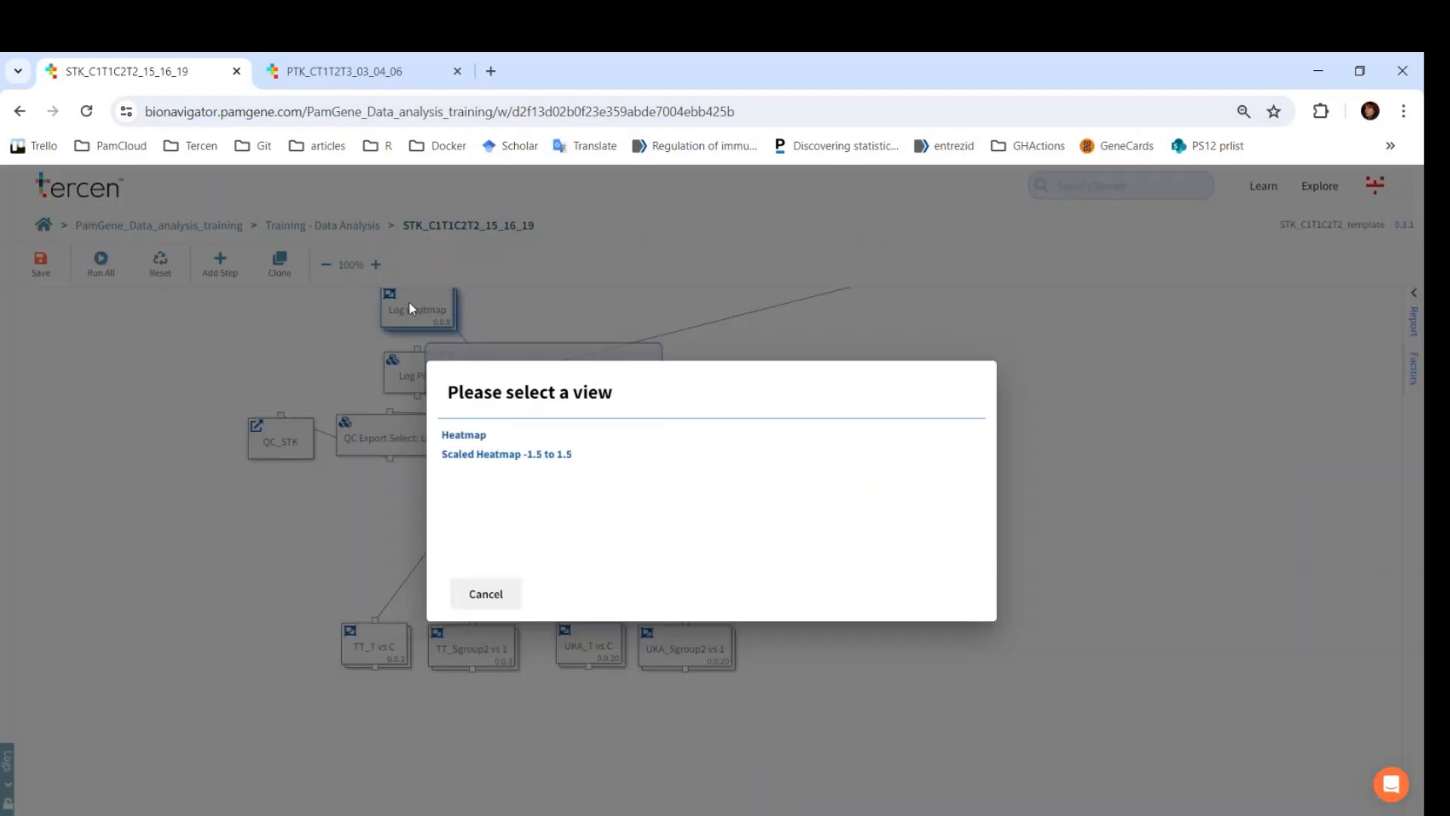
left_click(462, 435)
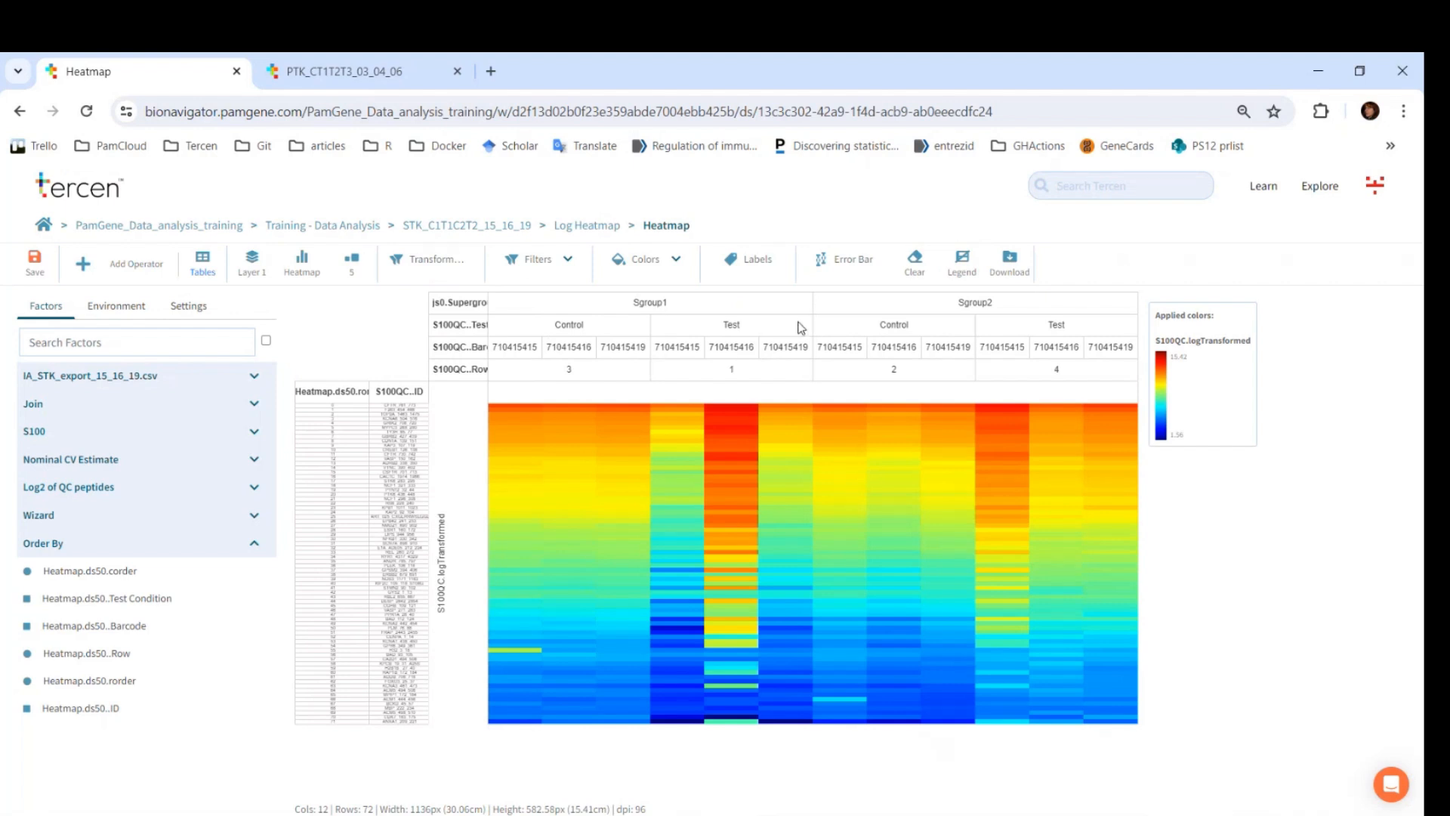
- Return to the STK_C1T1C2T2_15_16_19 workflow and start the TT_T vs C step to bring up its factor summary
left_click(492, 226)
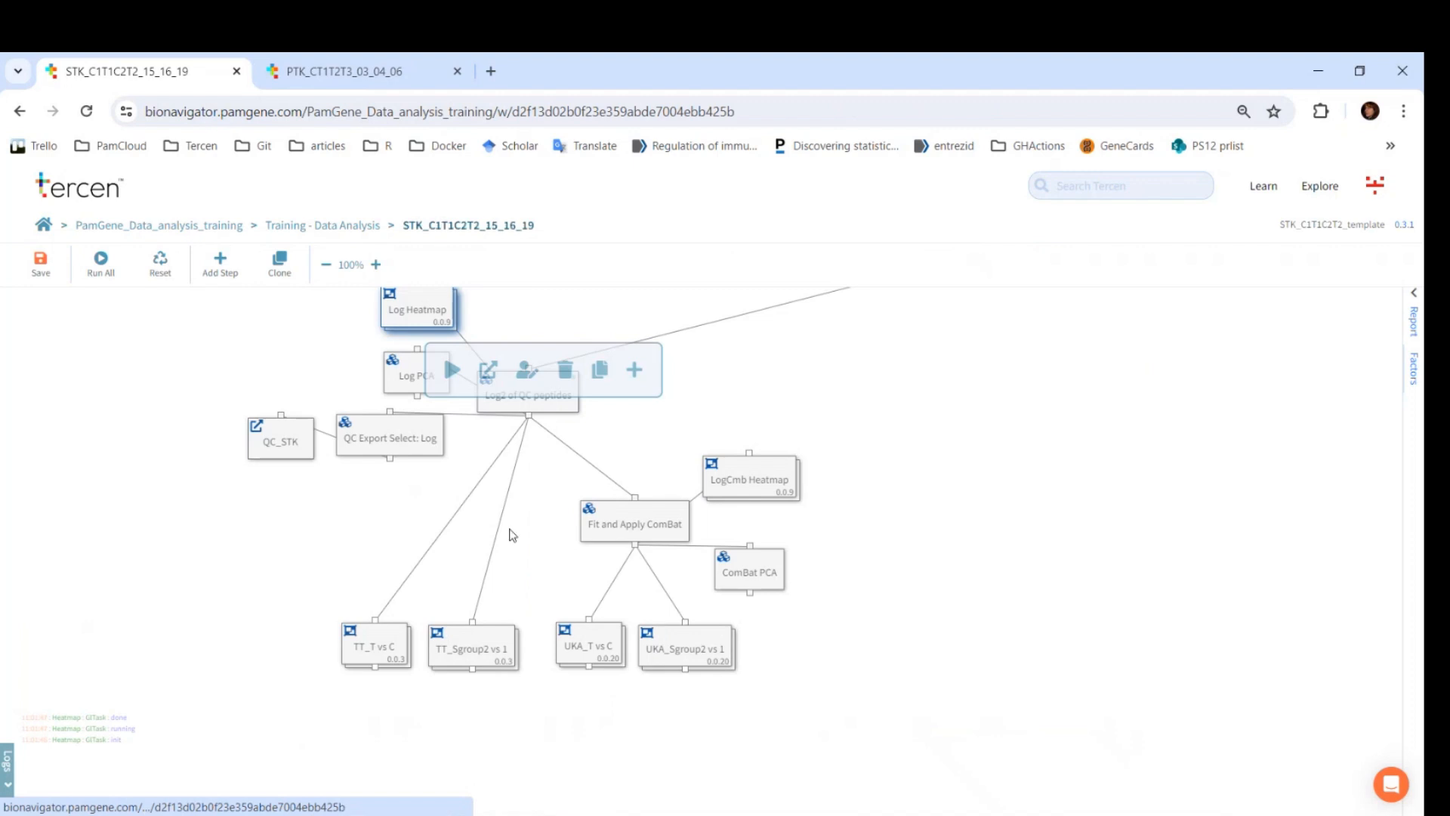
left_click(376, 647)
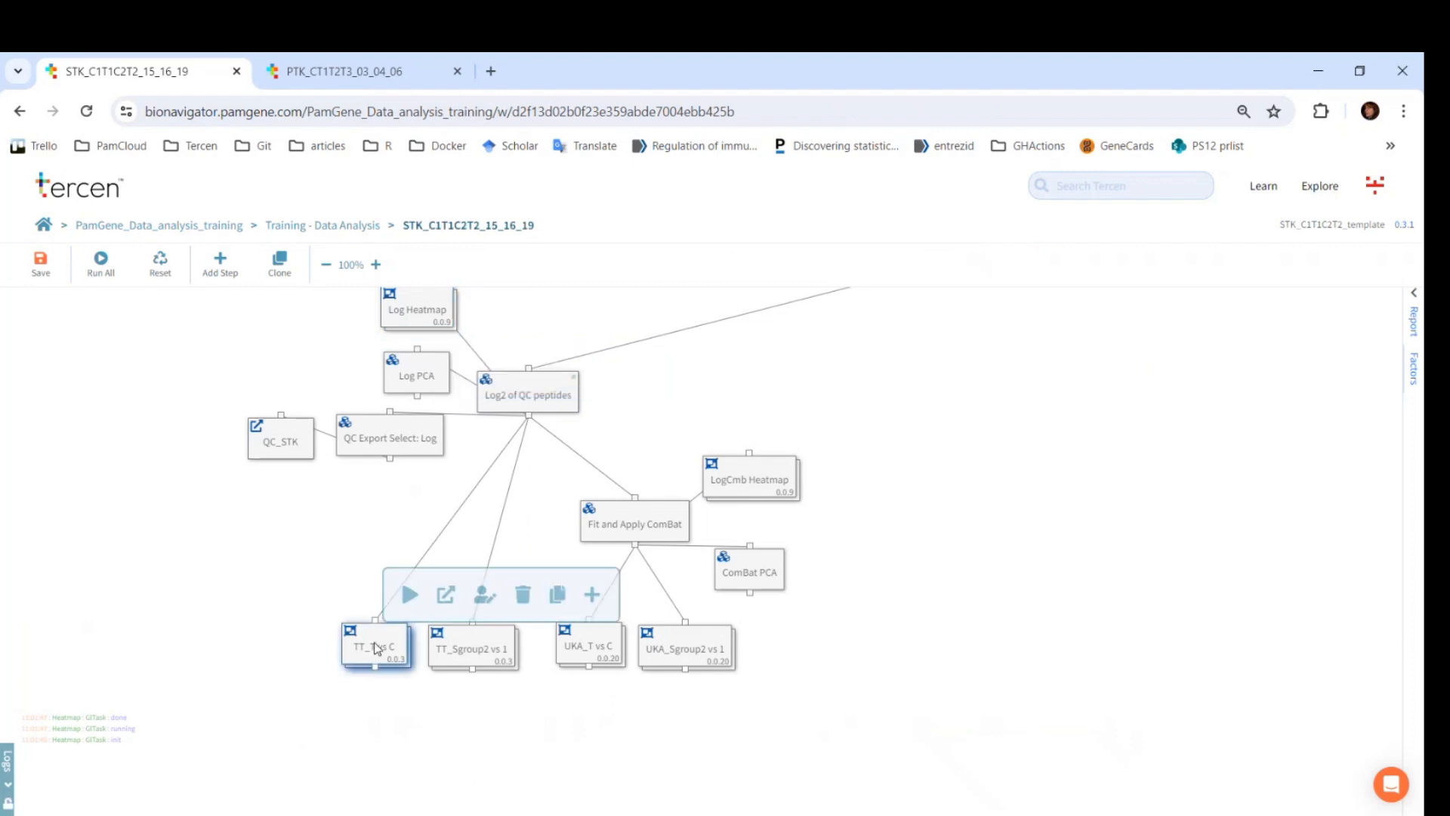
left_click(411, 594)
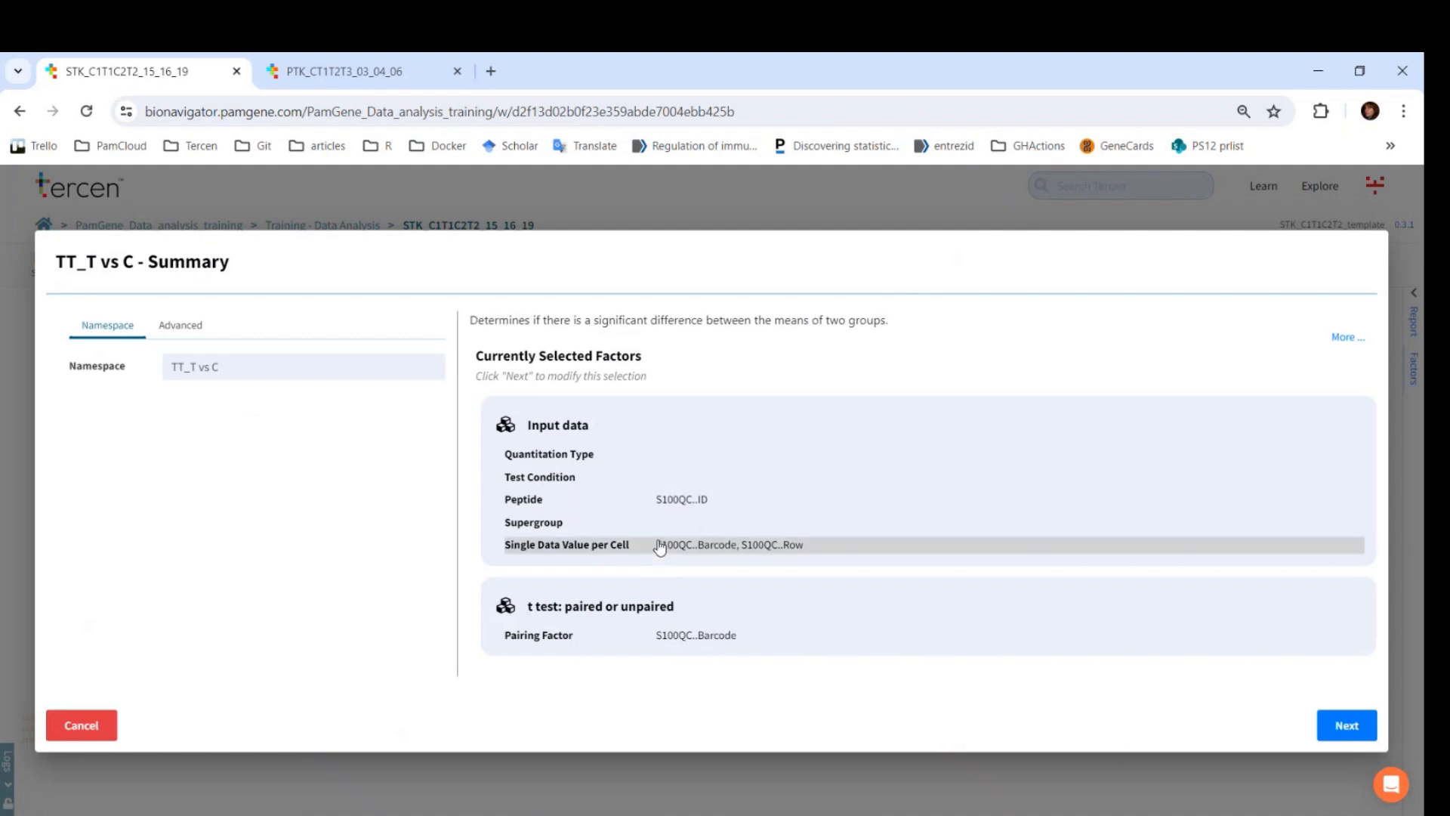
- Highlight the namespace suffix, Quantitation Type, Test Condition, Supergroup and pairing factor in the TT_T vs C summary to review the t-test inputs
left_click_drag(231, 368, 191, 368)
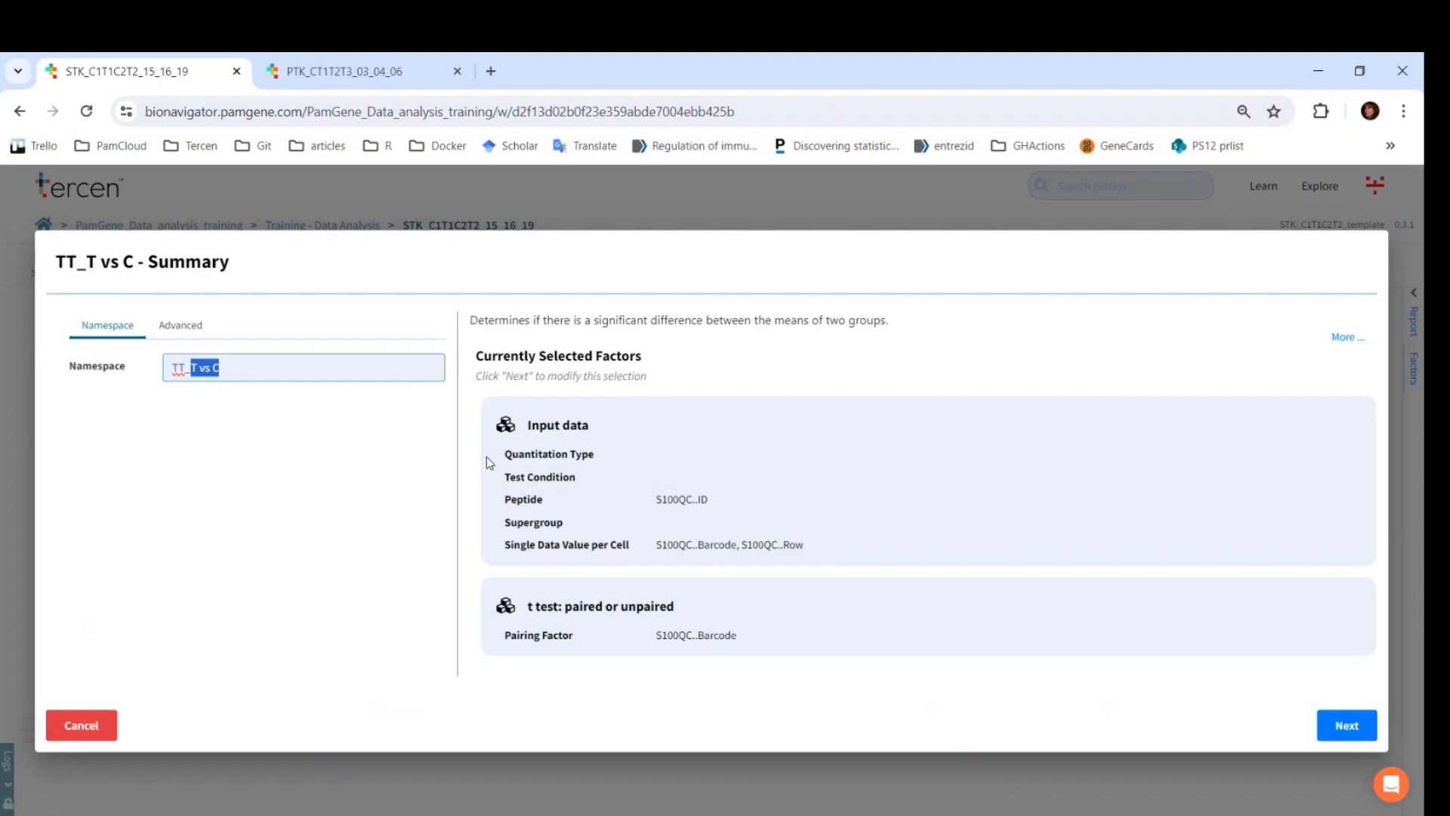
left_click_drag(484, 462, 618, 463)
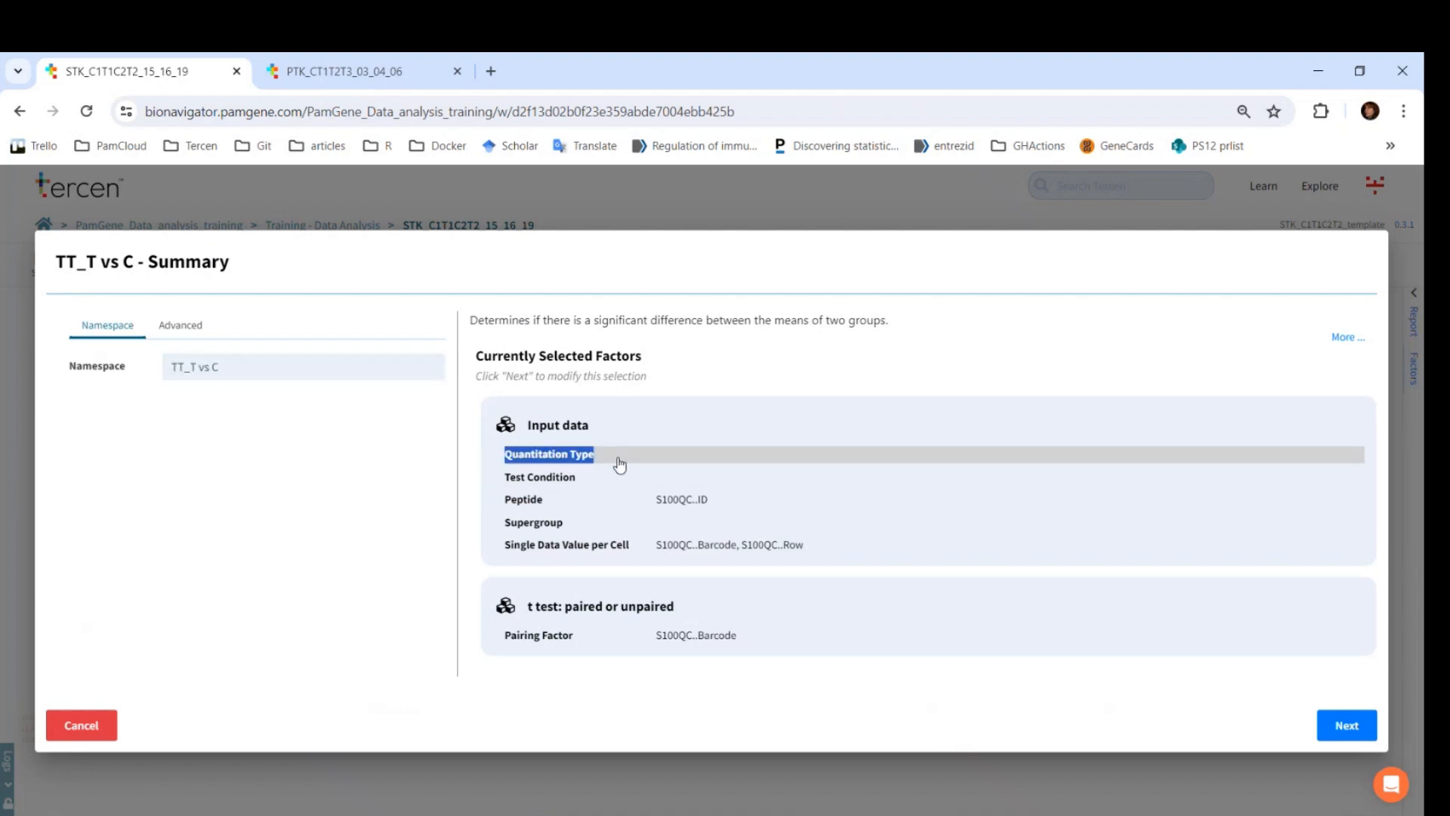
left_click_drag(493, 483, 600, 489)
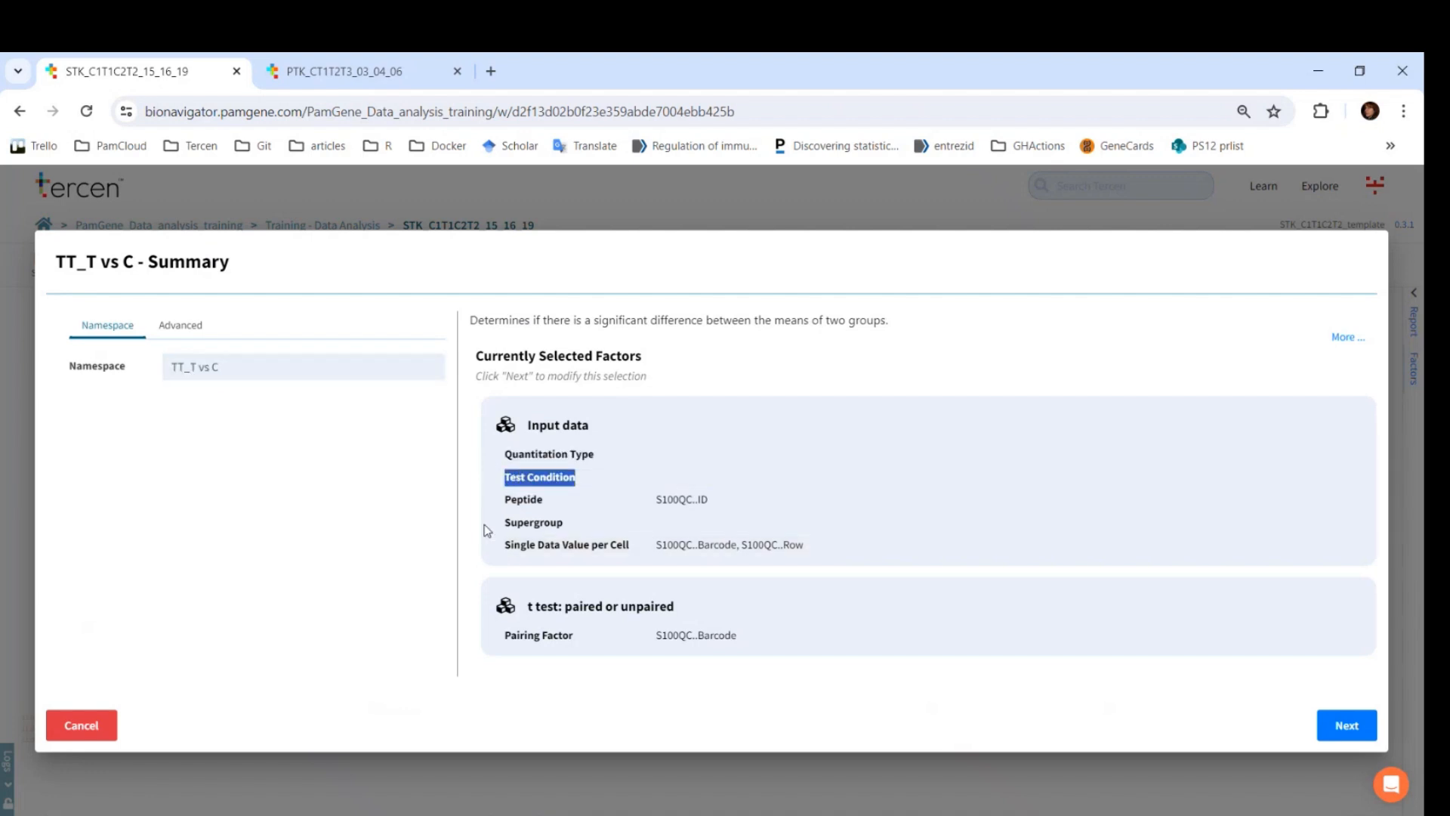
left_click_drag(485, 528, 570, 528)
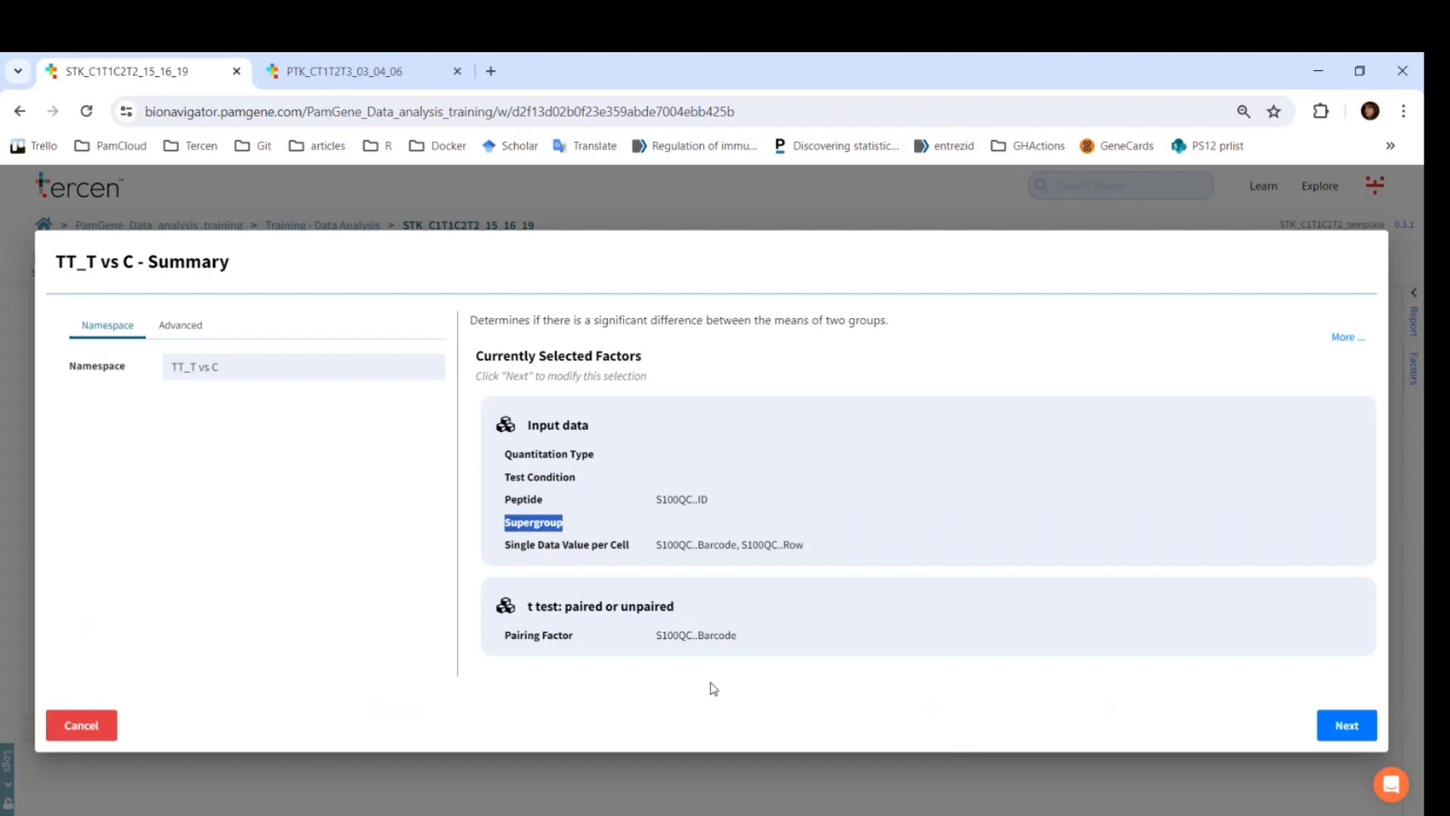
left_click_drag(642, 646, 744, 650)
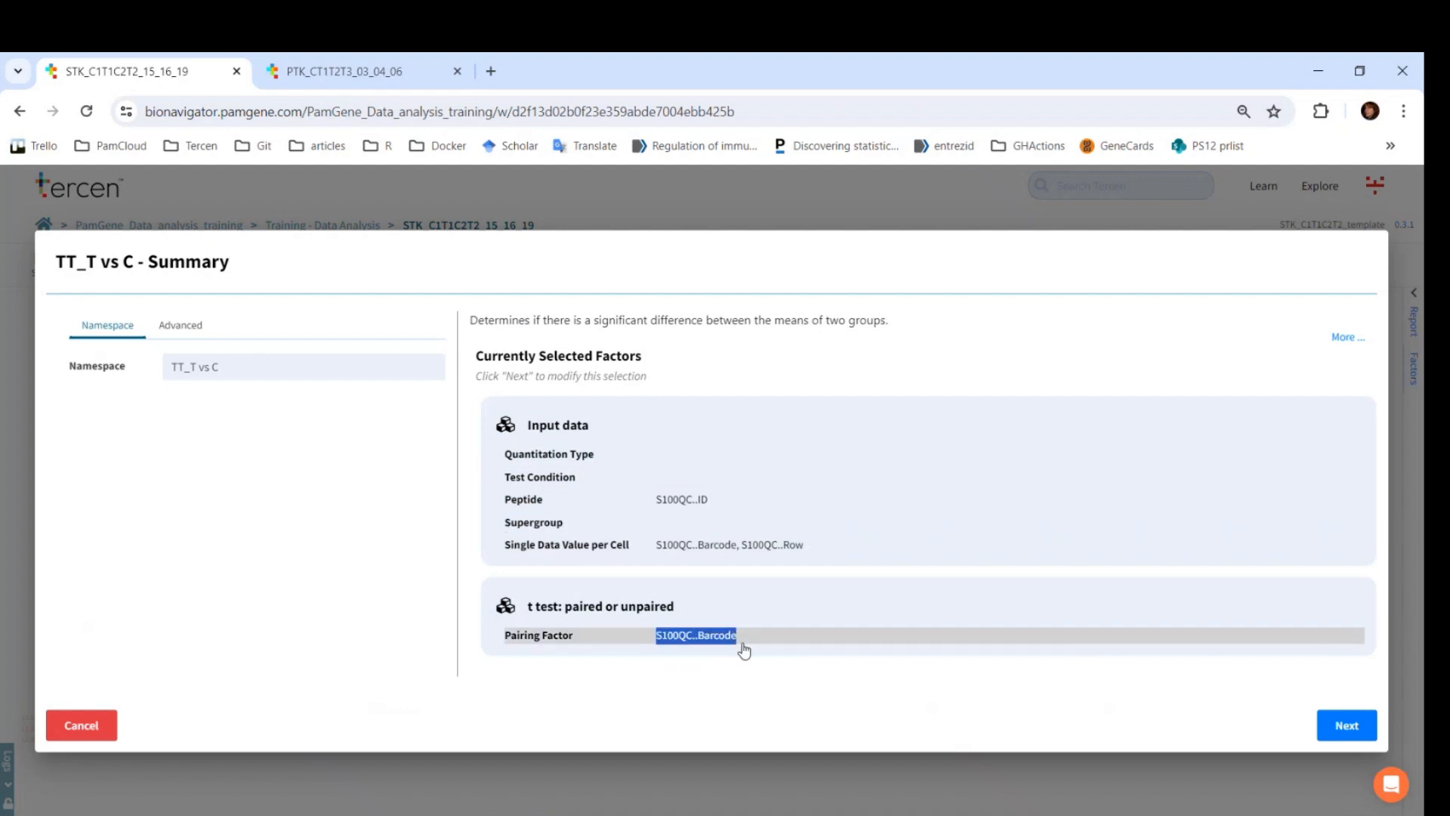
left_click(790, 676)
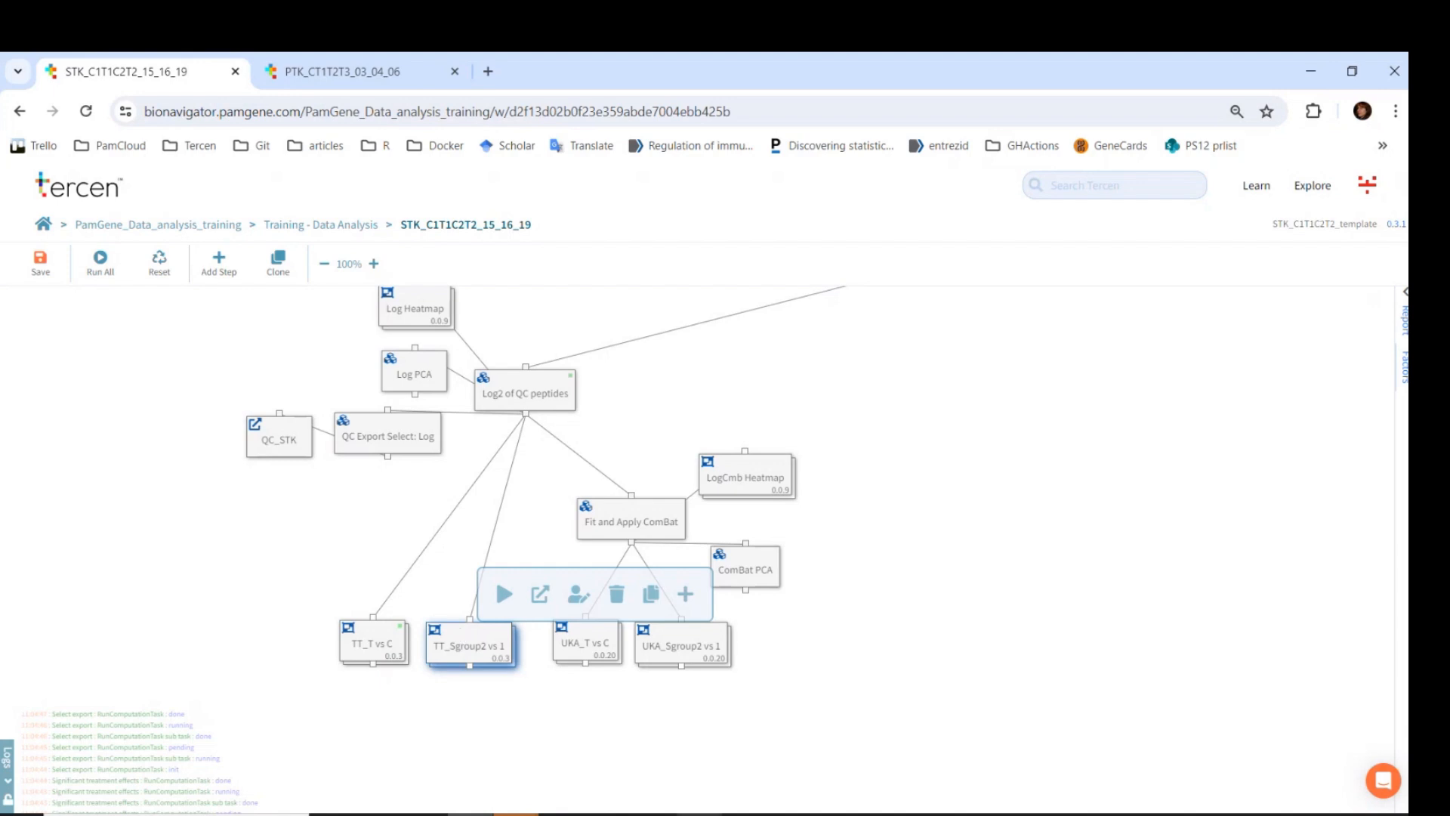
- Bring up the nobatcheffect.PNG image to examine the PCA plot coloured by barcode, then return to the STK workflow
mouse_move(698, 814)
left_click(698, 729)
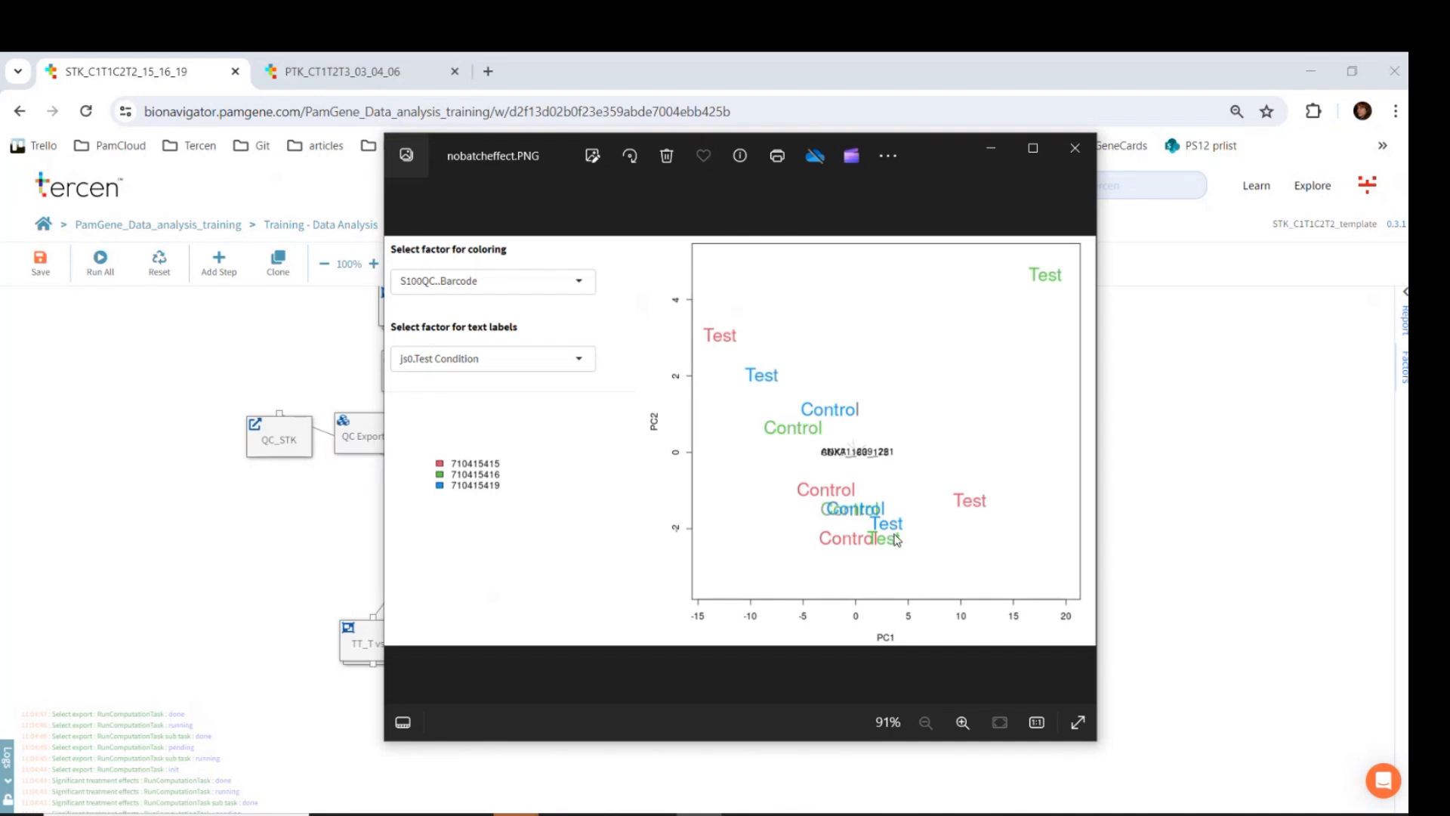
left_click(294, 591)
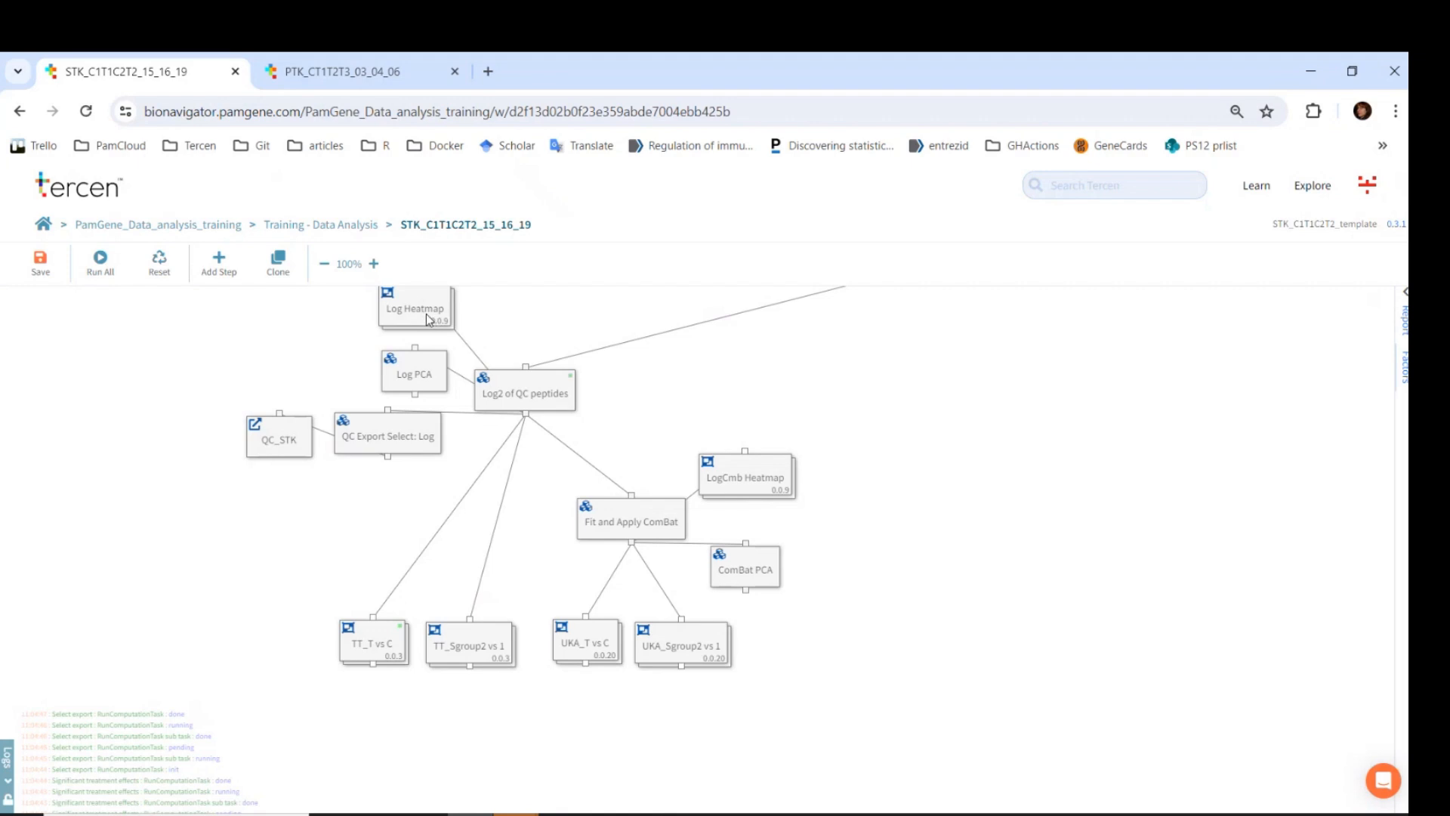
- Open the Heatmap per bc view inside the Log Heatmap step to compare the barcodes, and return to the STK_C1T1C2T2_15_16_19 workflow
left_click(428, 316)
left_click(483, 369)
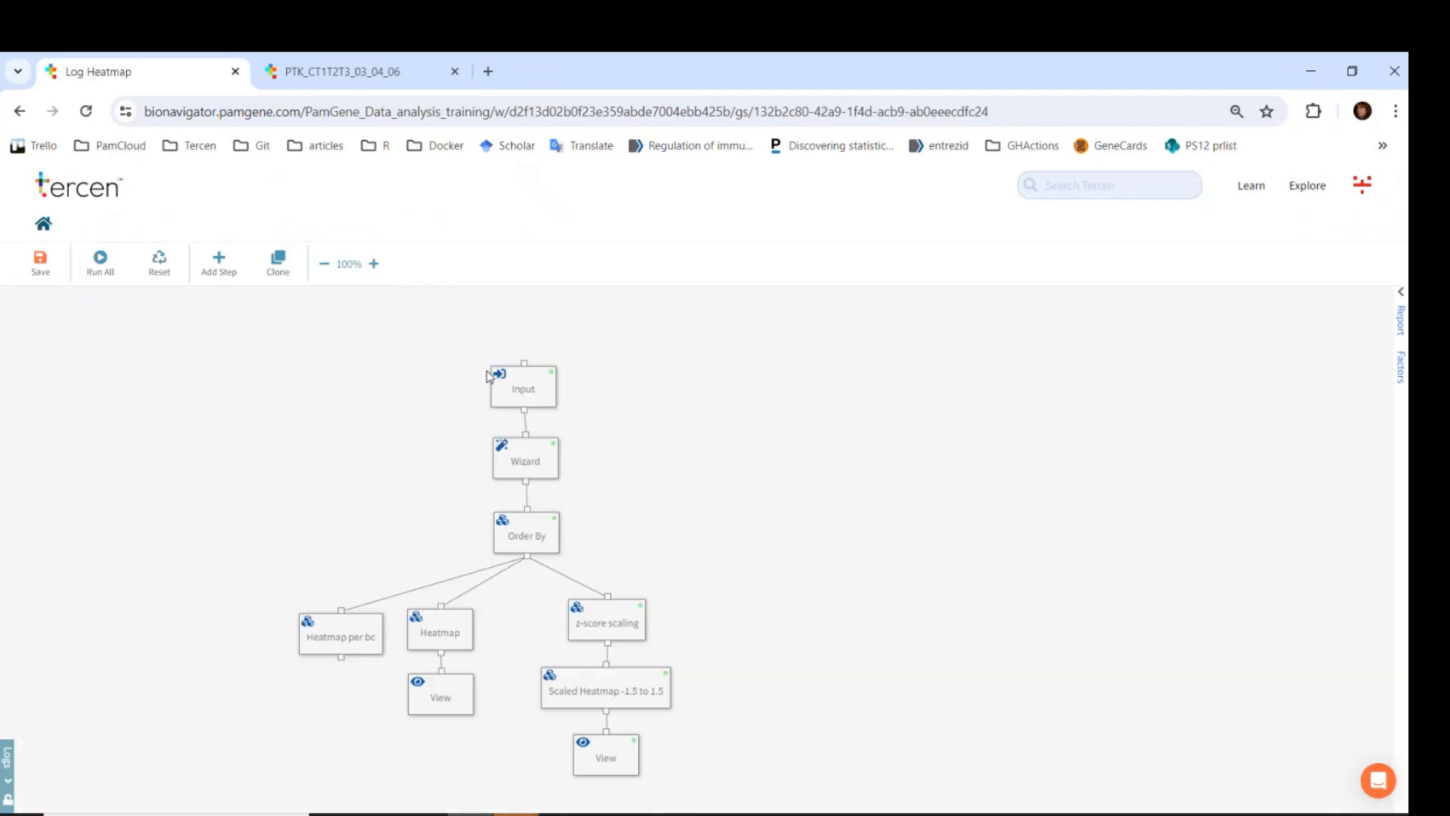
left_click(332, 639)
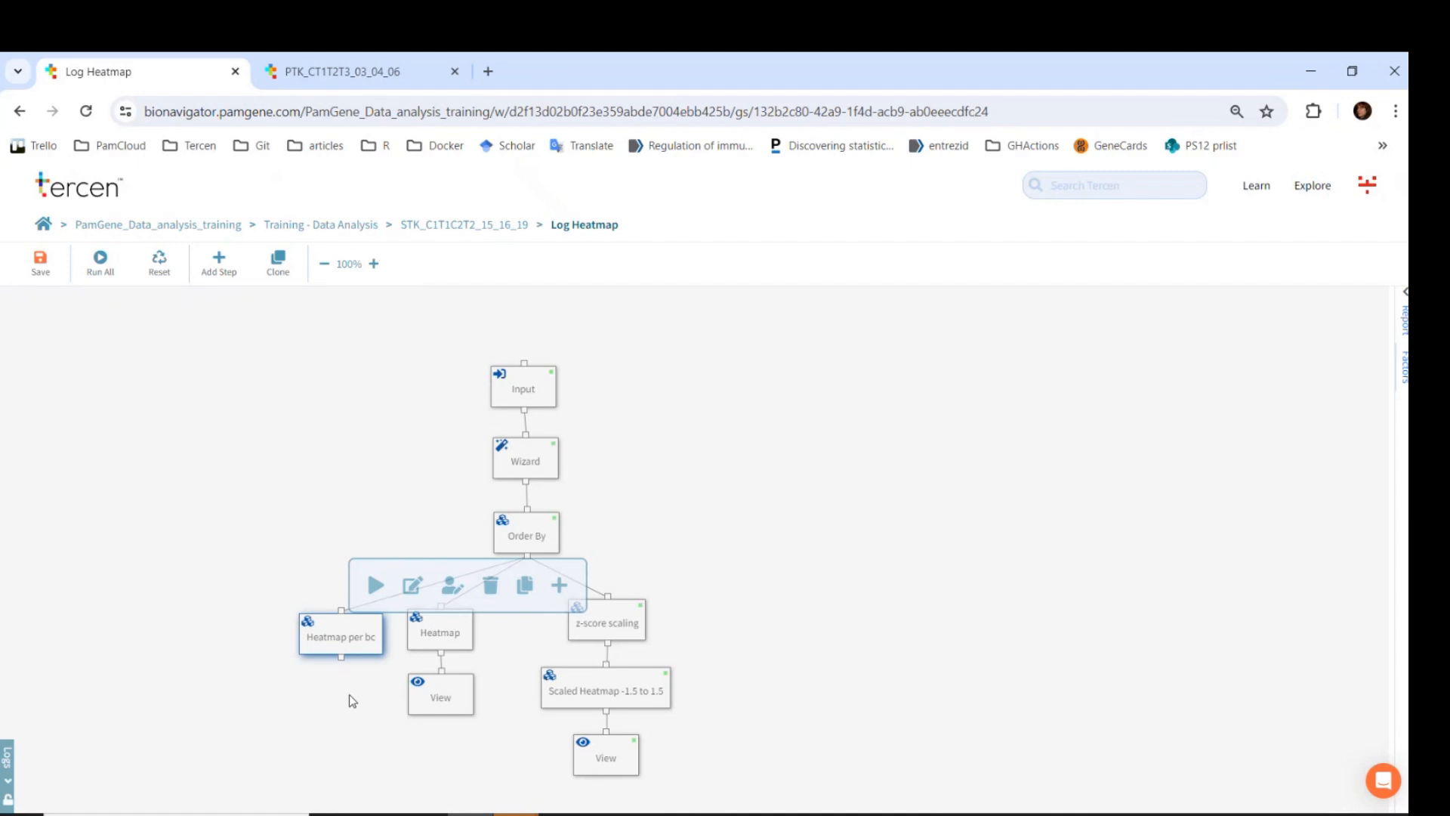
double_click(345, 641)
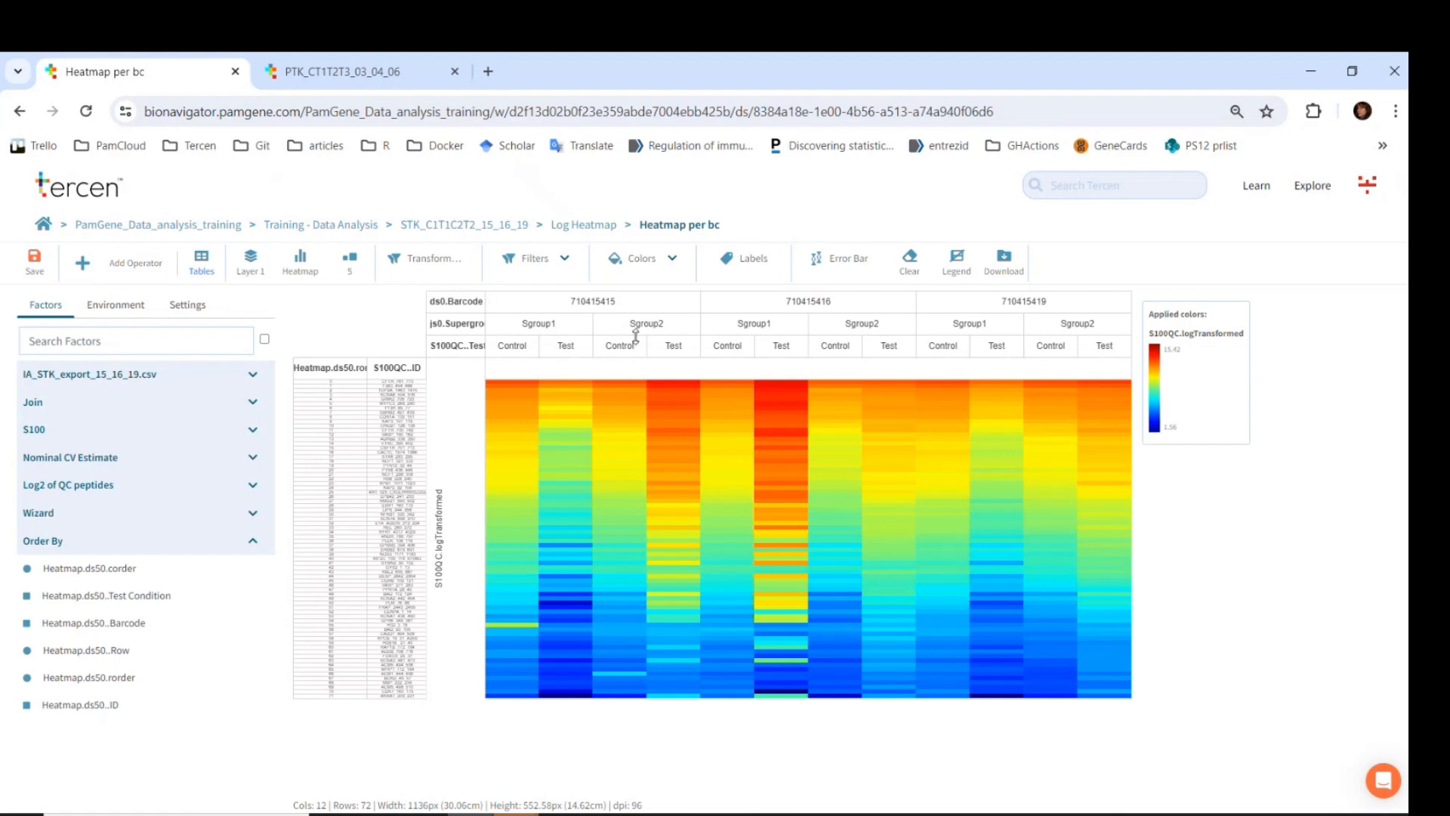
left_click(485, 226)
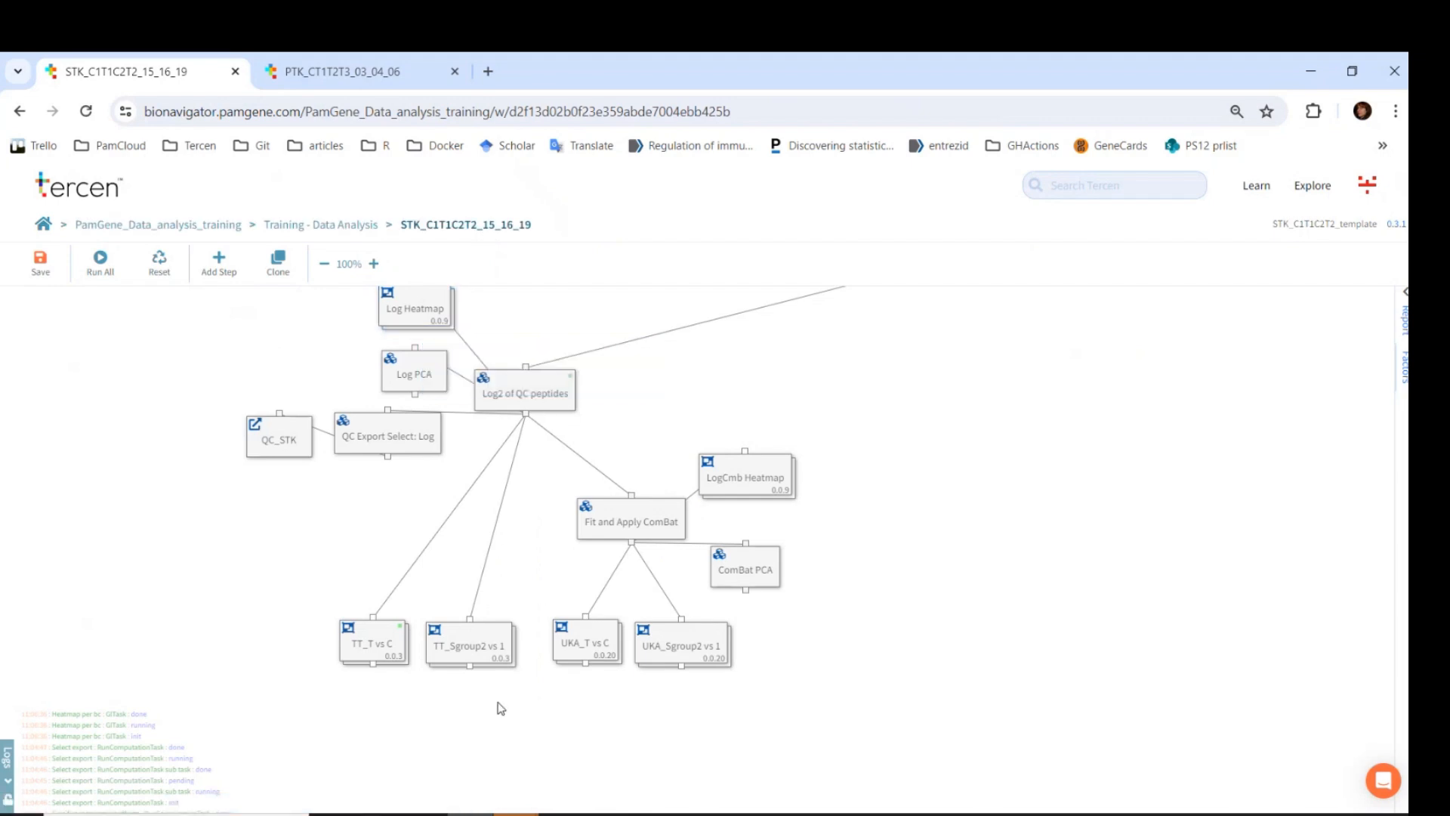
- Run the TT_Sgroup2 vs 1 step, checking its Supergroup, Test Condition and S100QC..Barcode pairing factor in the summary before proceeding
left_click(487, 658)
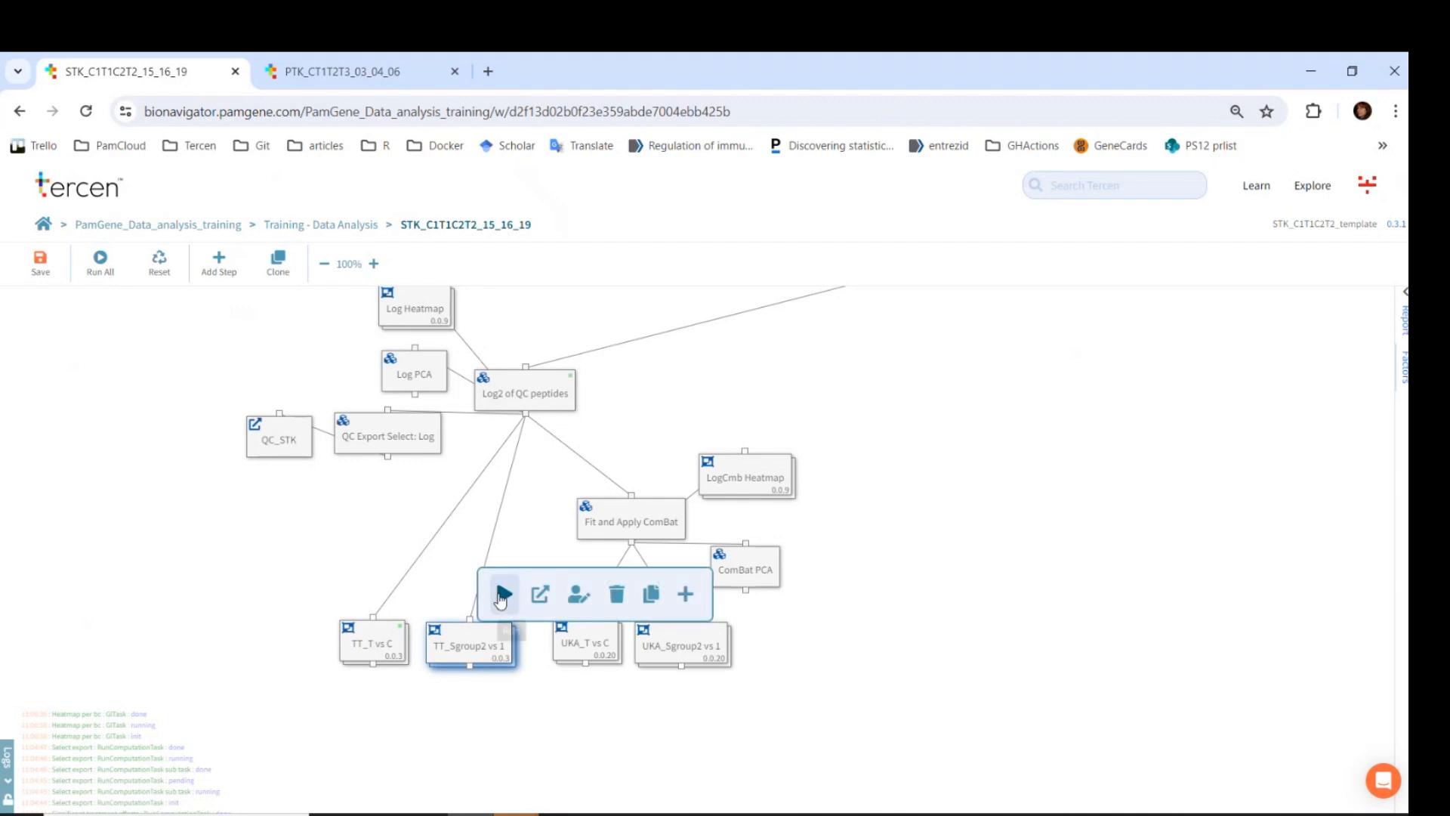
left_click(502, 595)
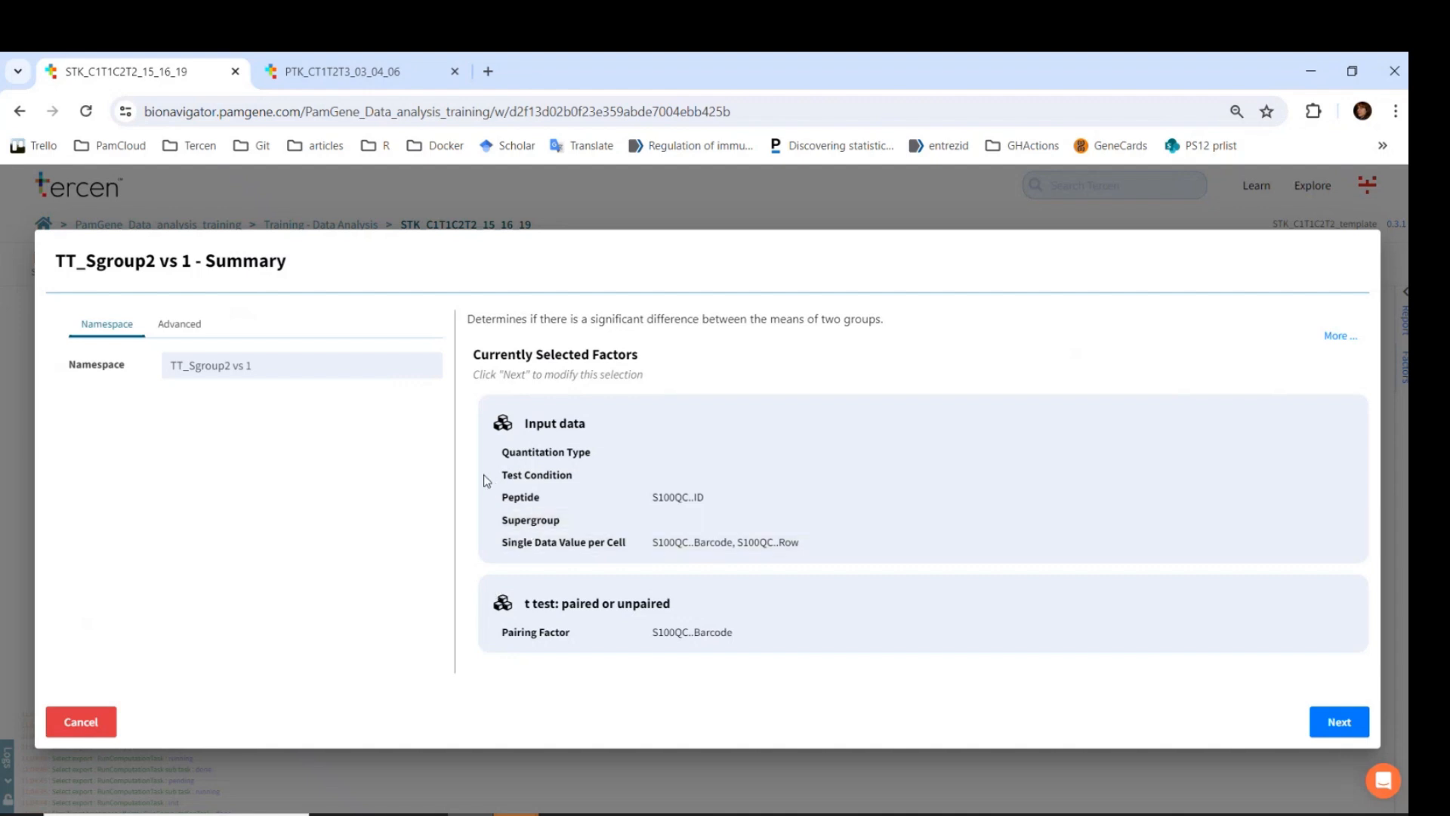
double_click(486, 523)
left_click_drag(487, 479, 570, 485)
left_click_drag(485, 643, 746, 648)
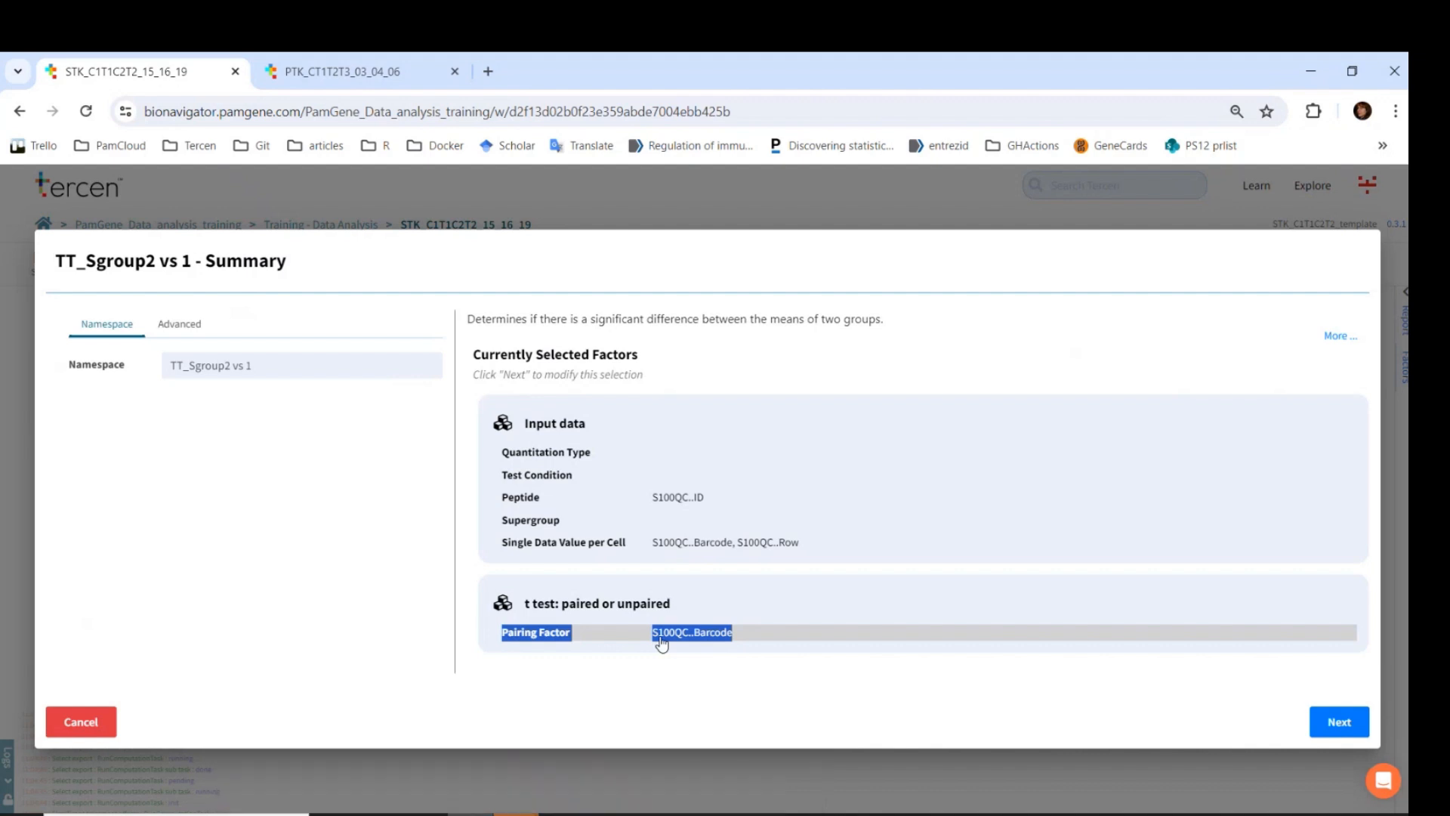
left_click(696, 710)
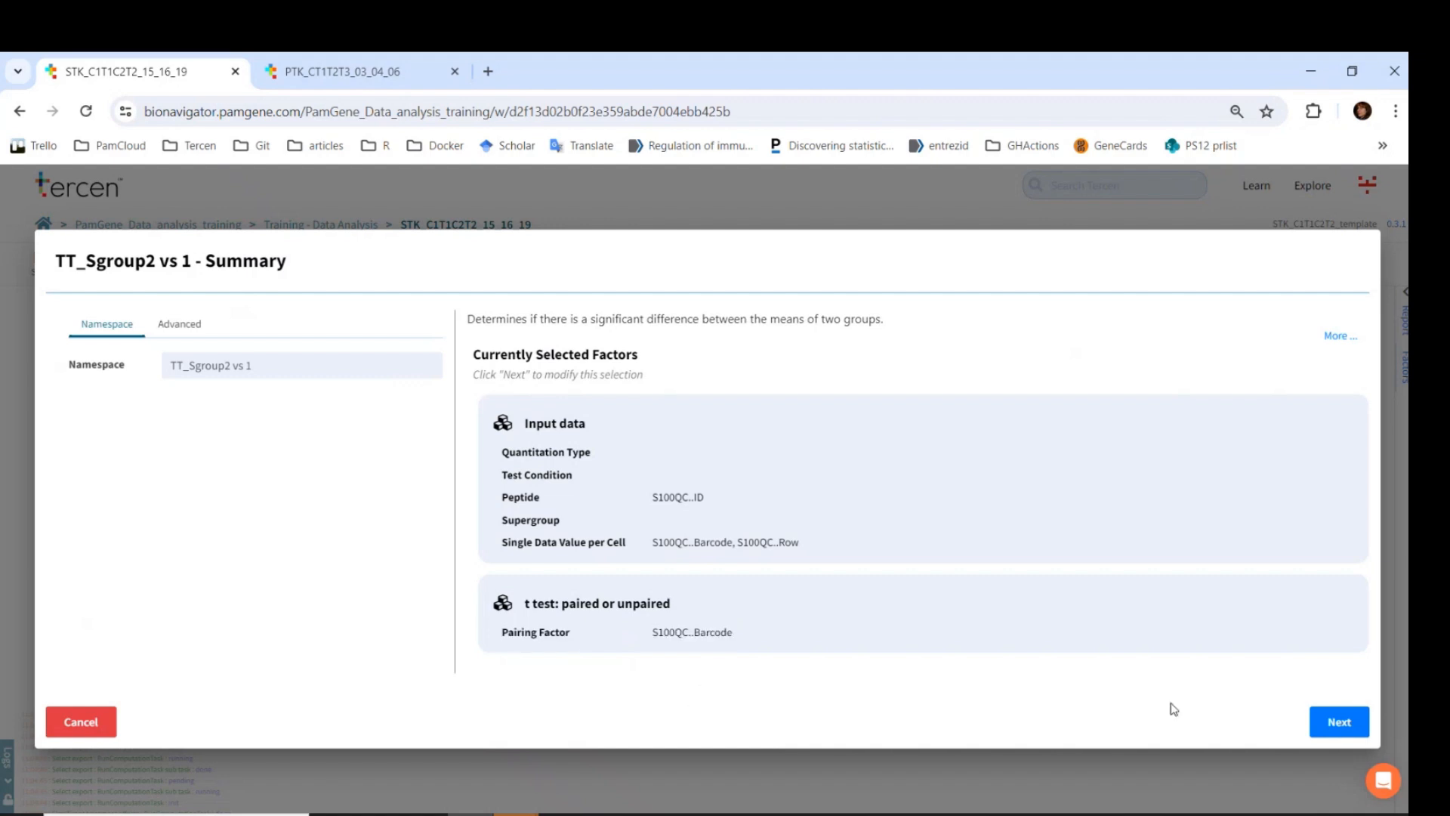
left_click(1336, 722)
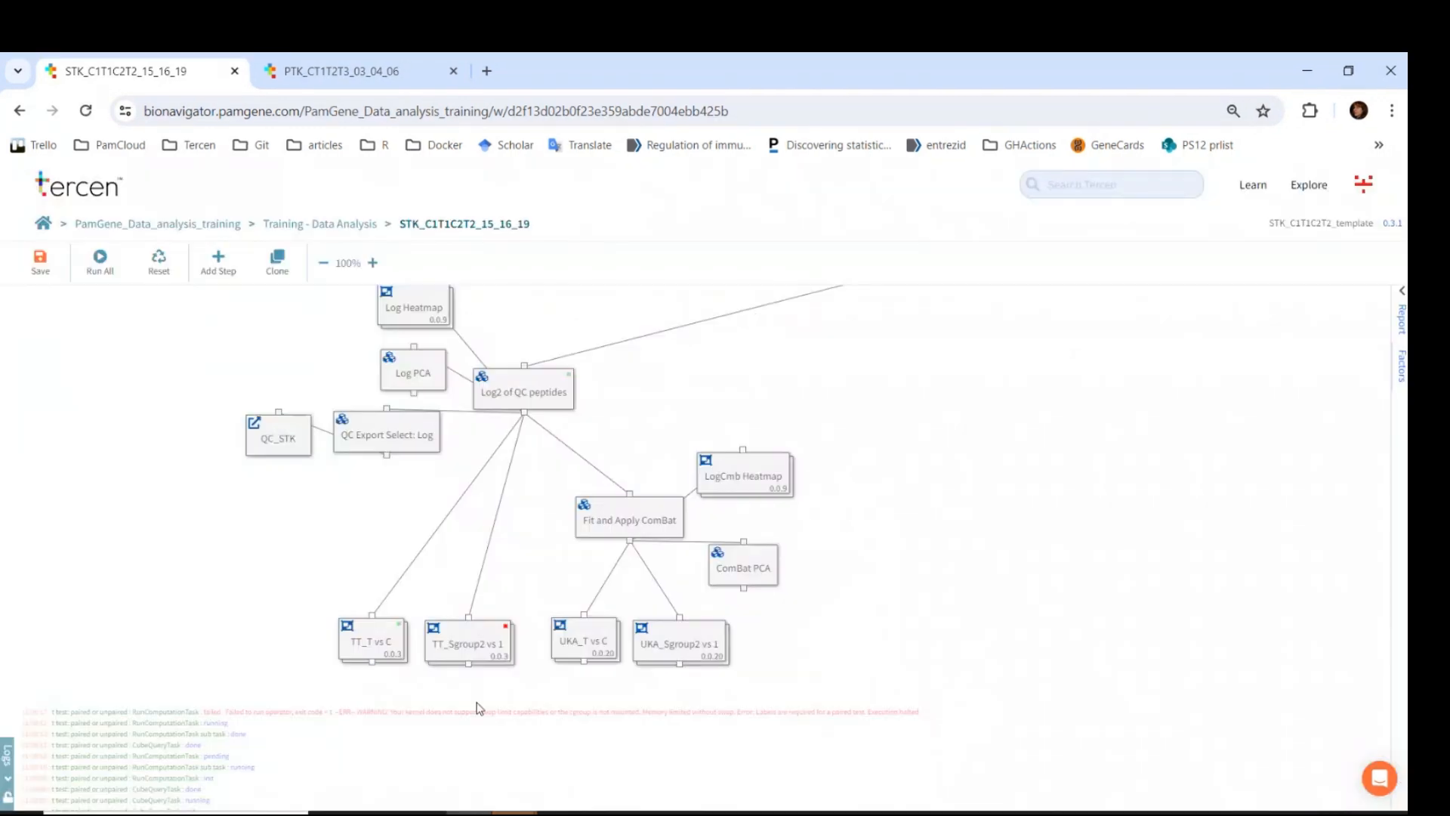
- Open the t test: paired or unpaired step inside TT_Sgroup2 vs 1, read its error message and dismiss it
left_click(502, 656)
left_click(541, 592)
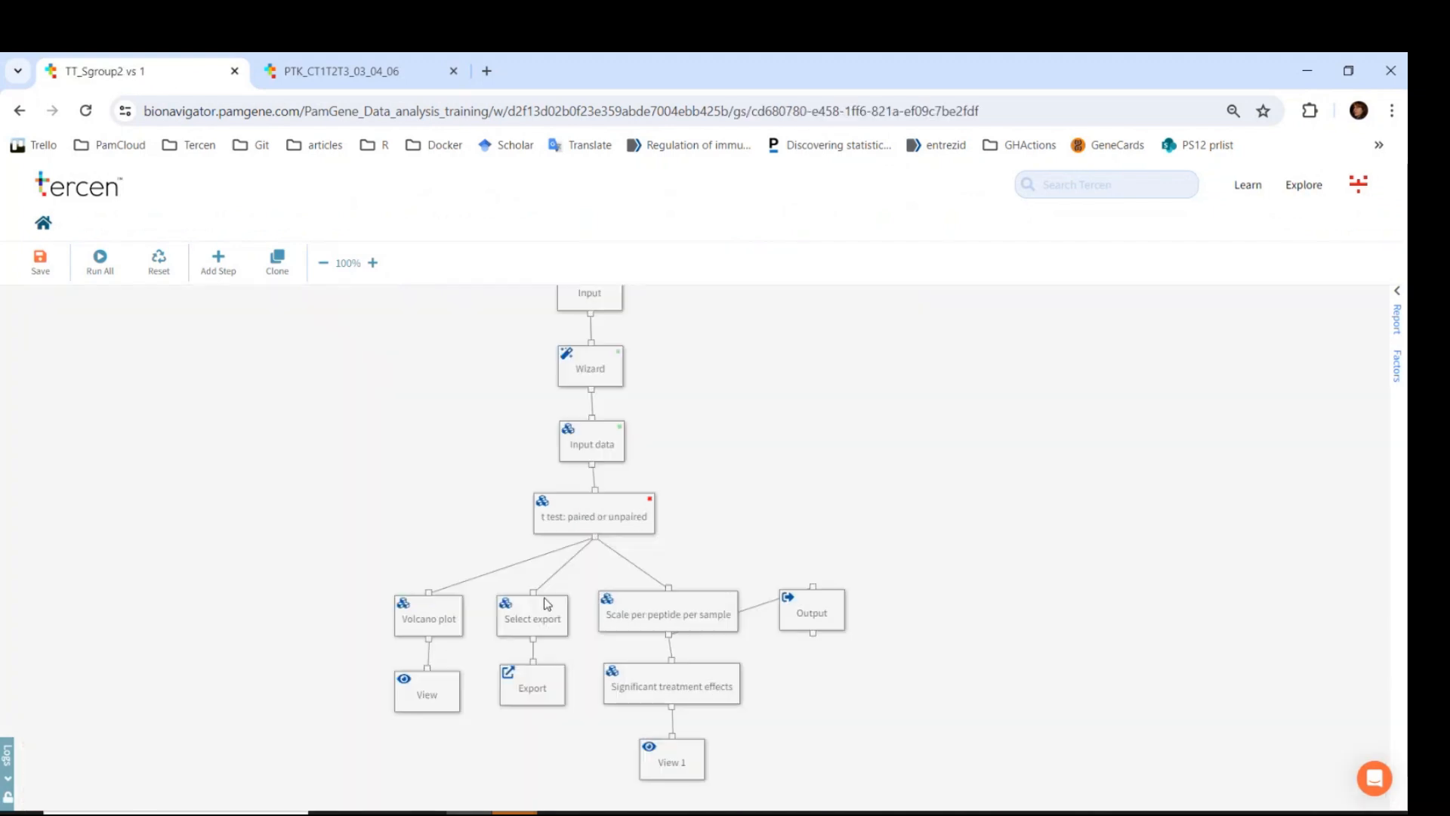
left_click(628, 534)
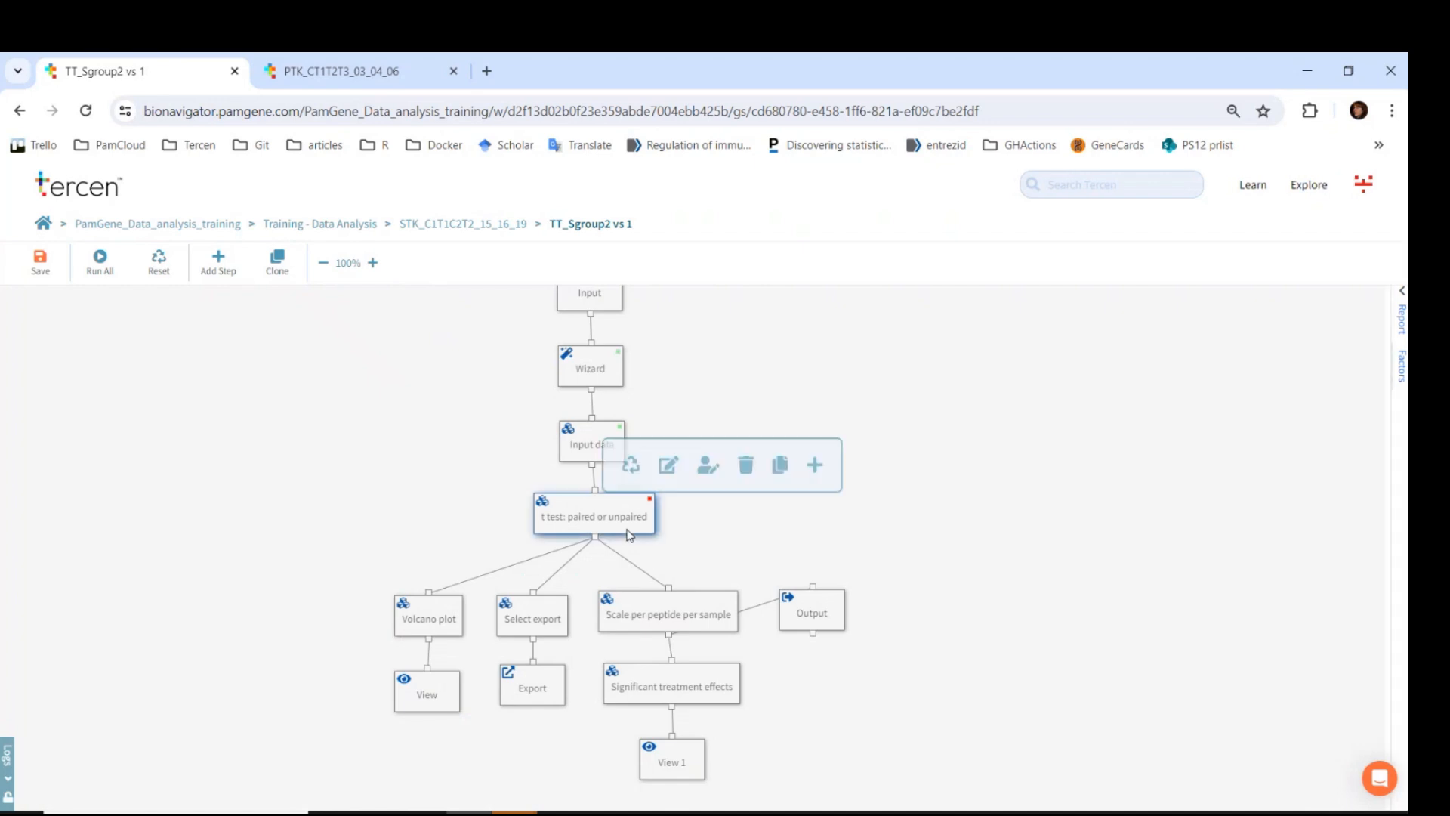
double_click(579, 520)
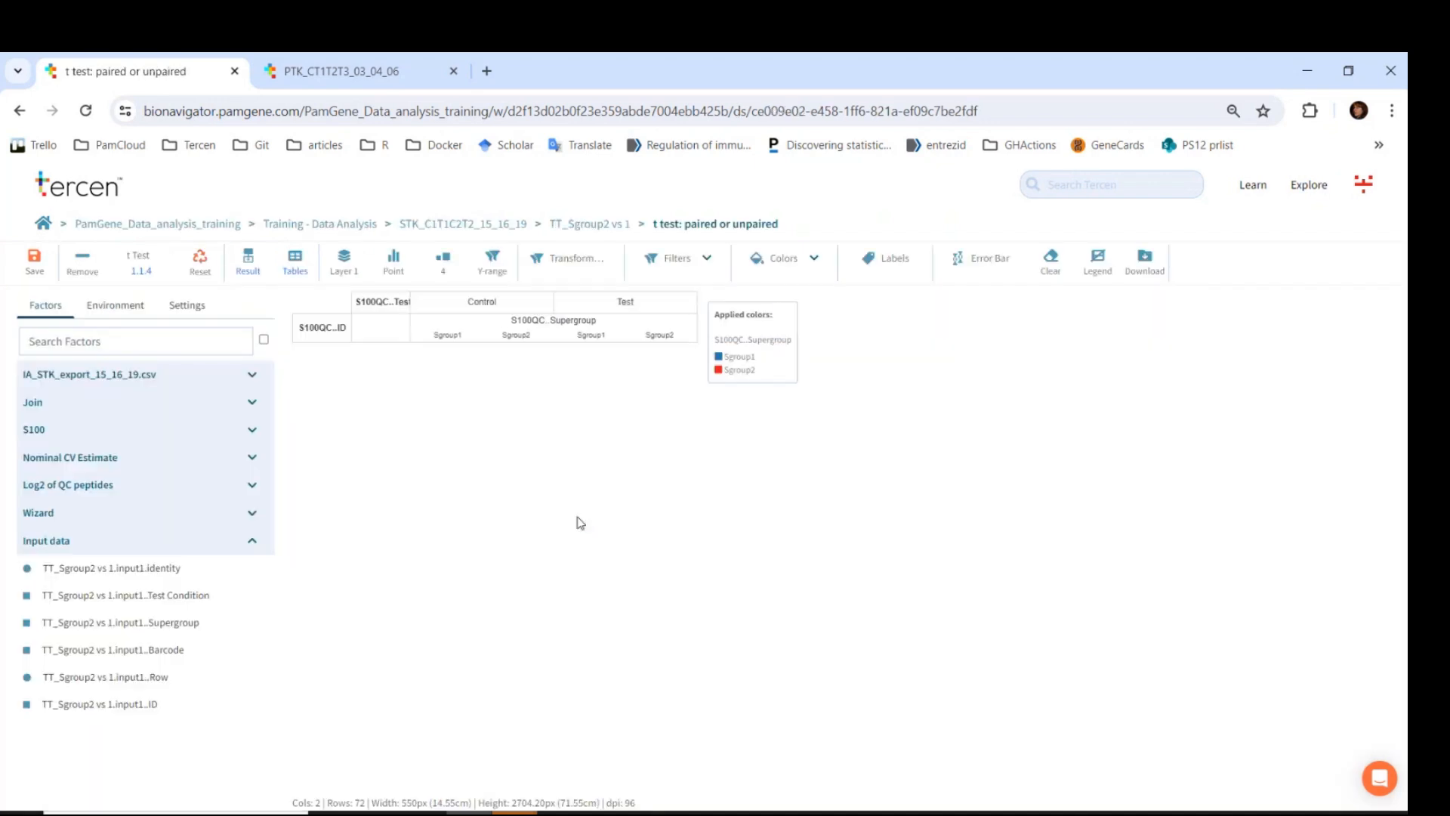
left_click(208, 268)
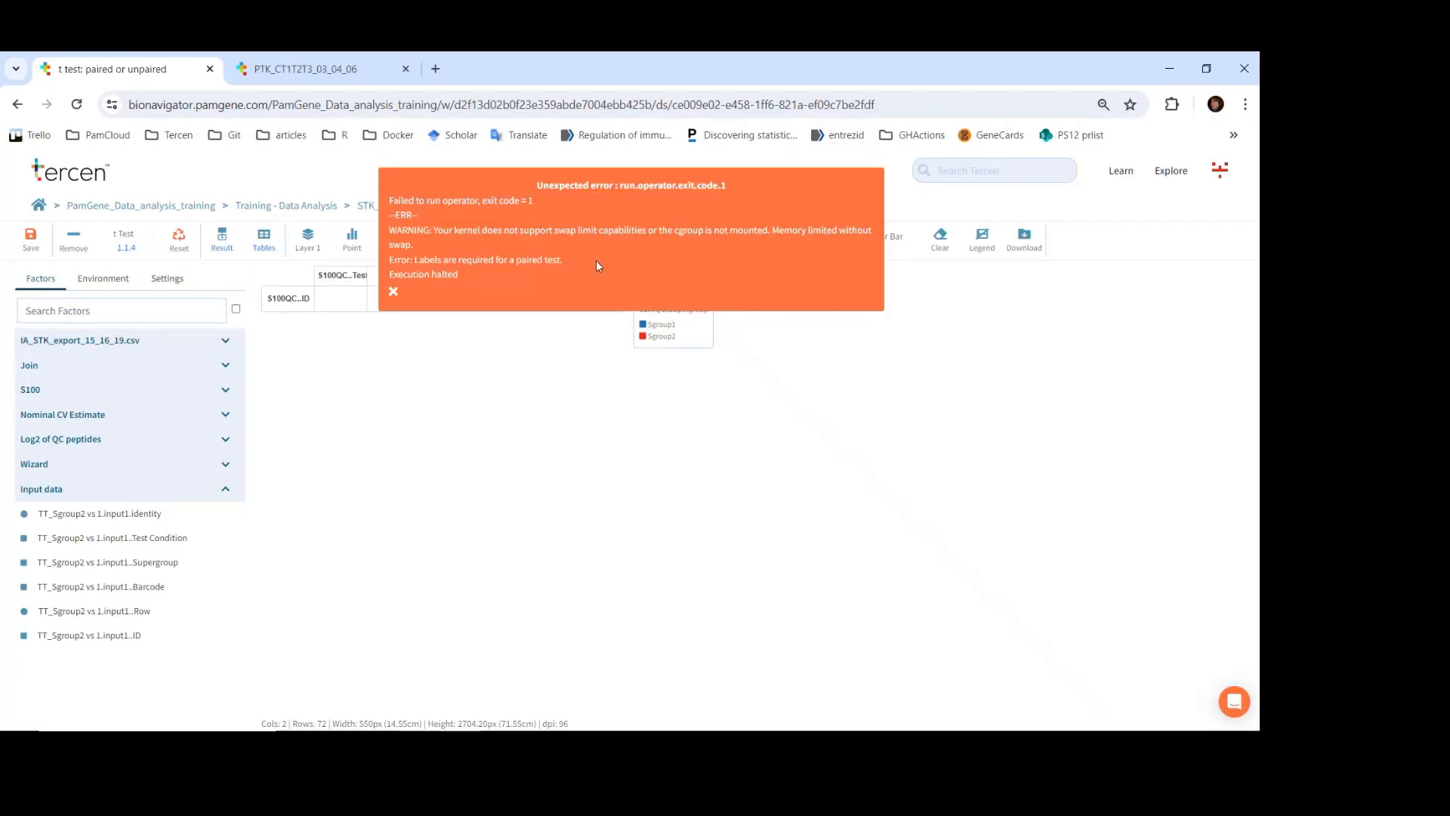
left_click_drag(564, 260, 384, 264)
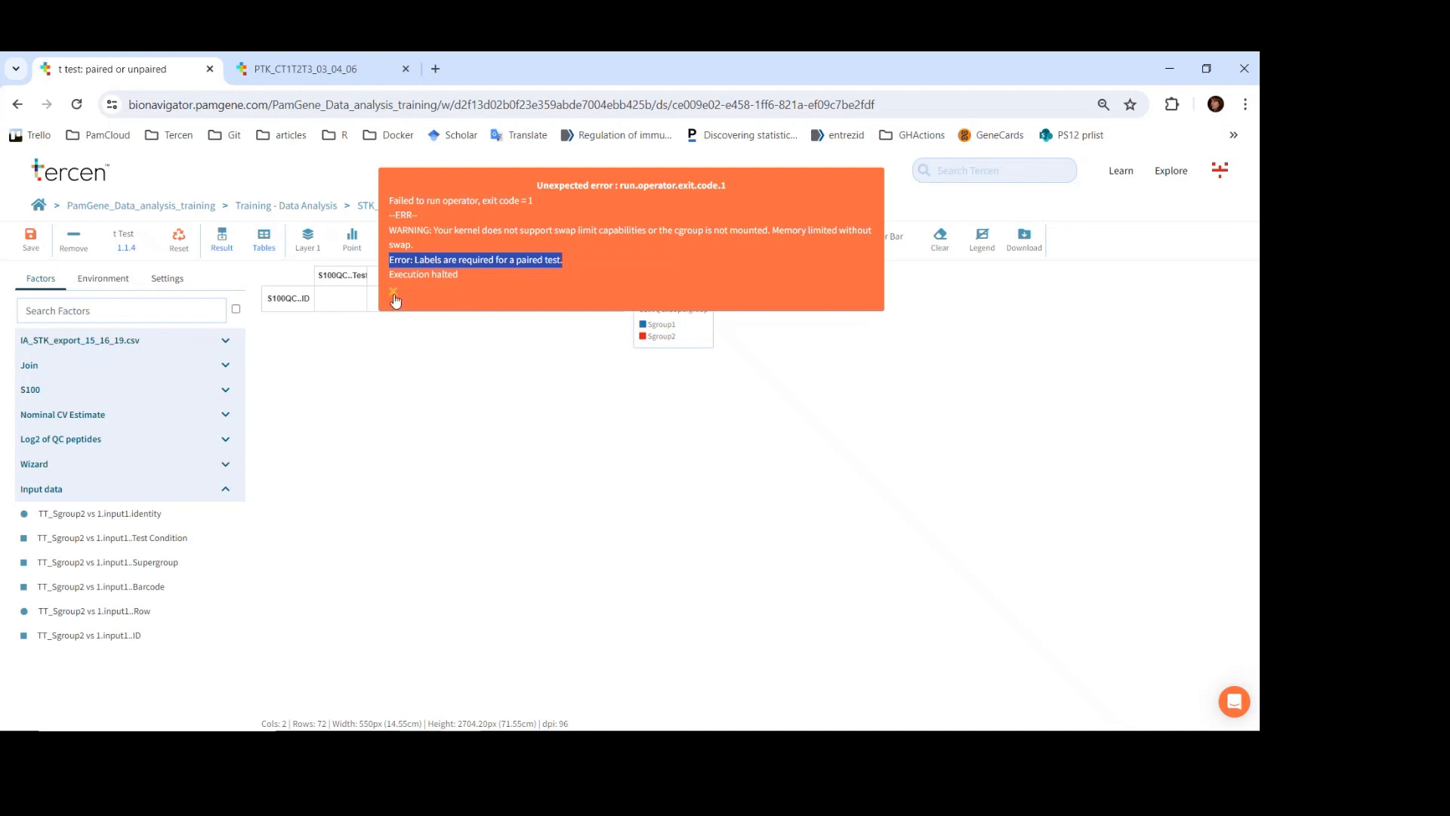
left_click(393, 292)
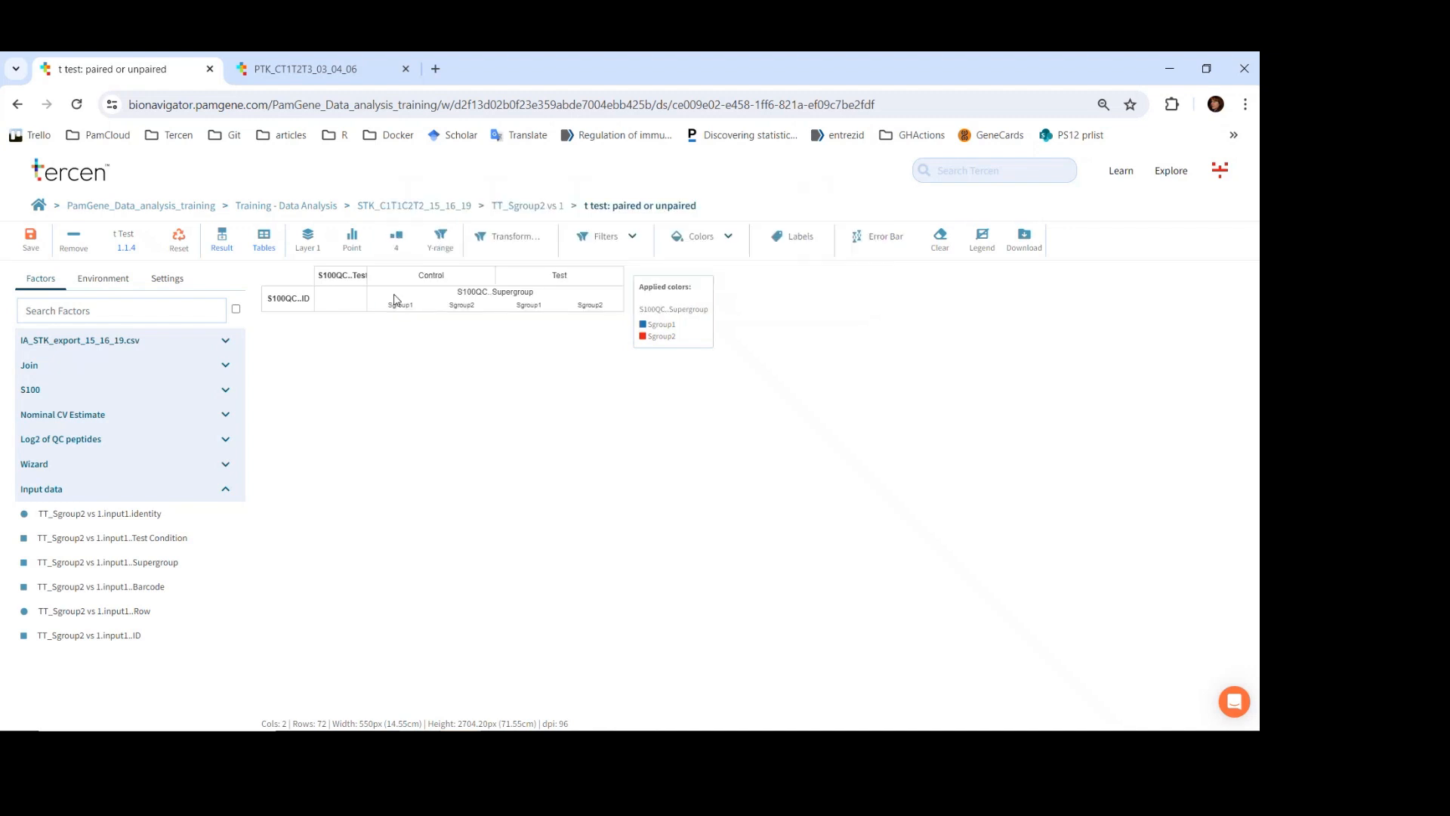
- Reset the t test, set its paired option to false and run it again
left_click(188, 253)
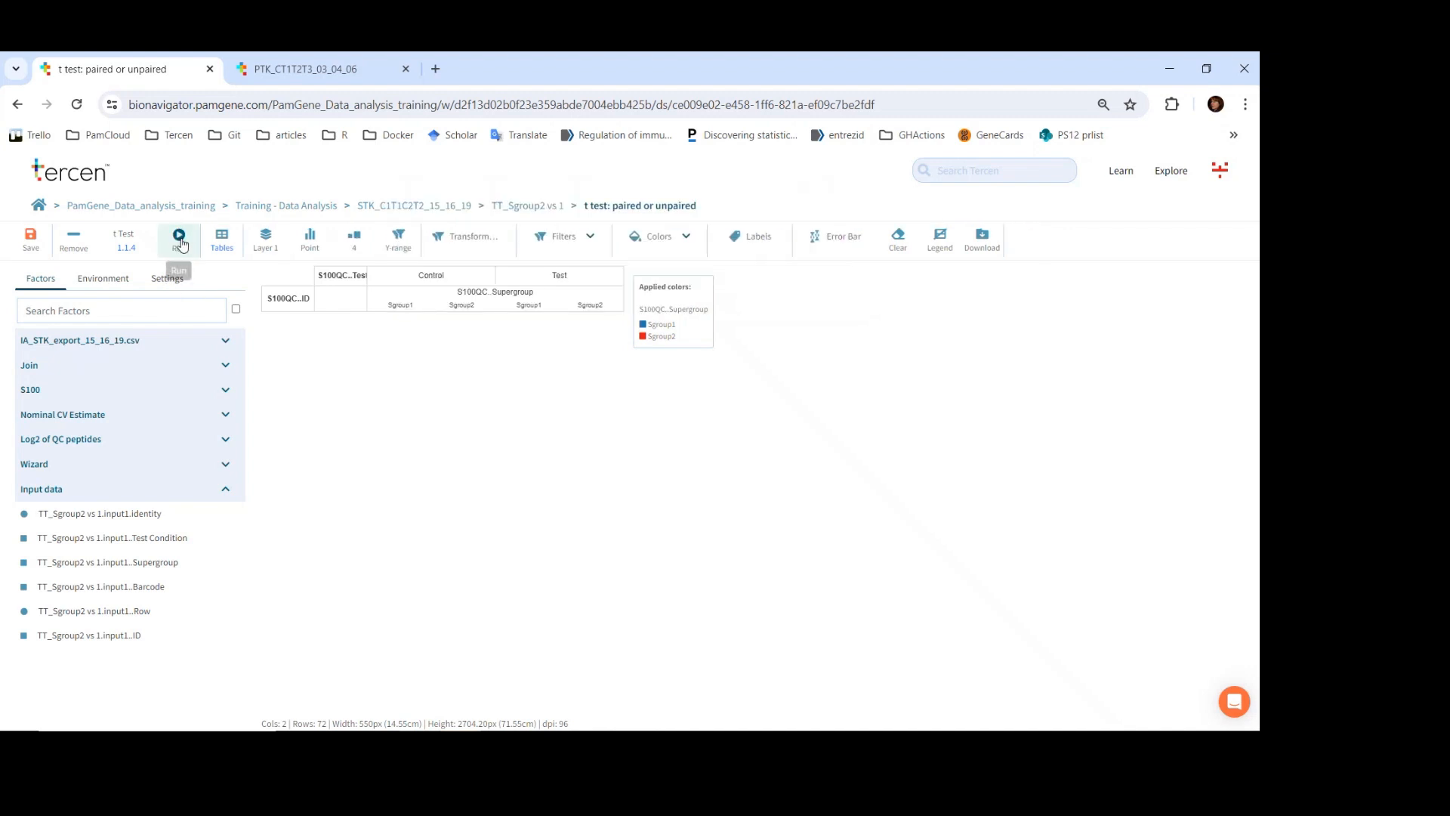
left_click(167, 278)
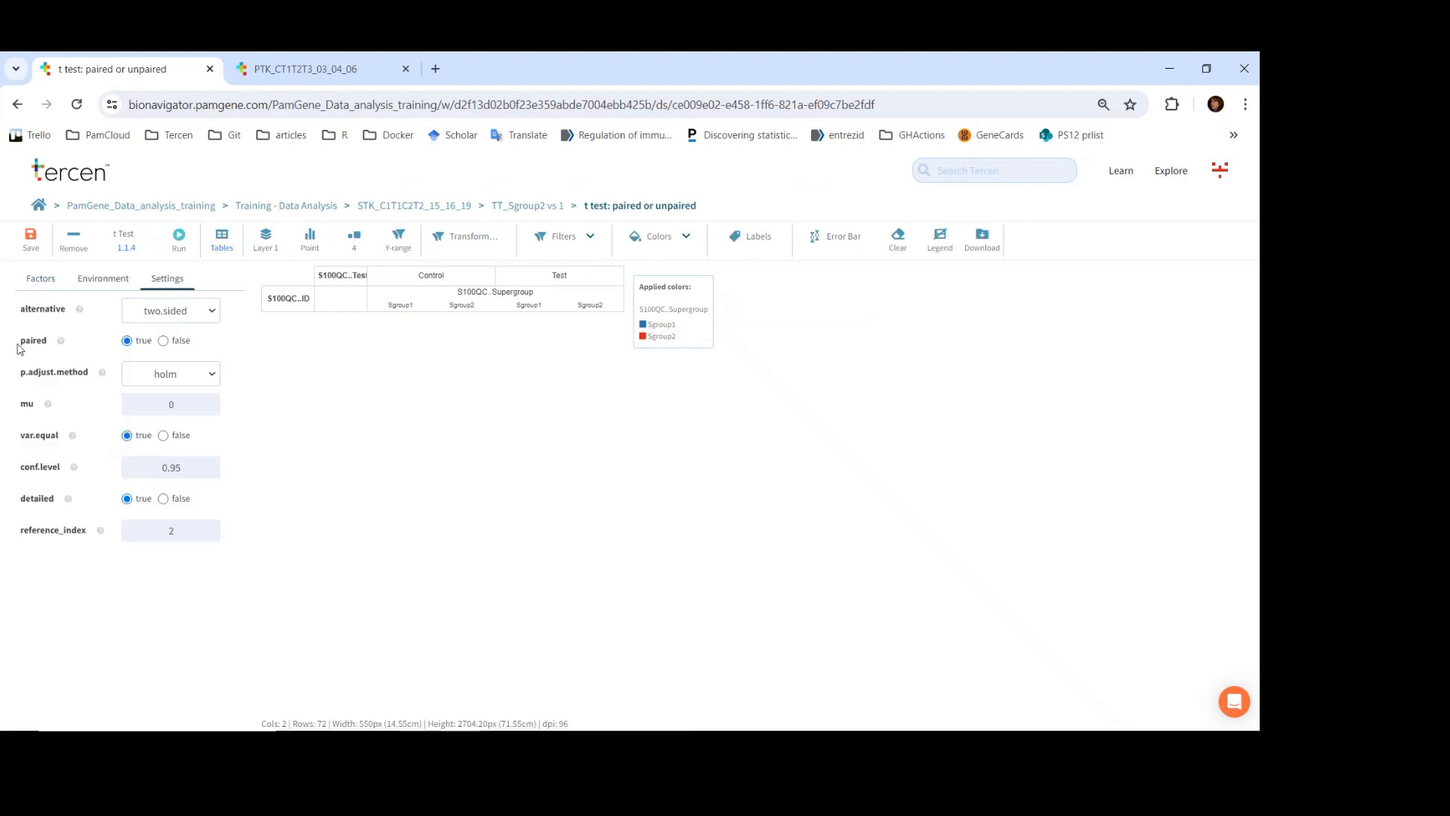
left_click(164, 341)
left_click(179, 239)
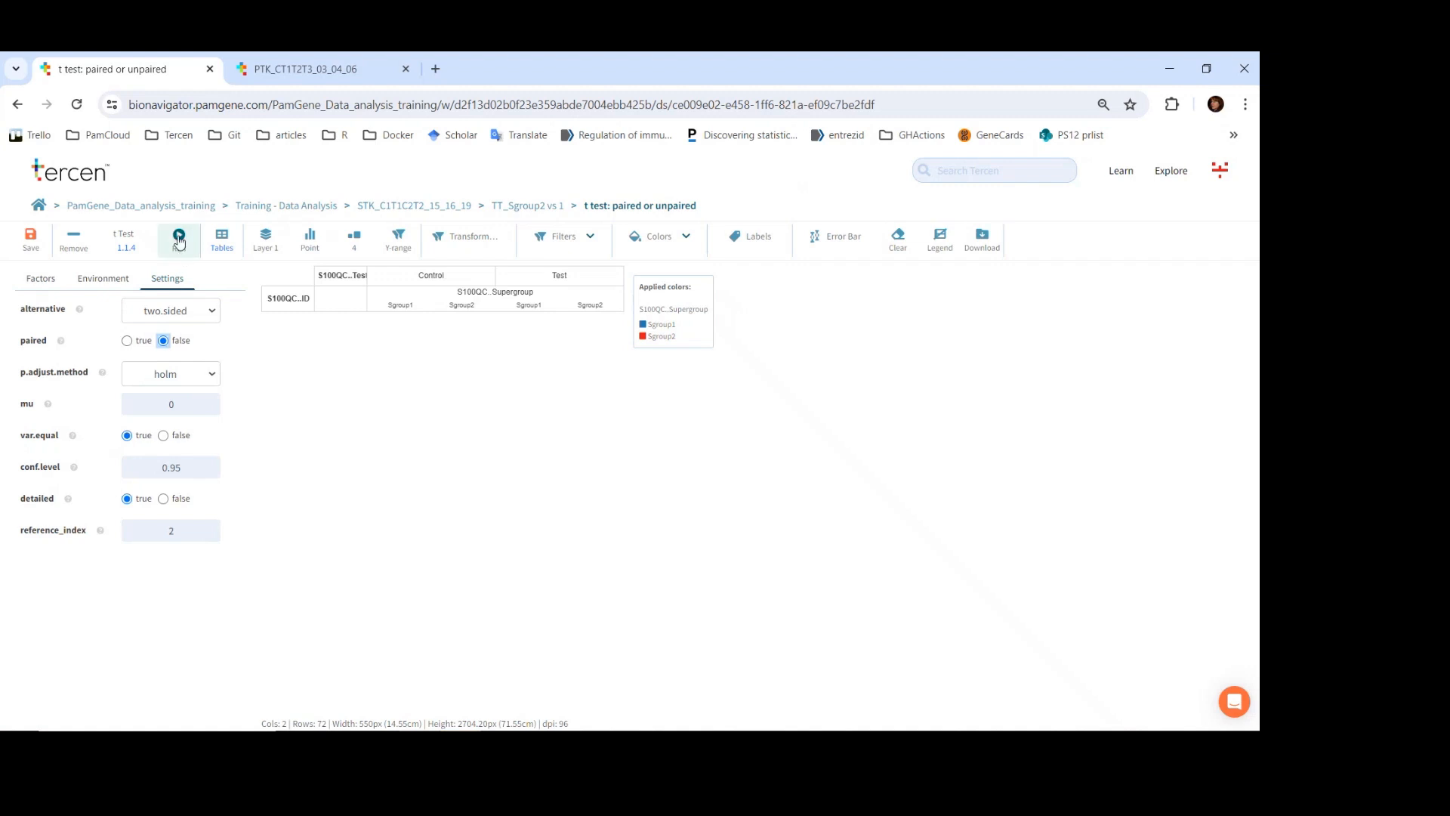
- Return to TT_Sgroup2 vs 1, run the volcano plot View, Export and View 1 steps below the t test, and select Output
left_click(551, 207)
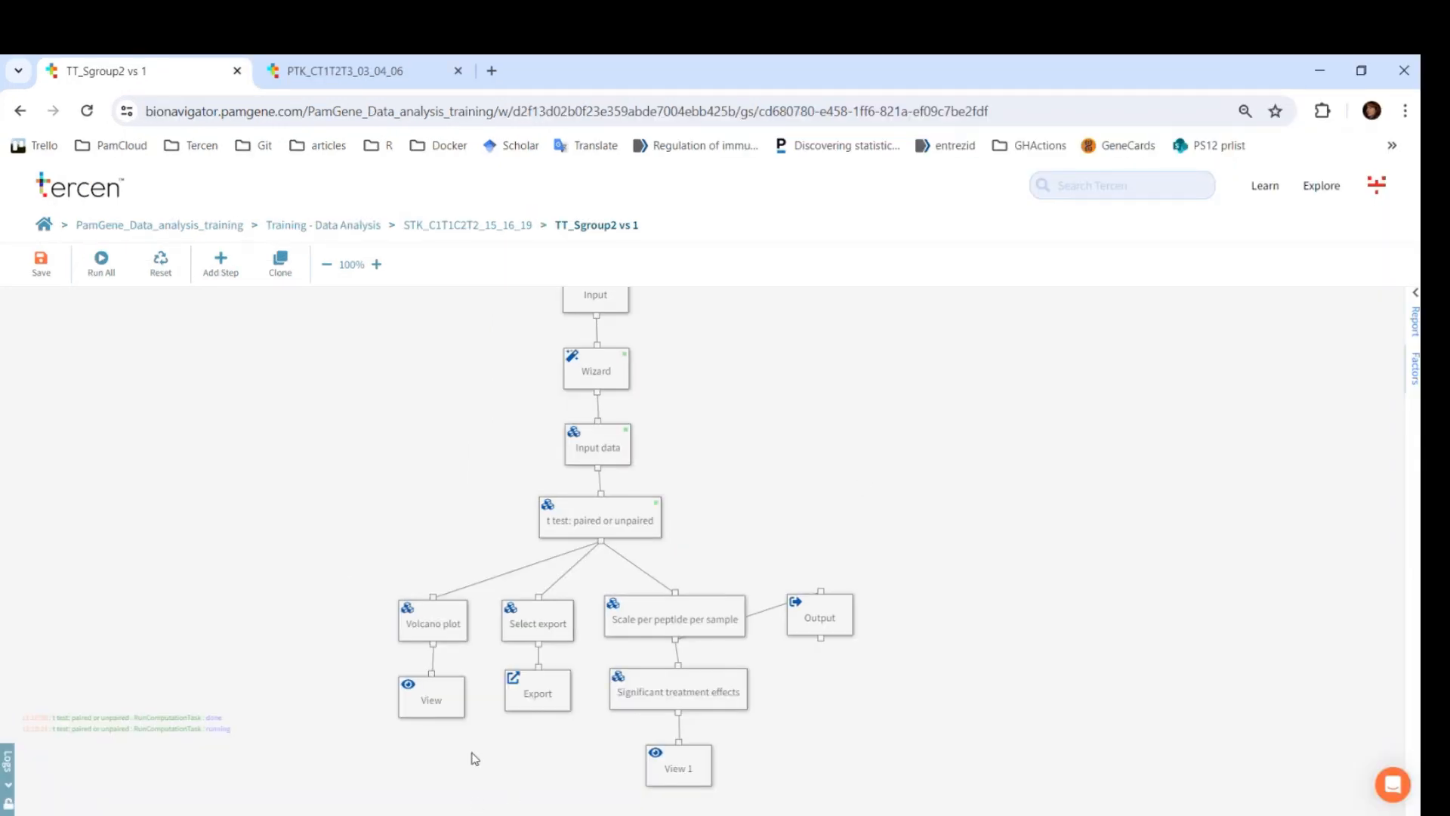
left_click(453, 695)
left_click(466, 648)
left_click(538, 691)
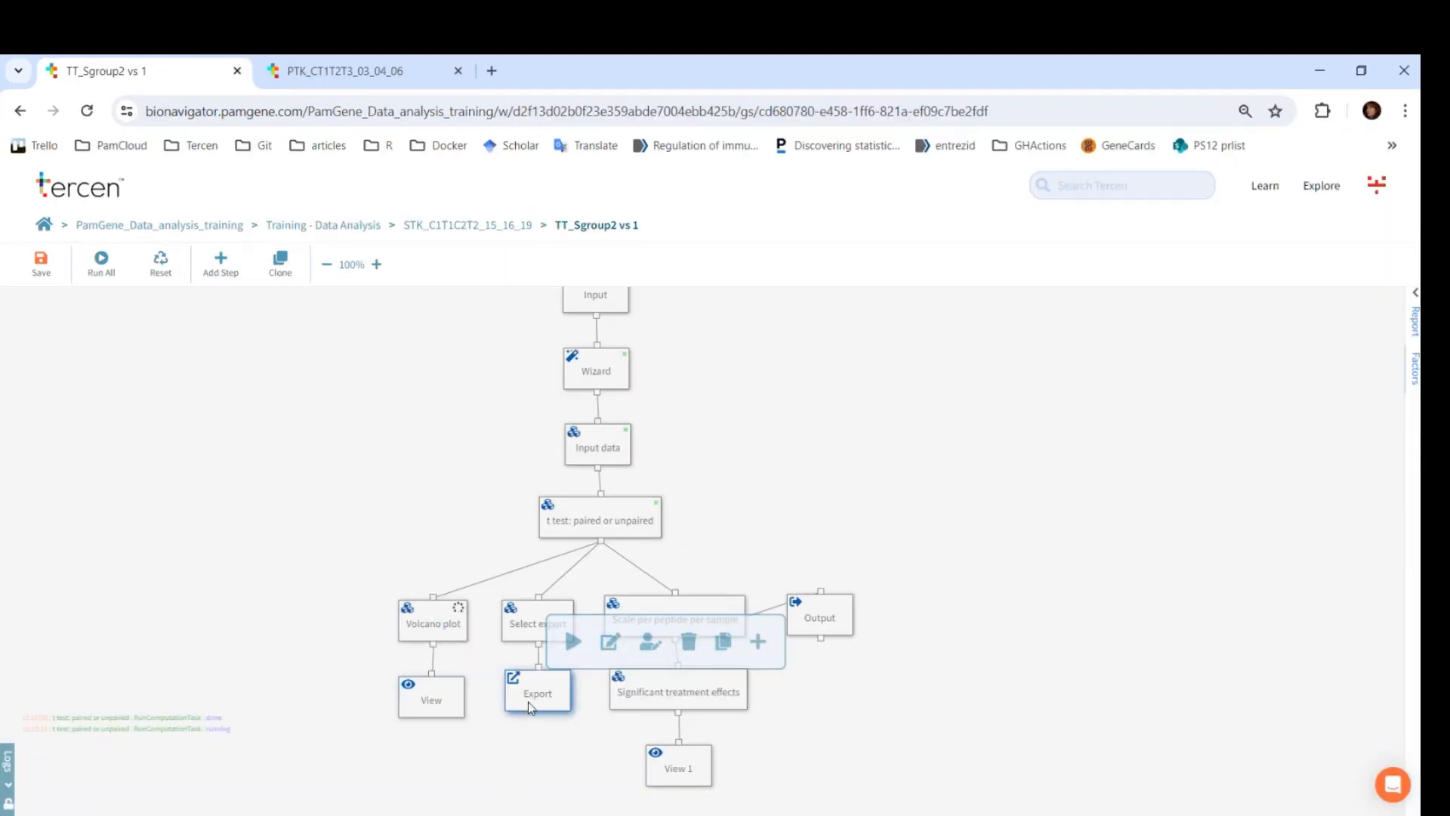
left_click(572, 641)
left_click(665, 759)
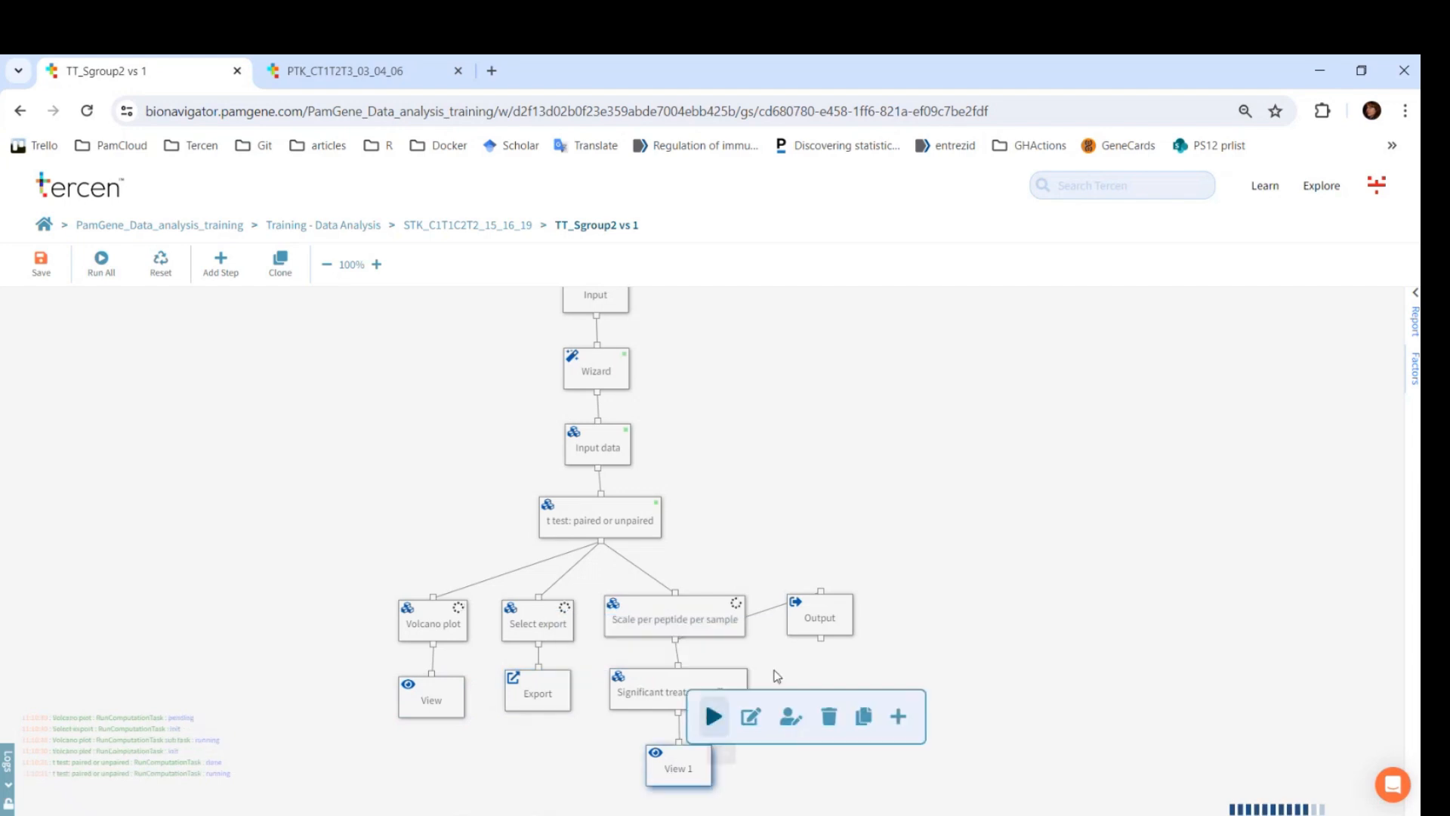
left_click(823, 612)
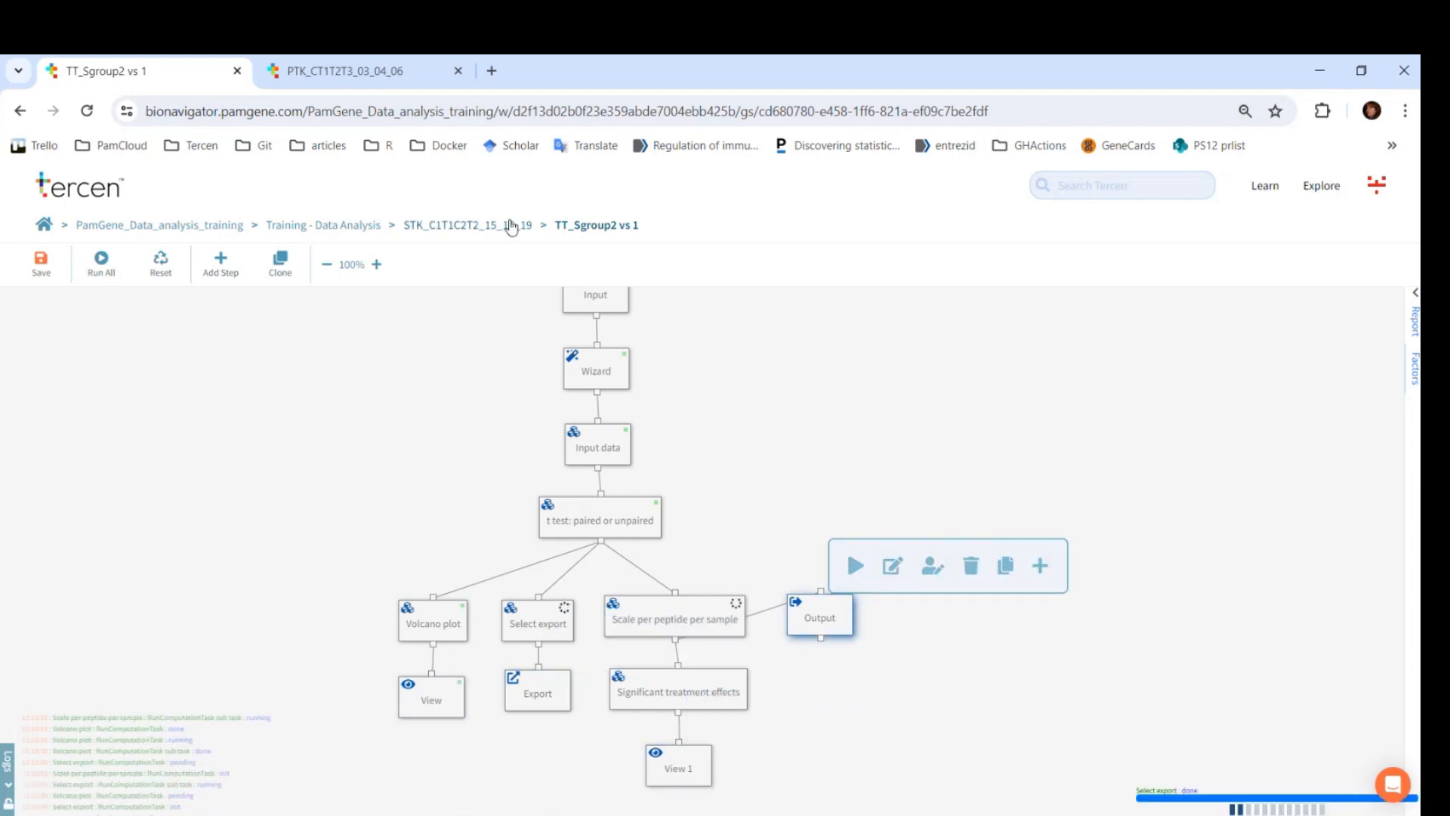
- Return to the STK_C1T1C2T2_15_16_19 workflow and bring up the list of available views for the TT_T vs C step
left_click(509, 225)
left_click(288, 614)
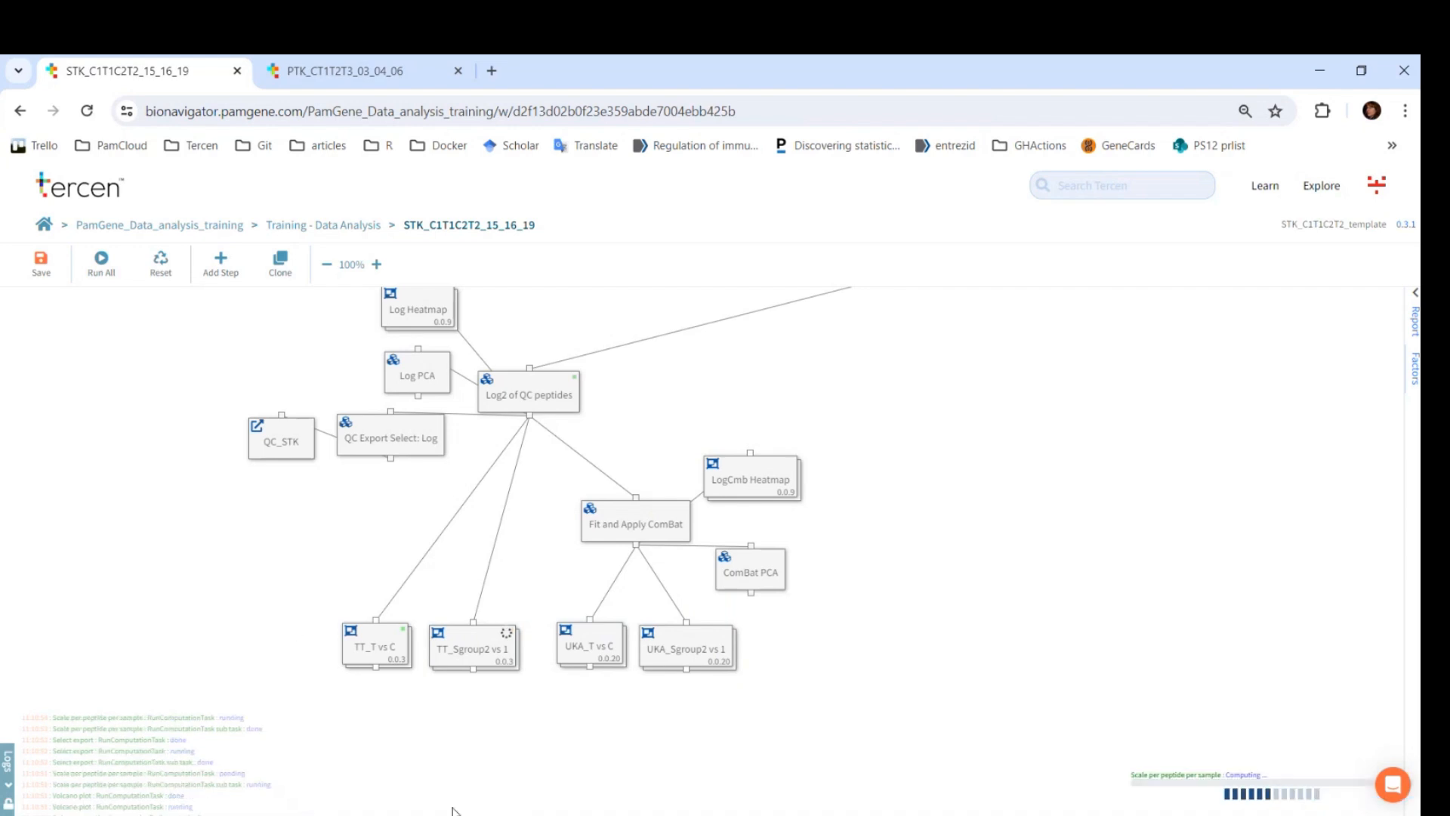
left_click(381, 654)
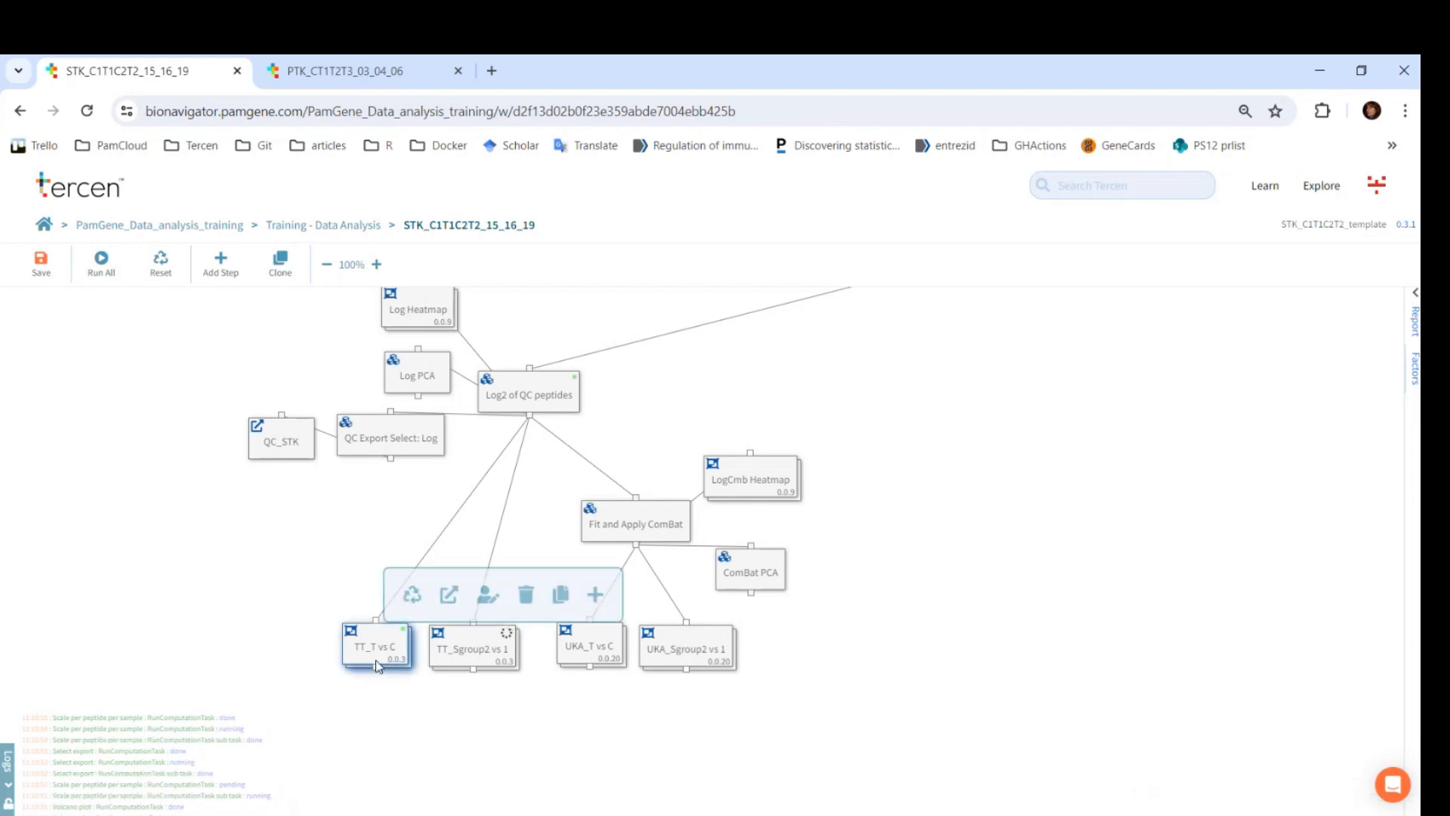
double_click(369, 652)
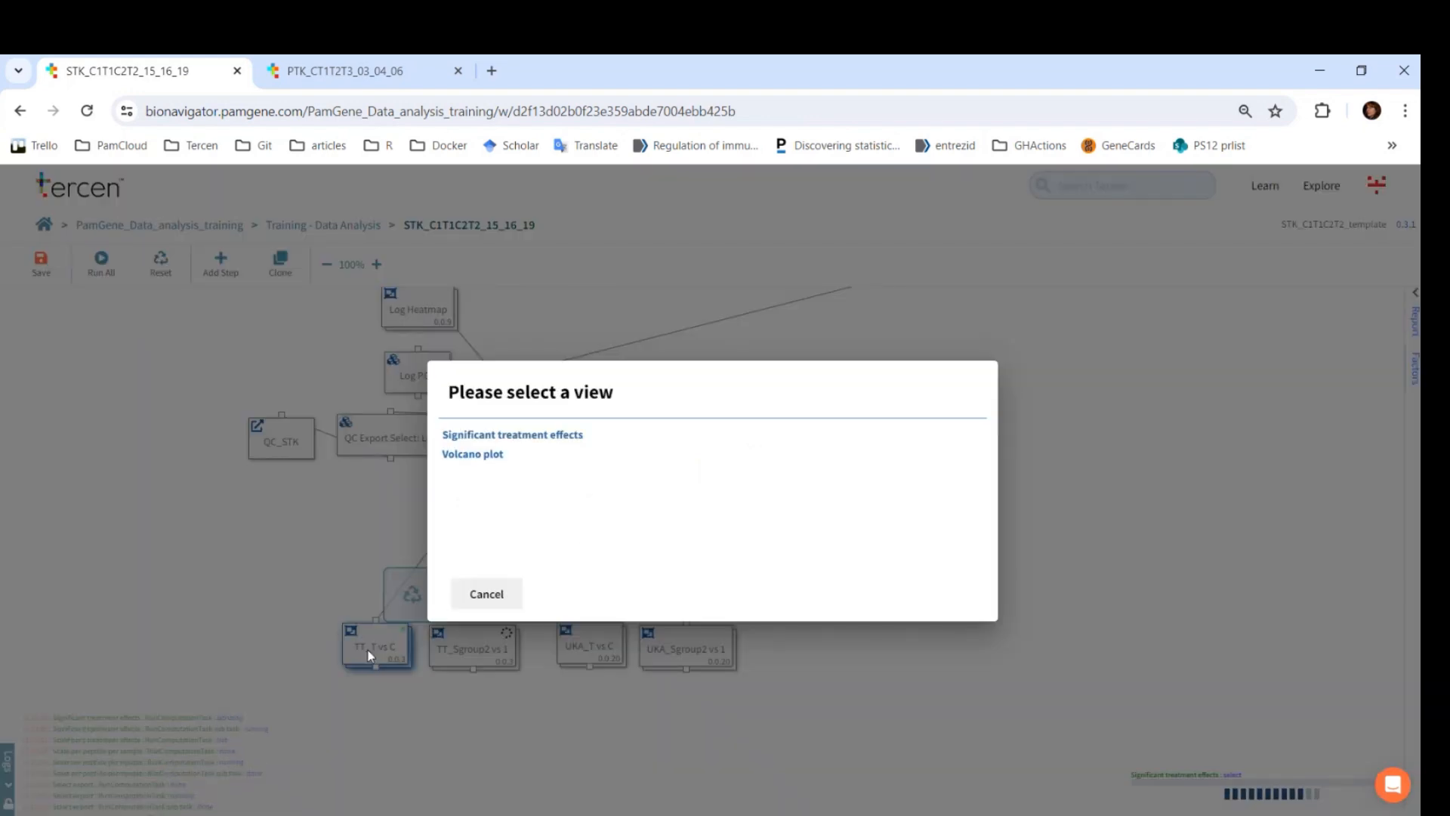
left_click_drag(531, 463, 403, 455)
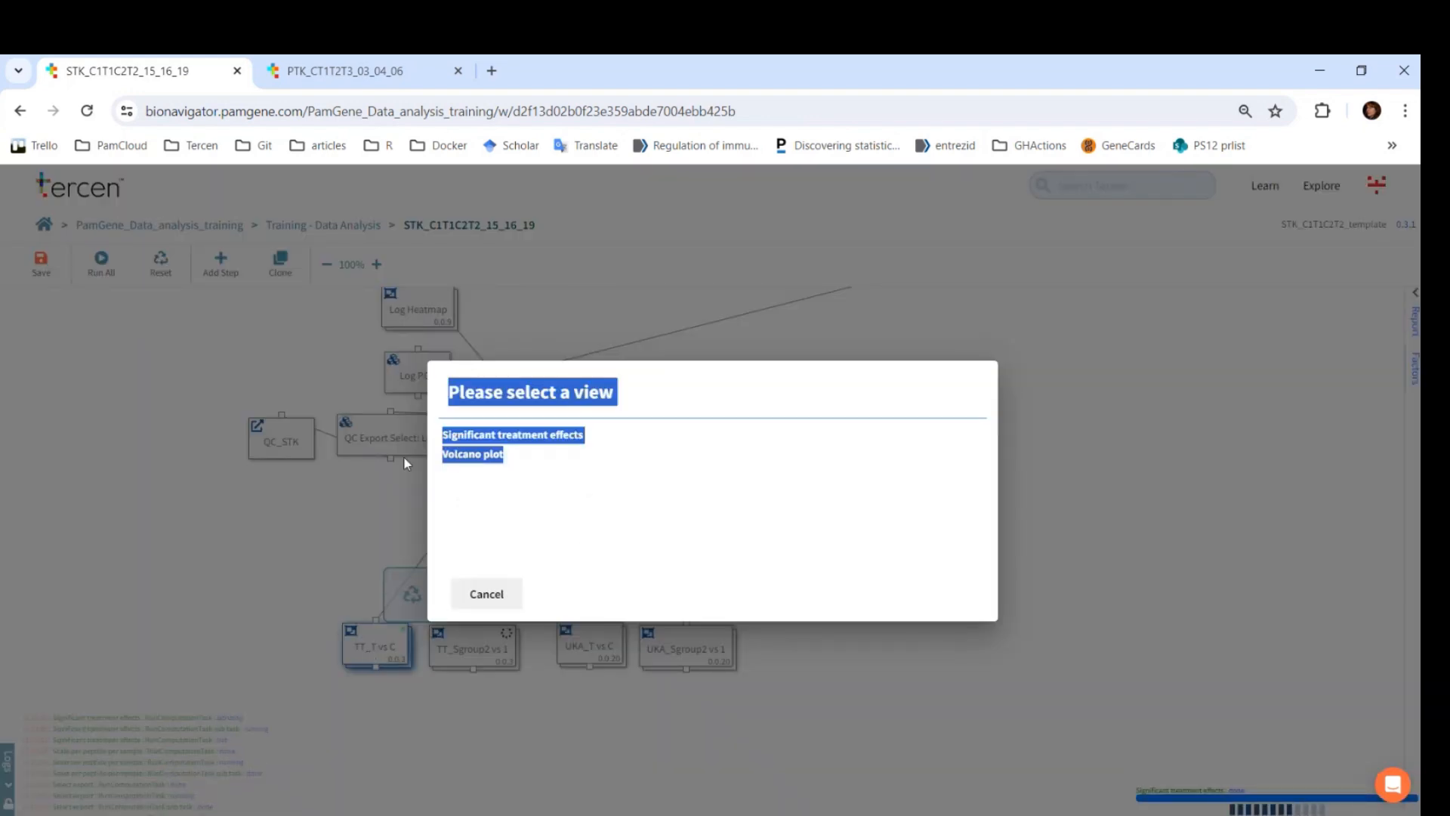
left_click(597, 580)
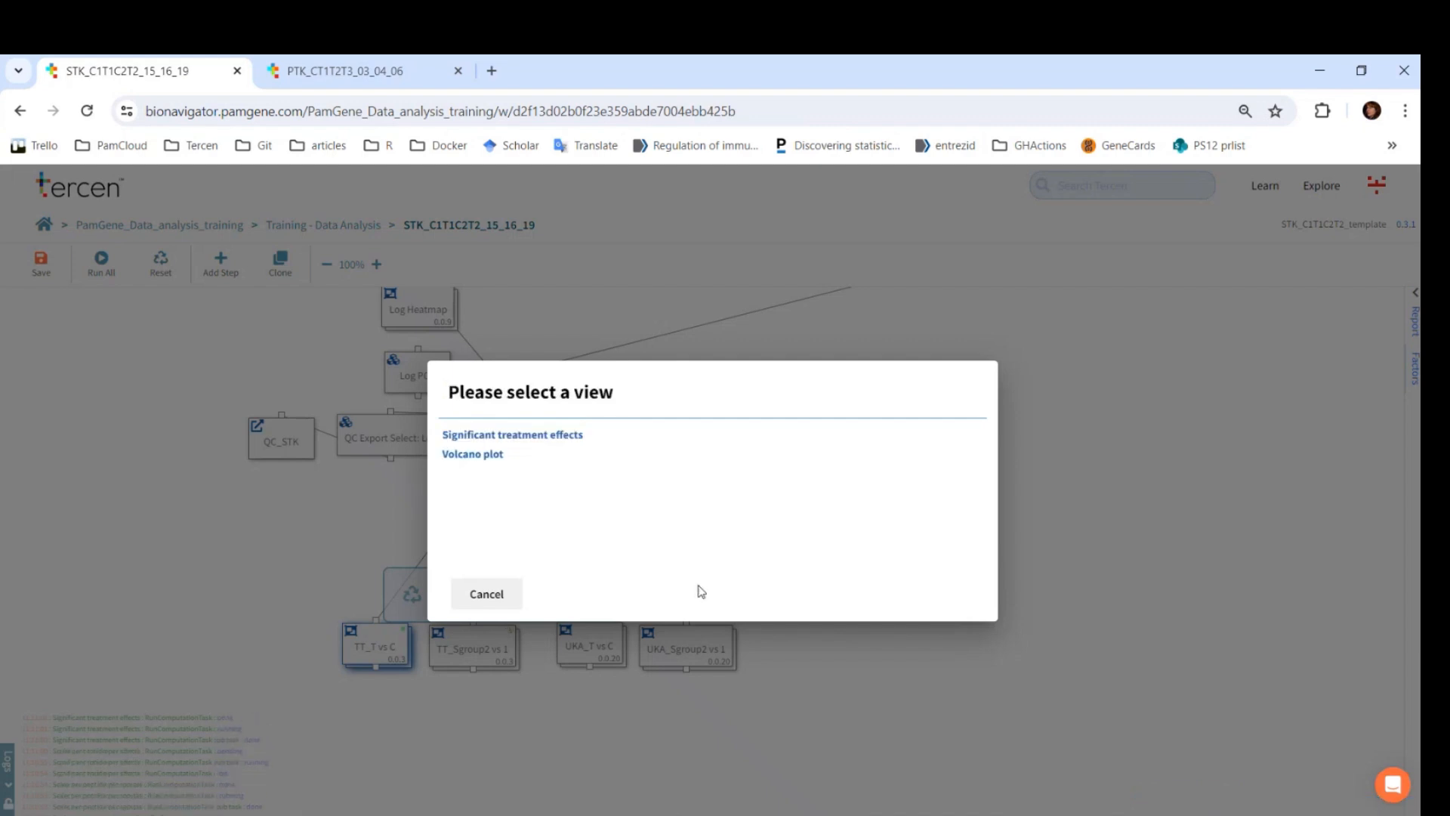
- View the Significant treatment effects heatmap and the Scale per peptide per sample step of TT_T vs C, and return to the STK workflow
left_click(572, 439)
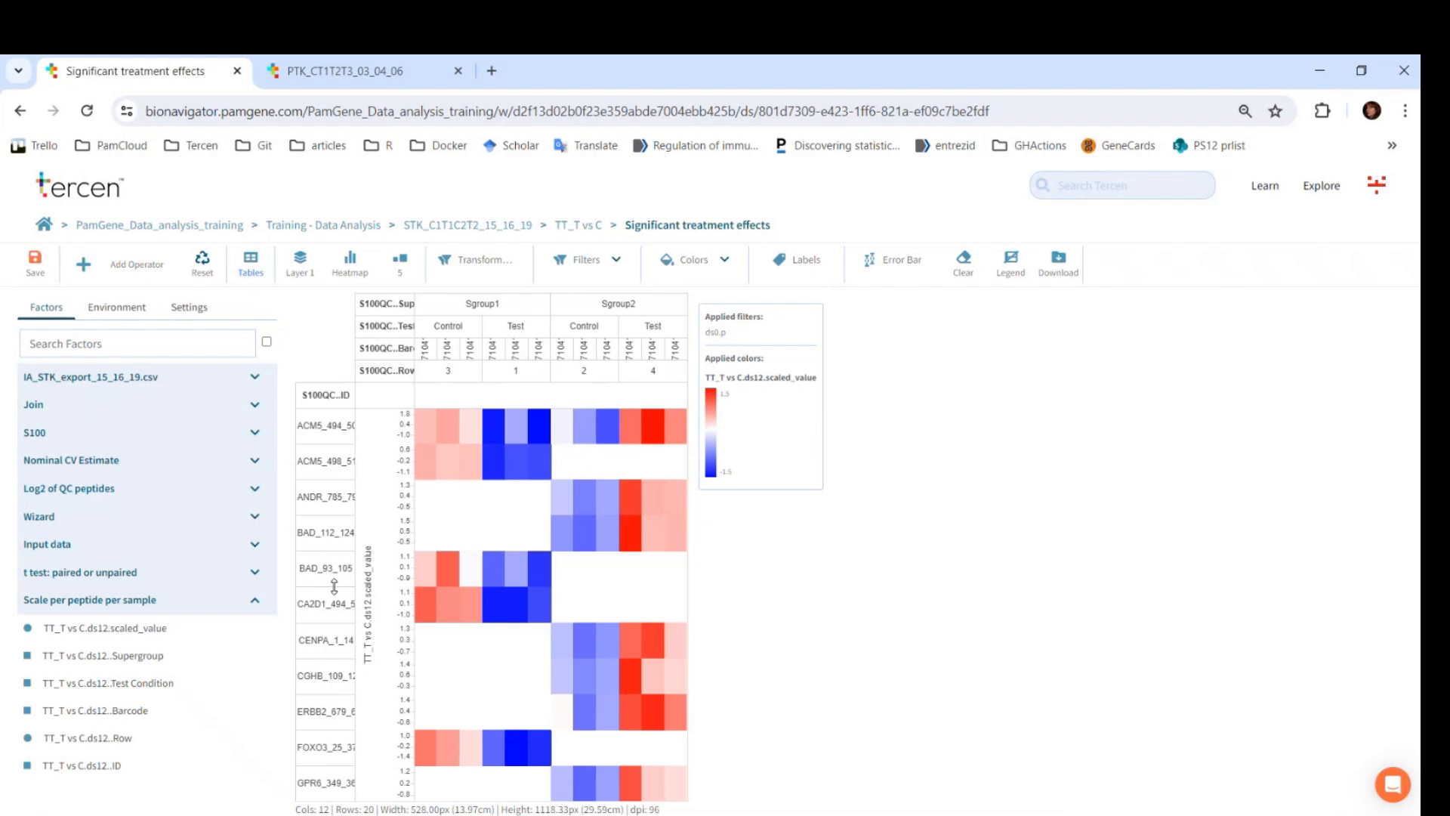
left_click(595, 228)
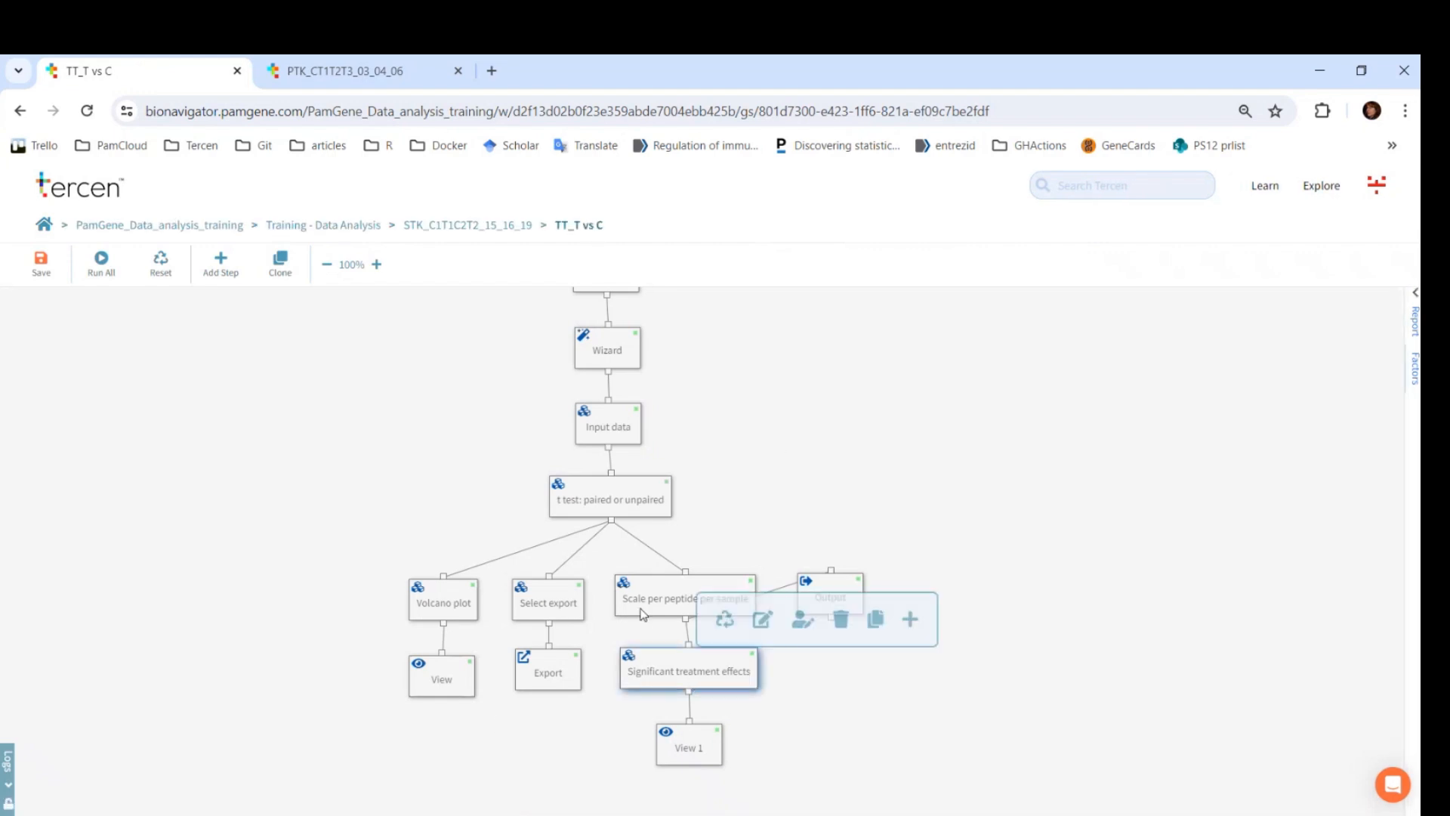
double_click(631, 600)
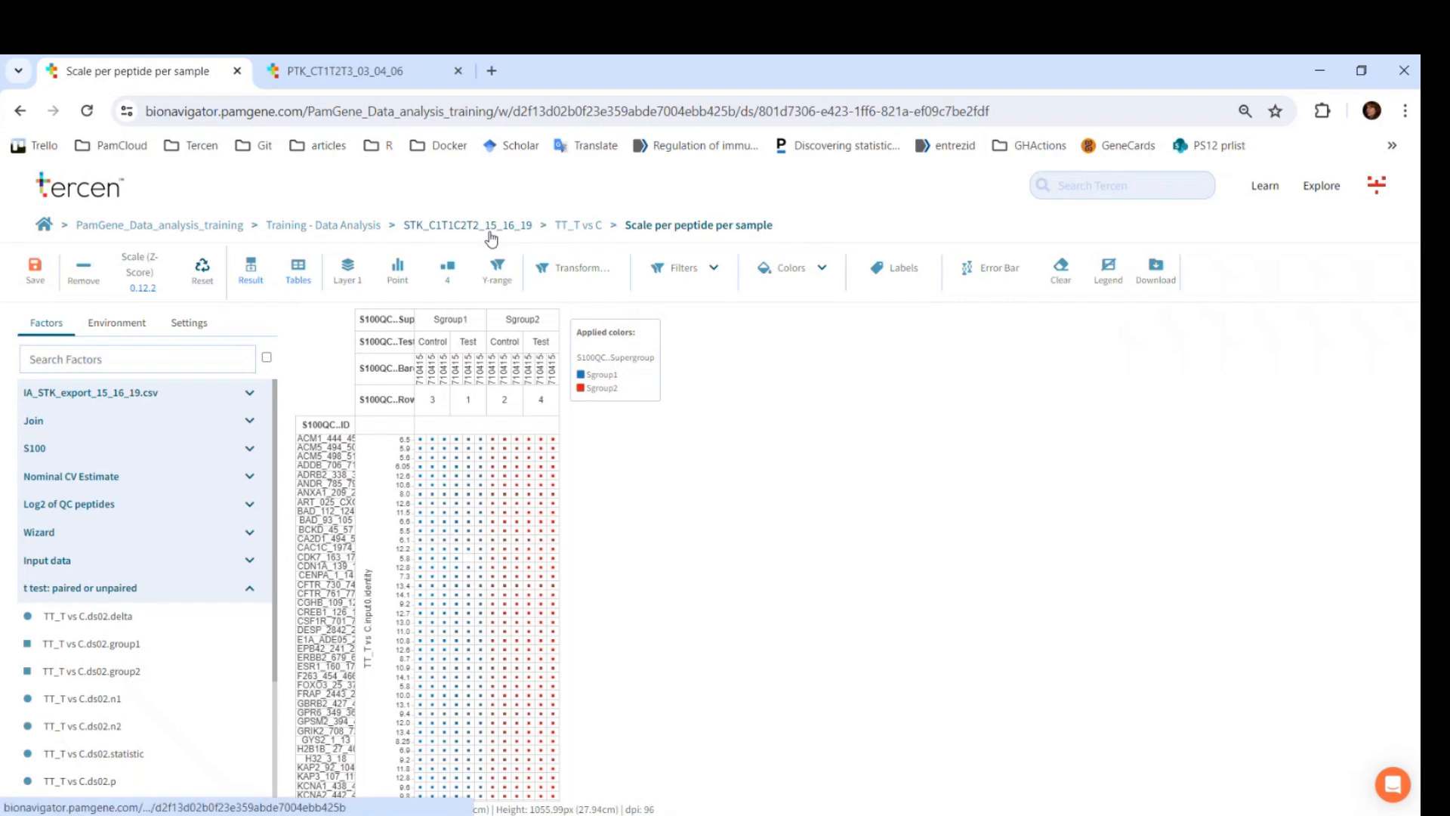
left_click(491, 228)
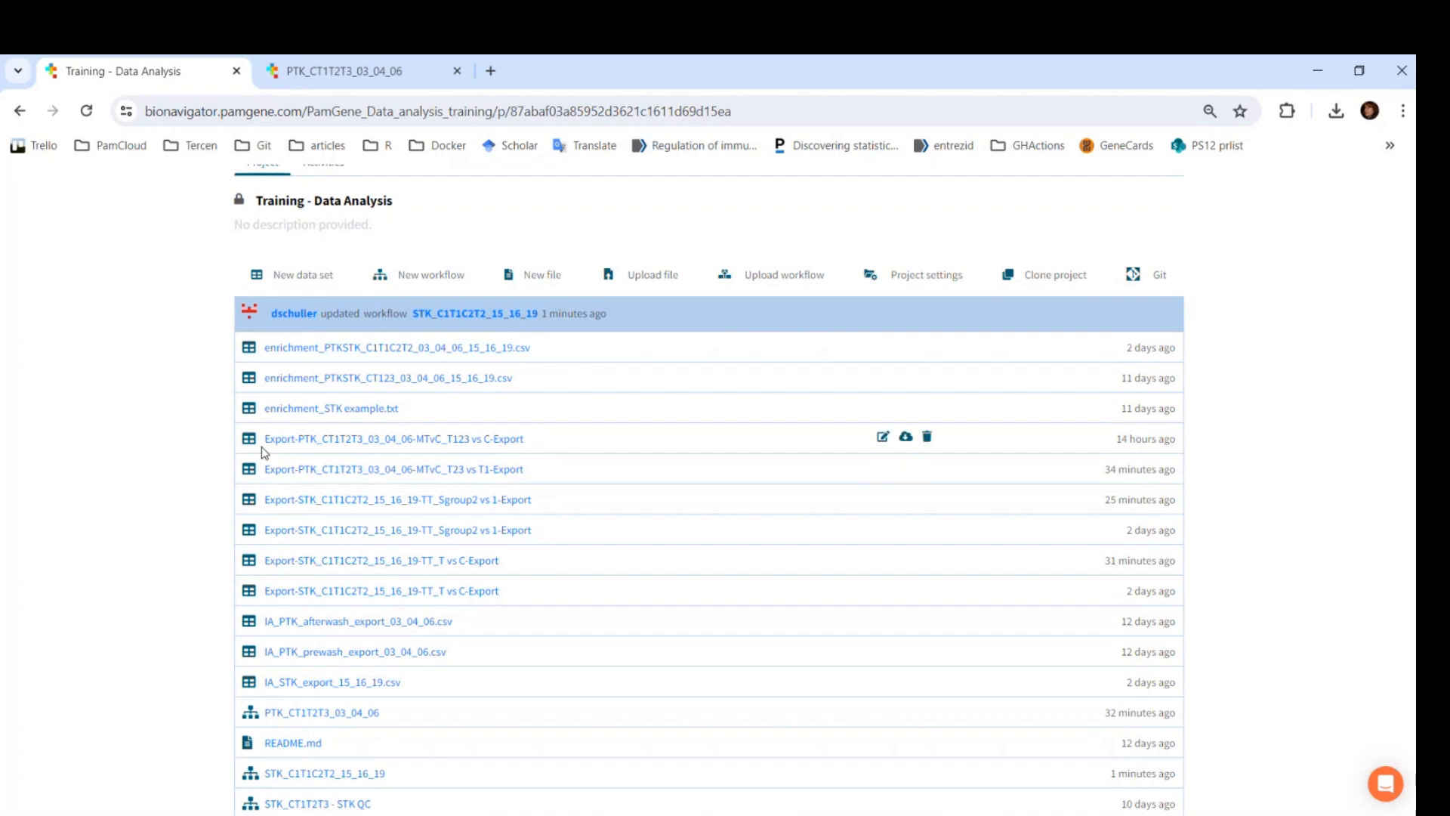
- Inspect the Export-PTK_CT1T2T3_03_04_06-MTvC_T123 vs C-Export table from row 10, focusing on the pvalue.treatment and LogFC entries, and return to the project
left_click_drag(261, 447, 528, 453)
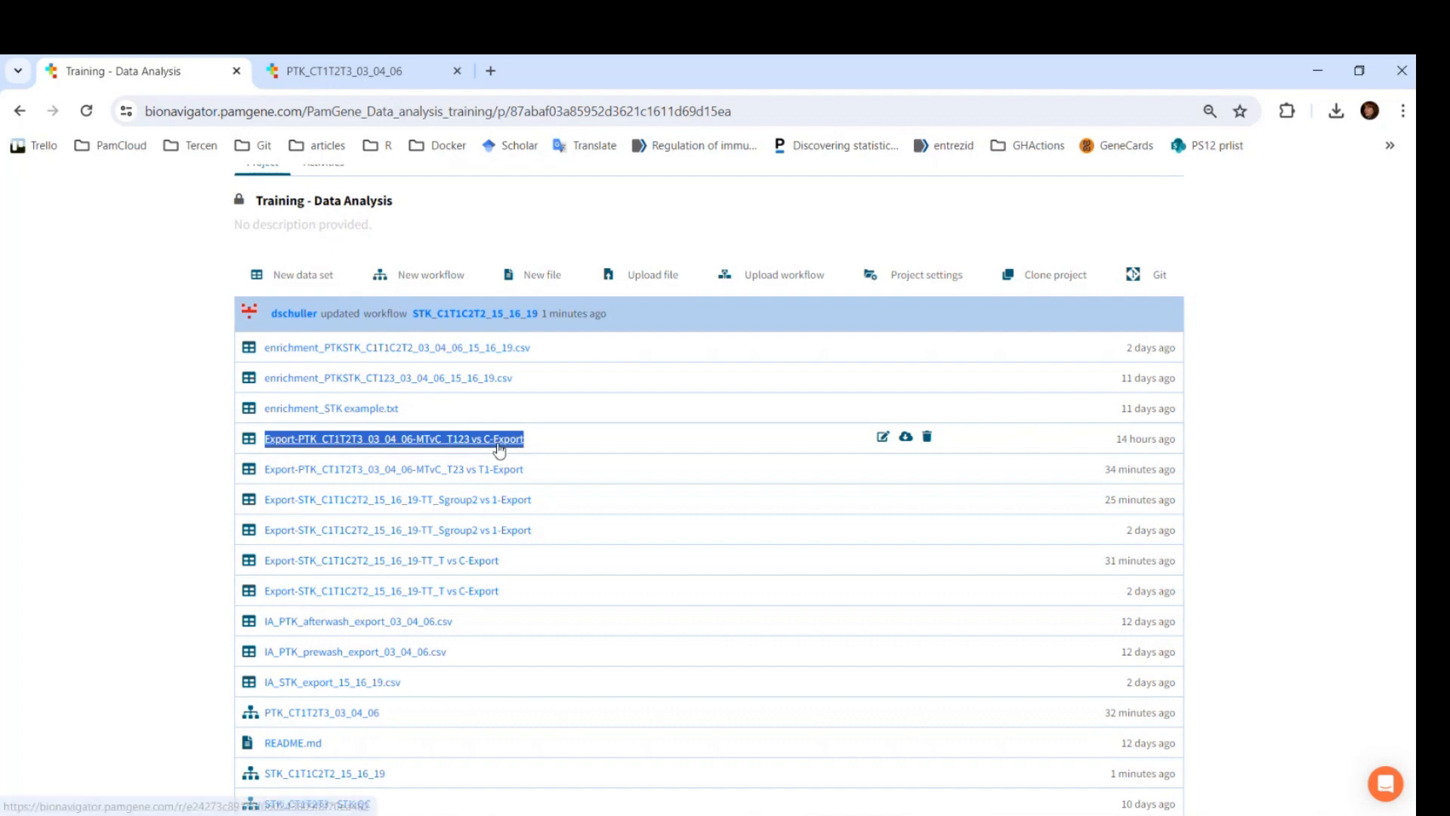
left_click(500, 447)
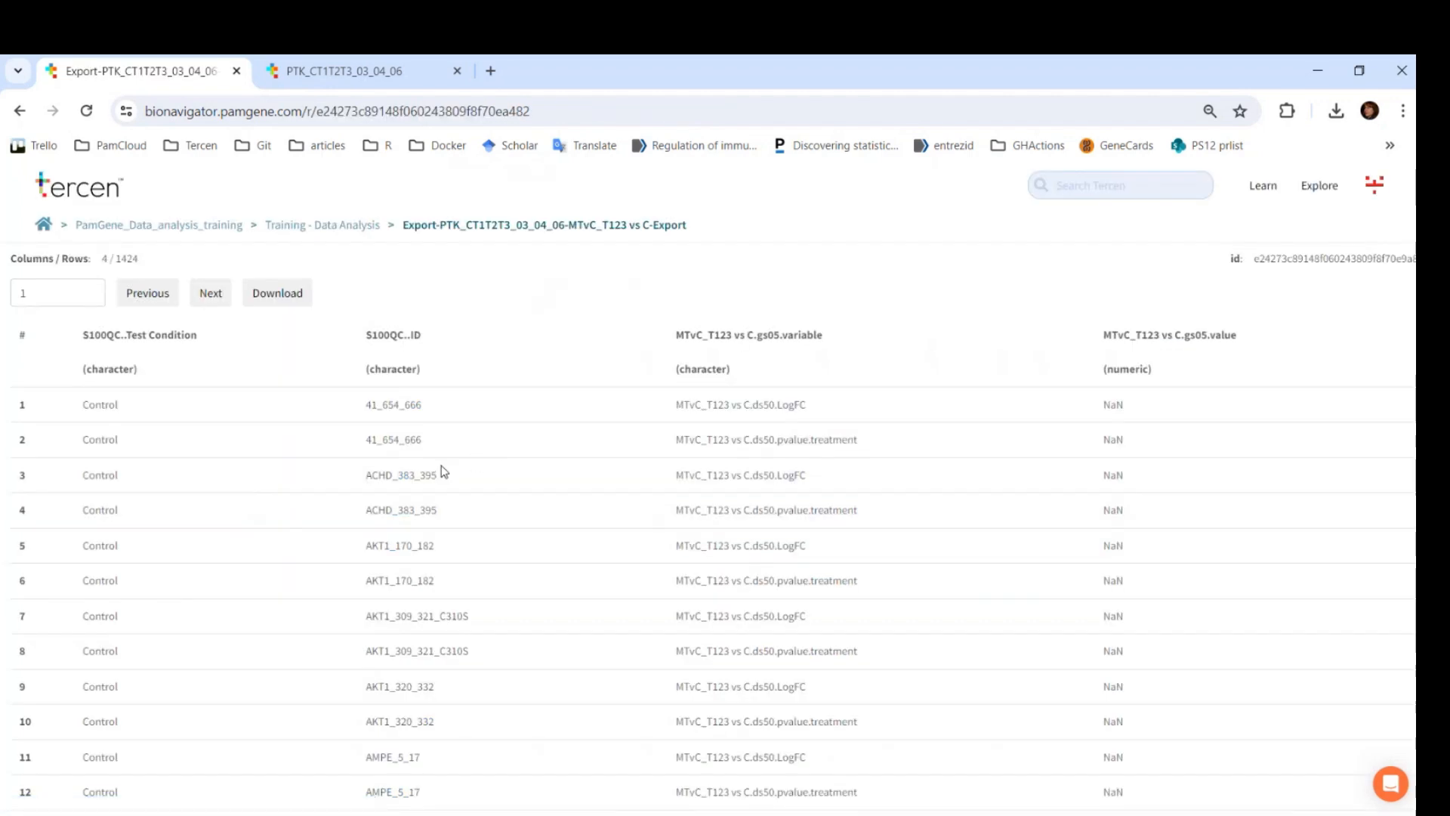
left_click(81, 302)
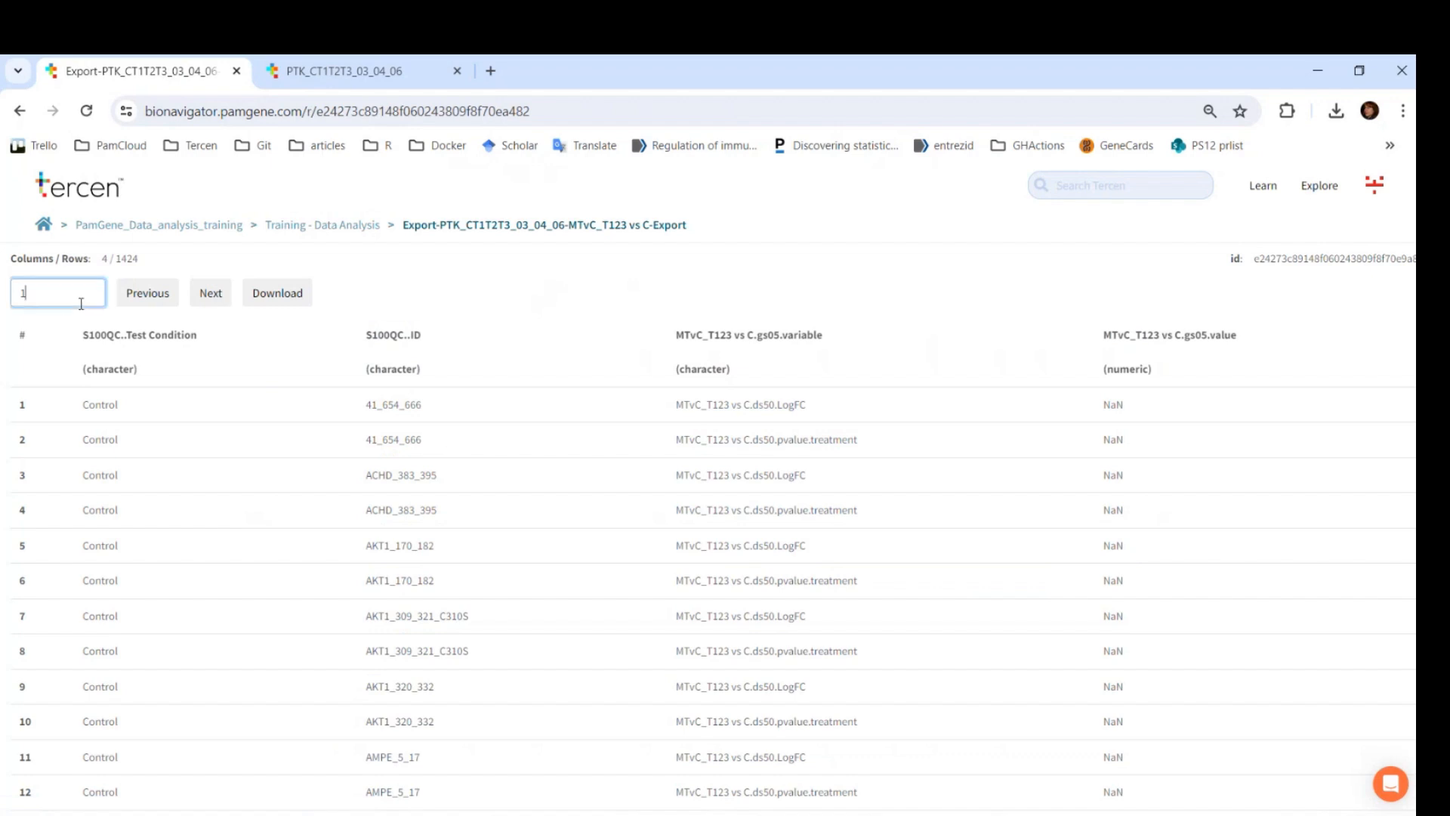
type("0")
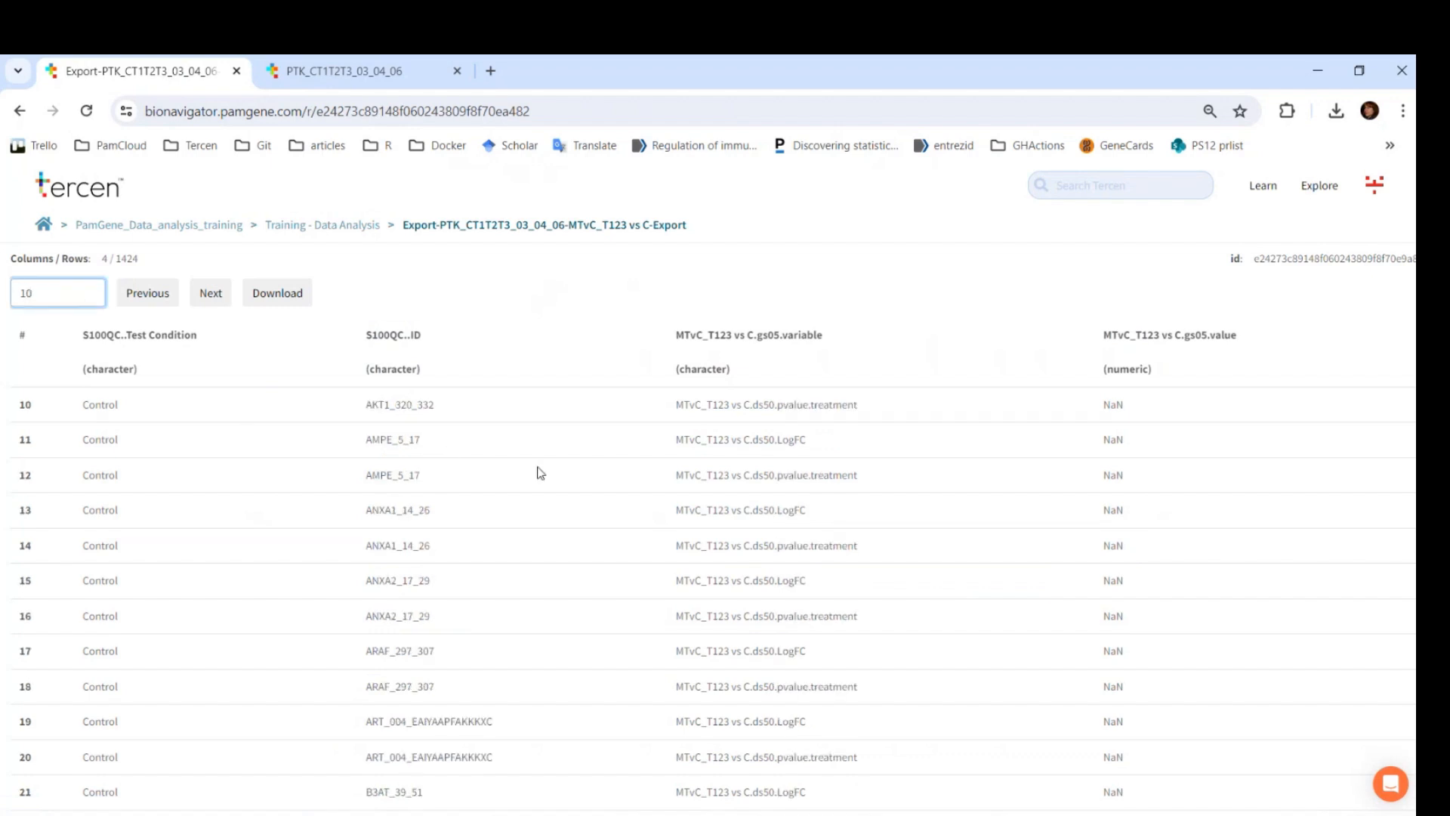
left_click_drag(678, 404, 894, 411)
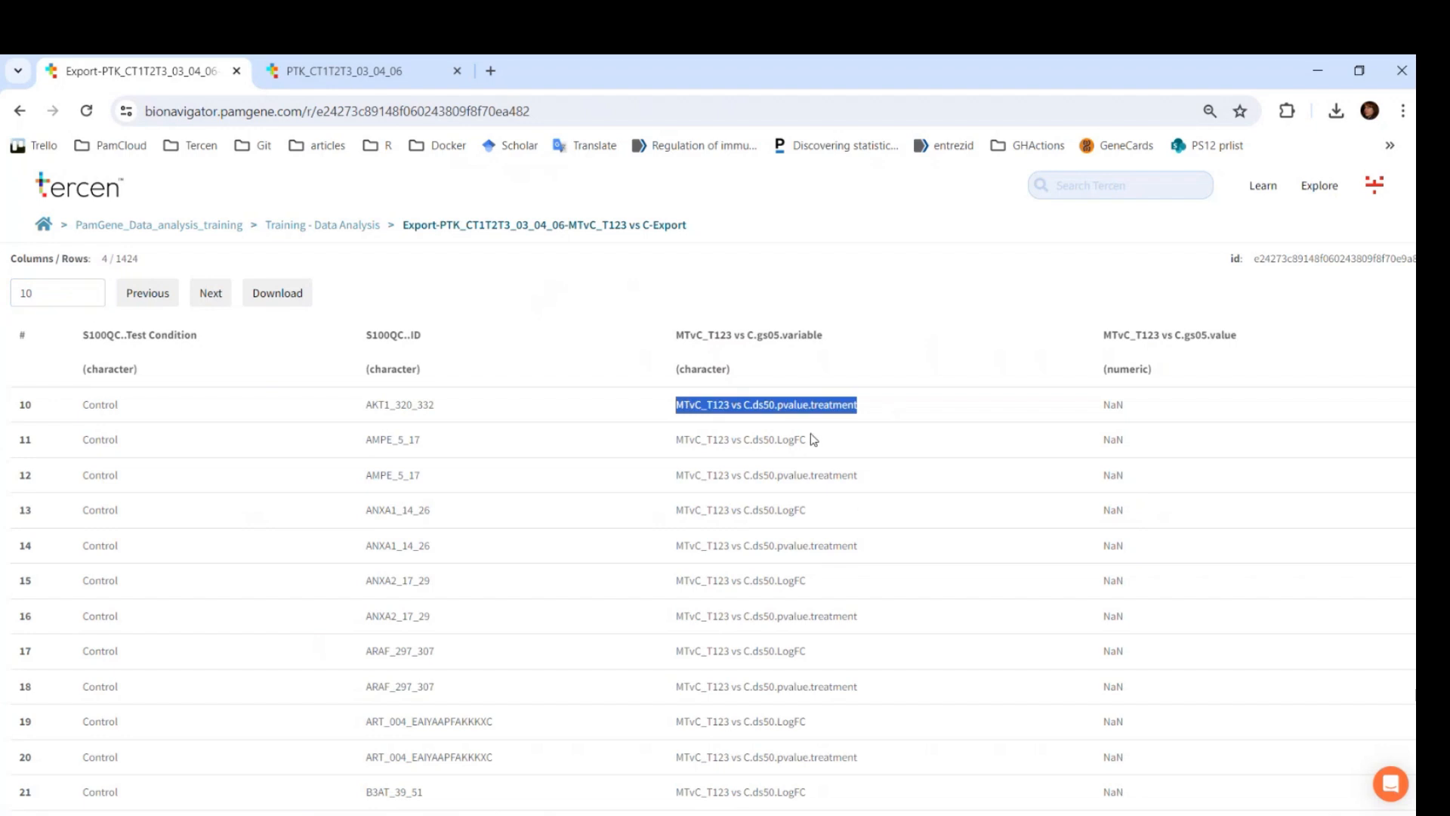
left_click(687, 434)
triple_click(698, 436)
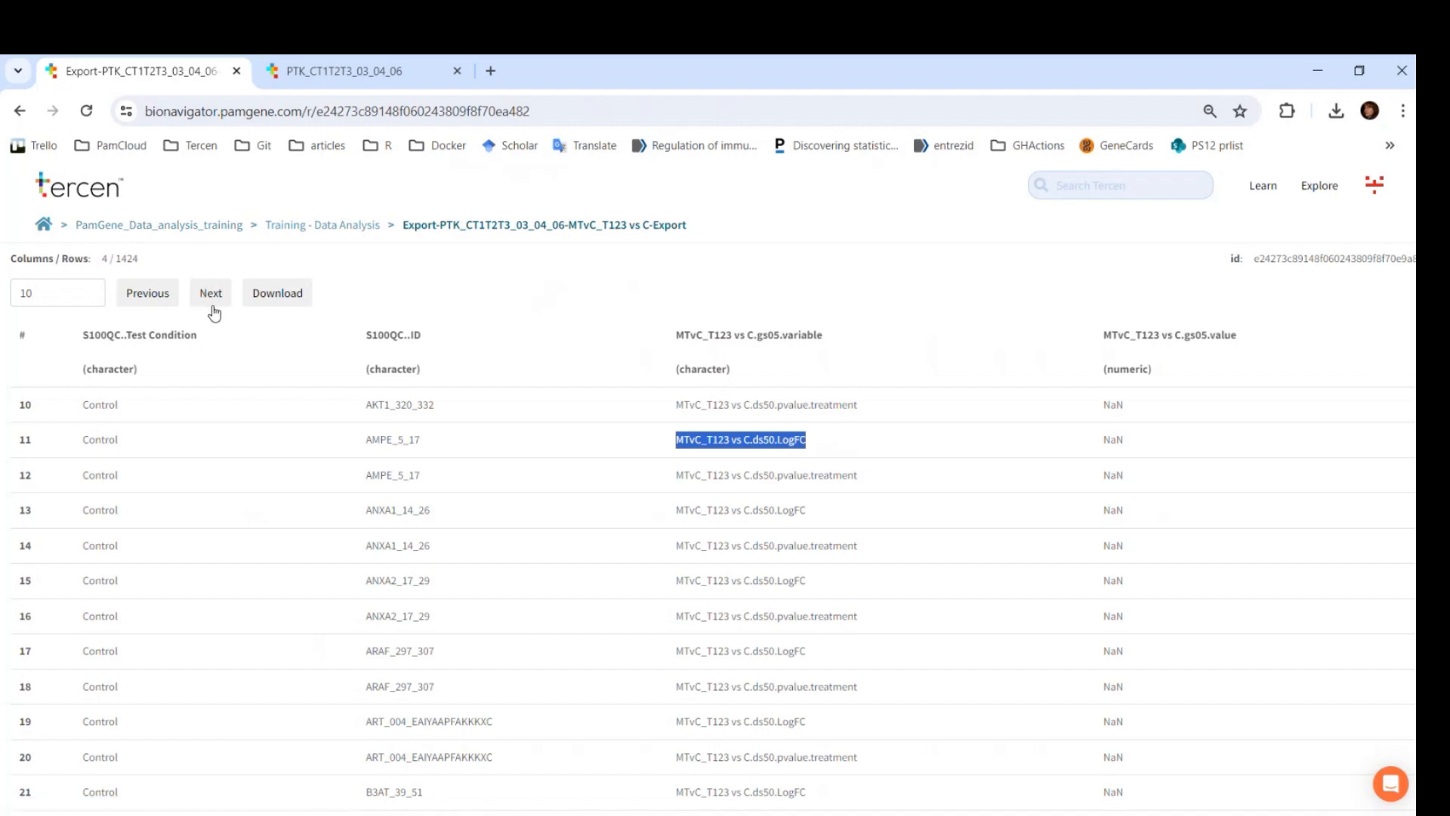
left_click(323, 226)
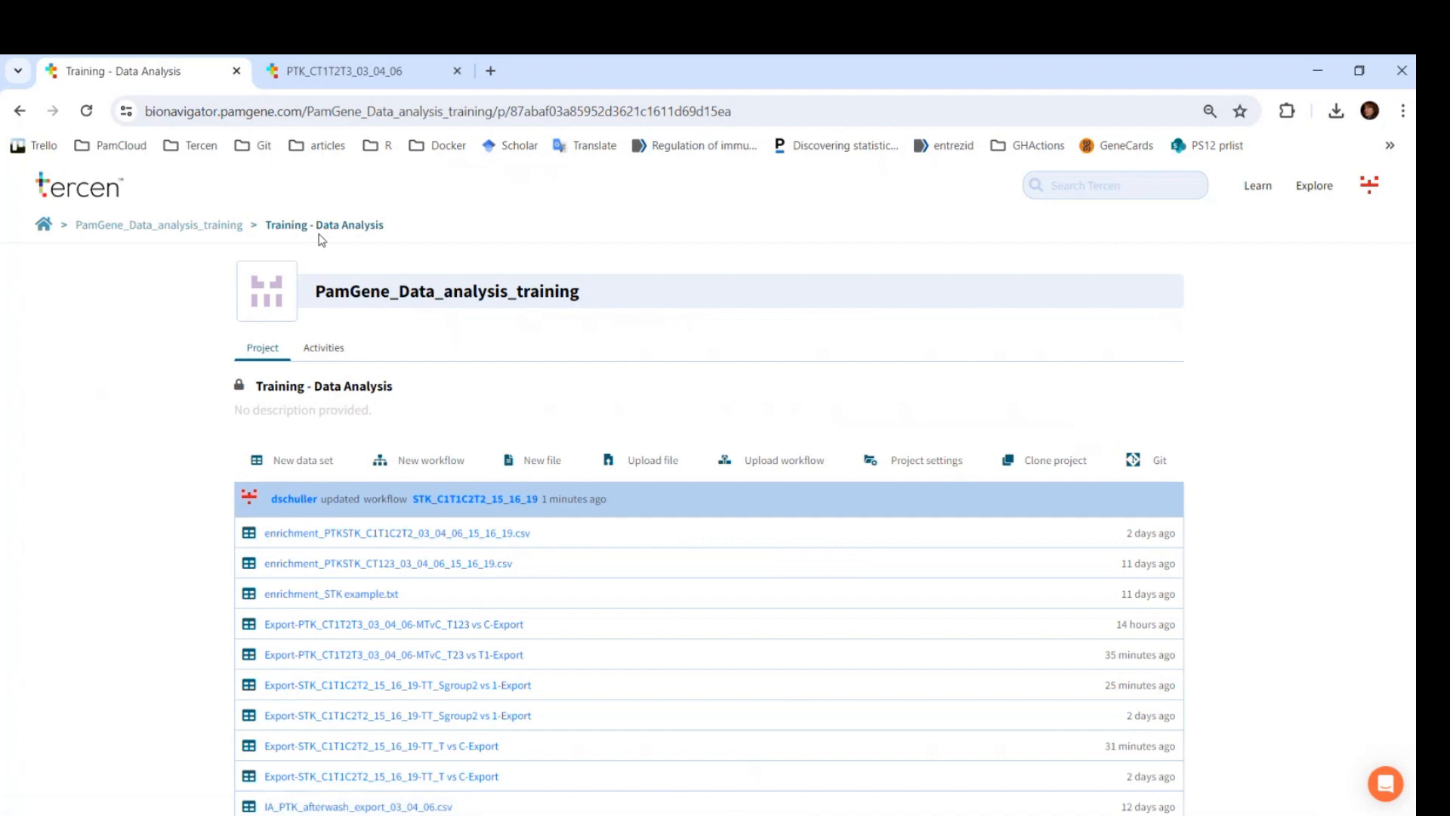
- Inspect the delta and p columns in the most recent Export-STK_C1T1C2T2_15_16_19-TT_Sgroup2 vs 1-Export data set and return to the project
left_click(453, 689)
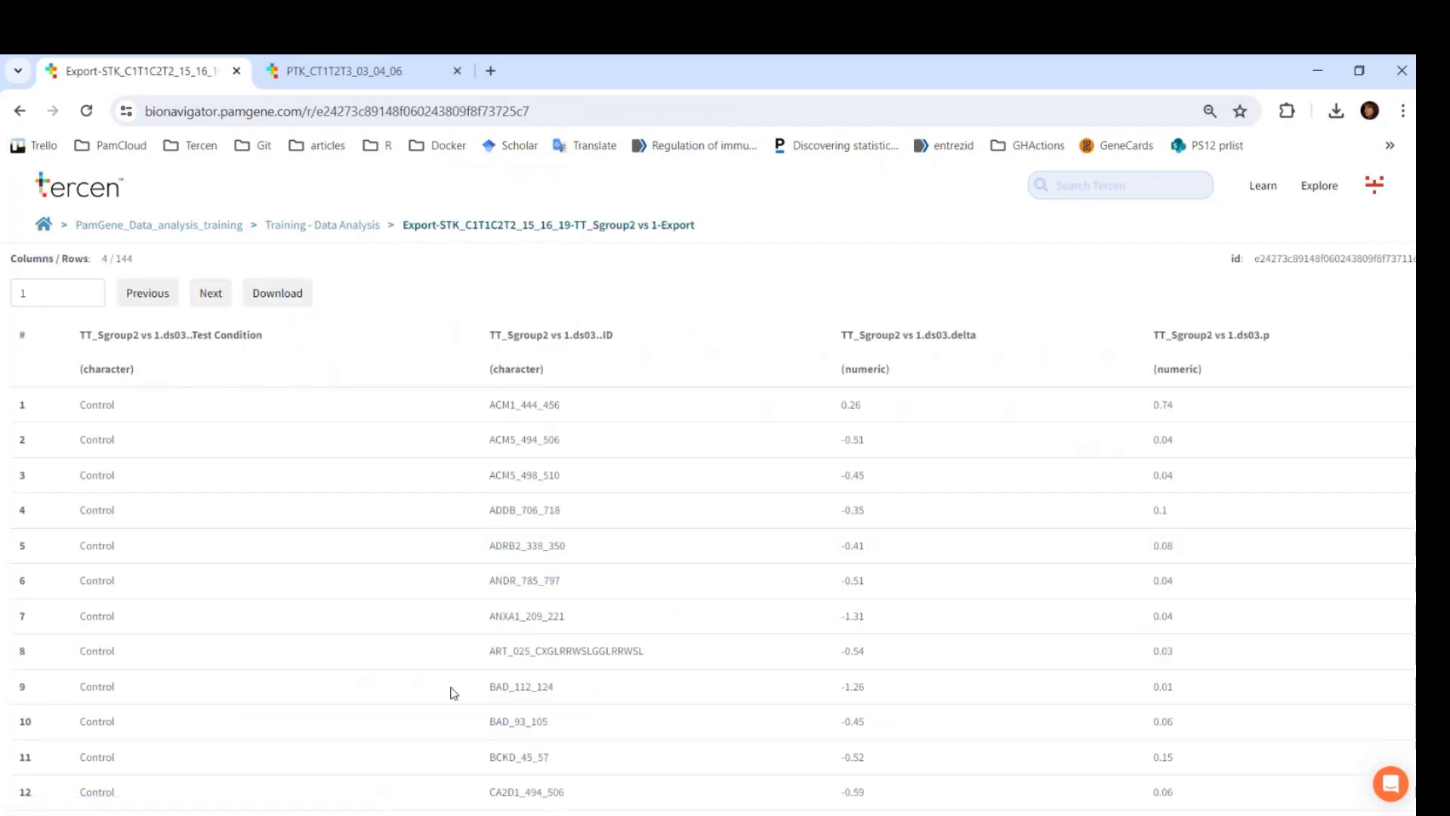
left_click_drag(824, 332, 1008, 334)
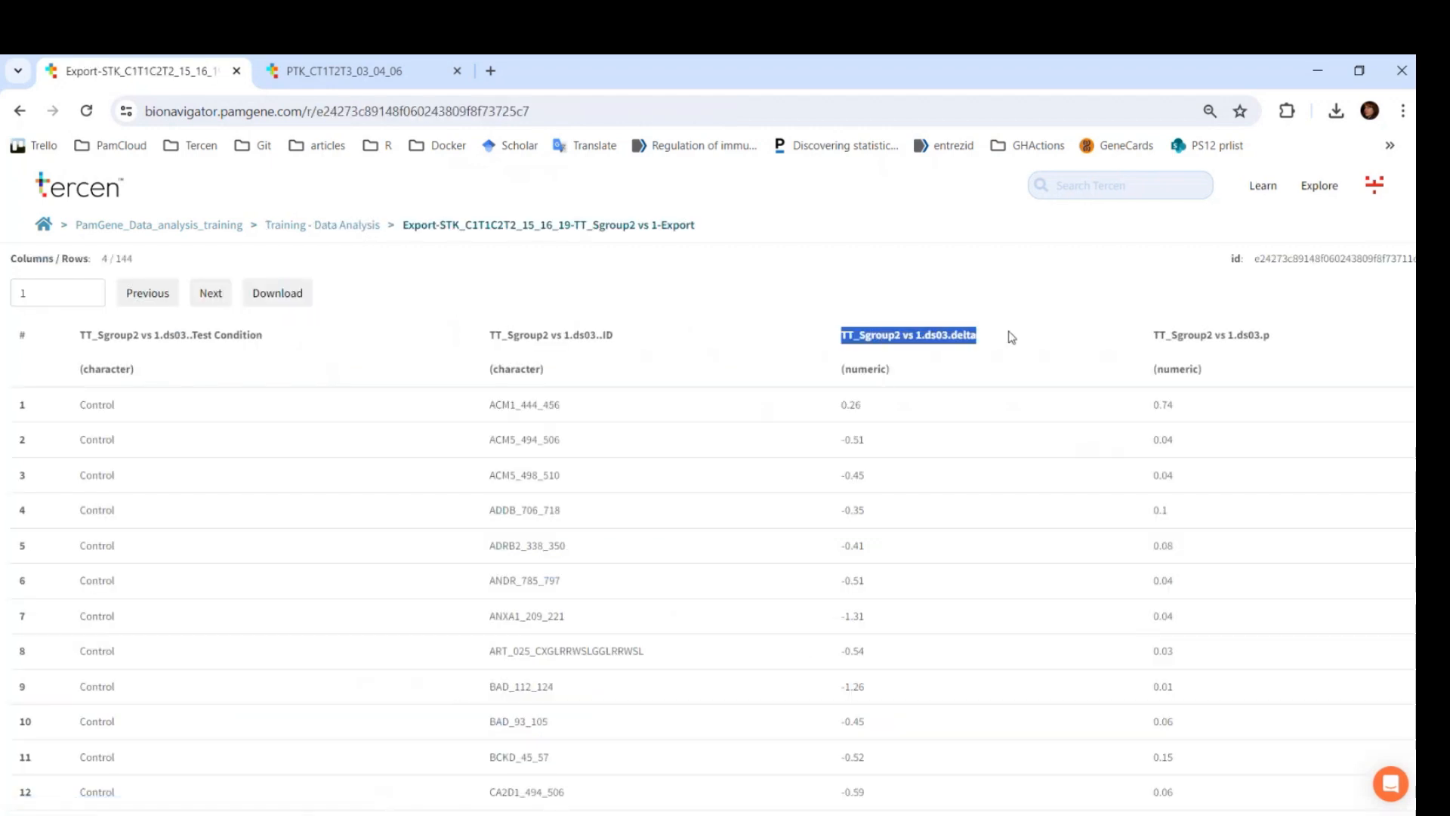
left_click_drag(1098, 334, 1157, 333)
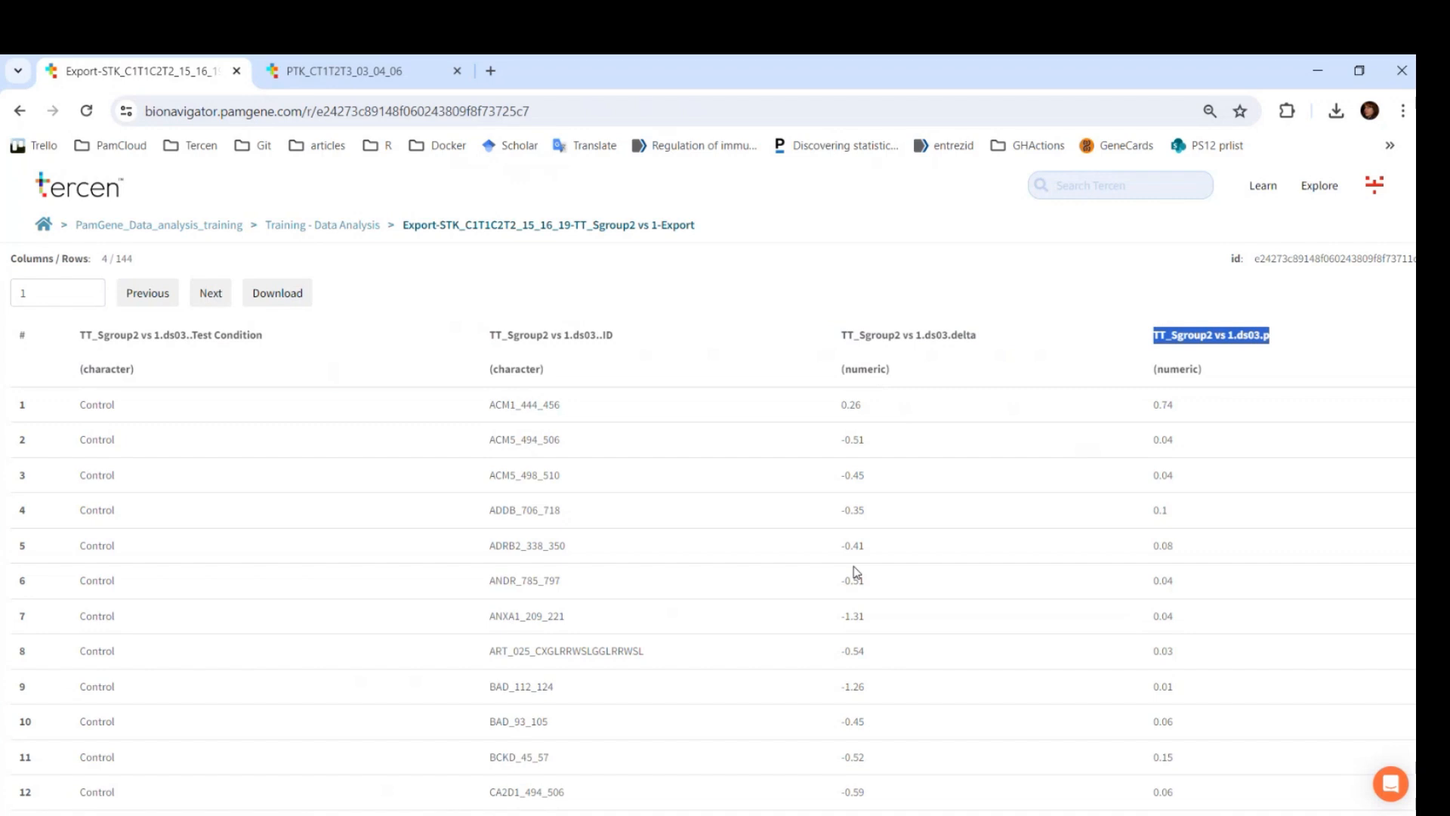
left_click(354, 234)
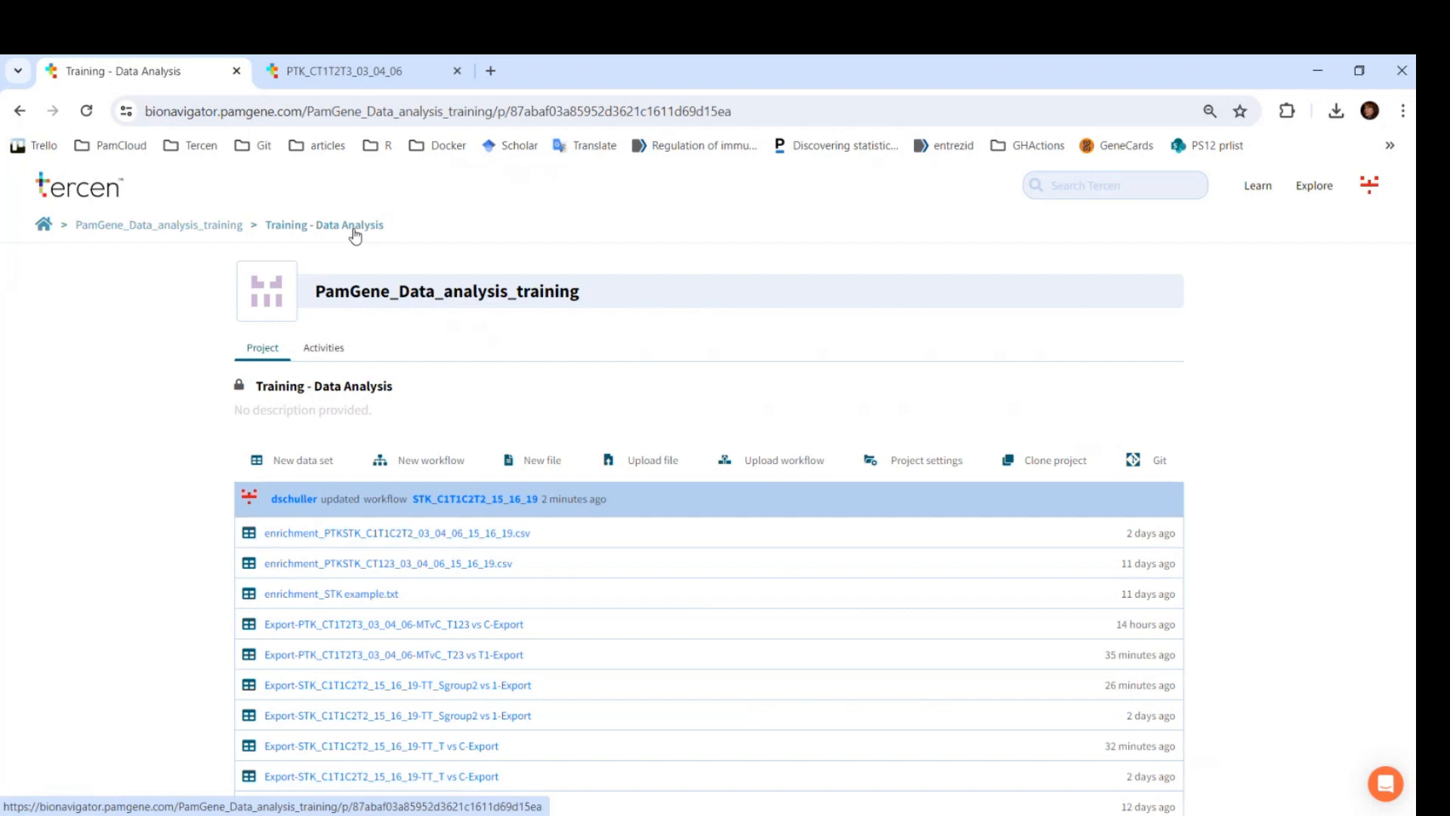
- In the PTK_CT1T2T3_03_04_06 workflow, view the select export step inside MTvC_T23 vs T1 and return to the workflow
left_click(359, 74)
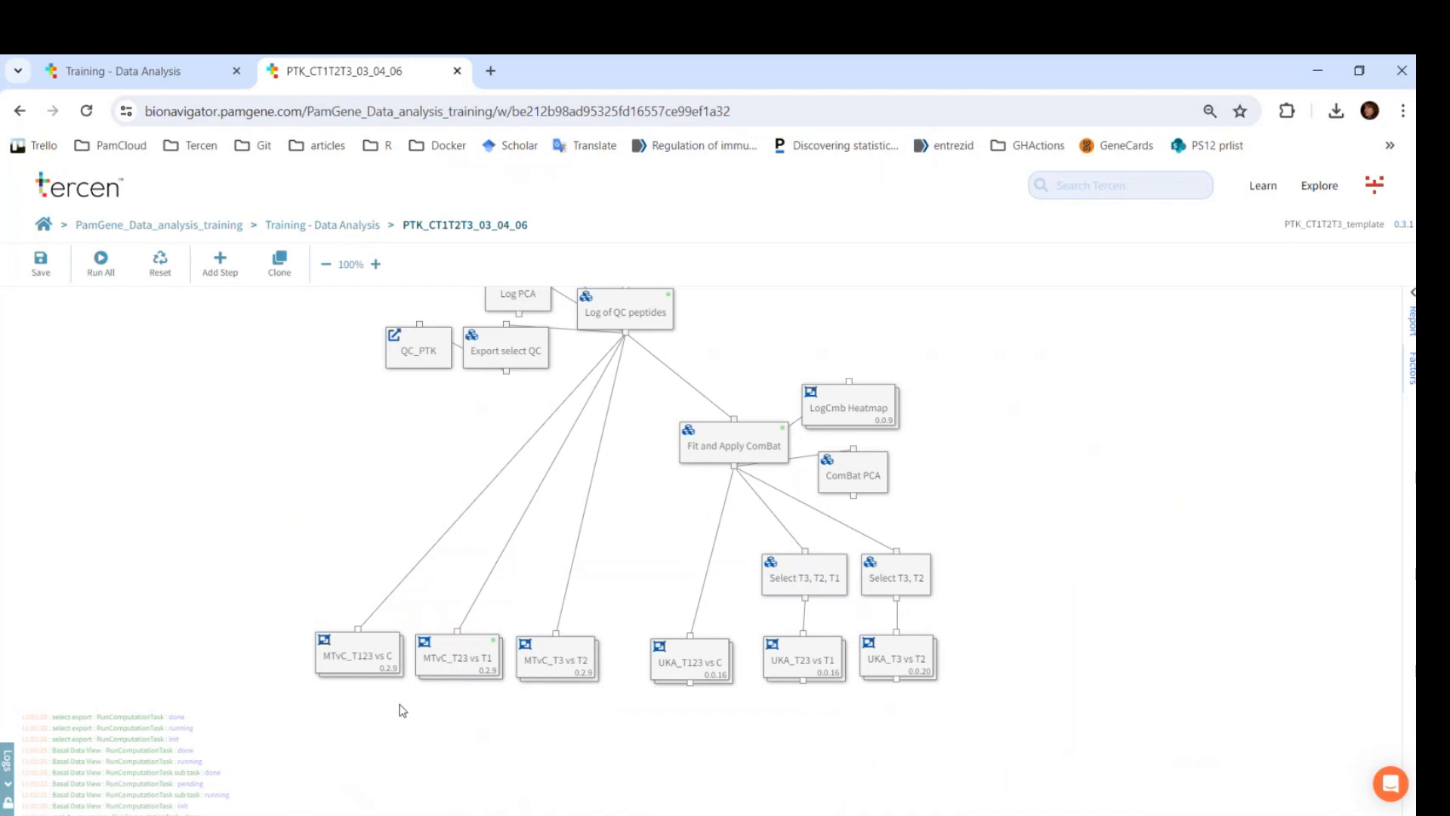
left_click(376, 666)
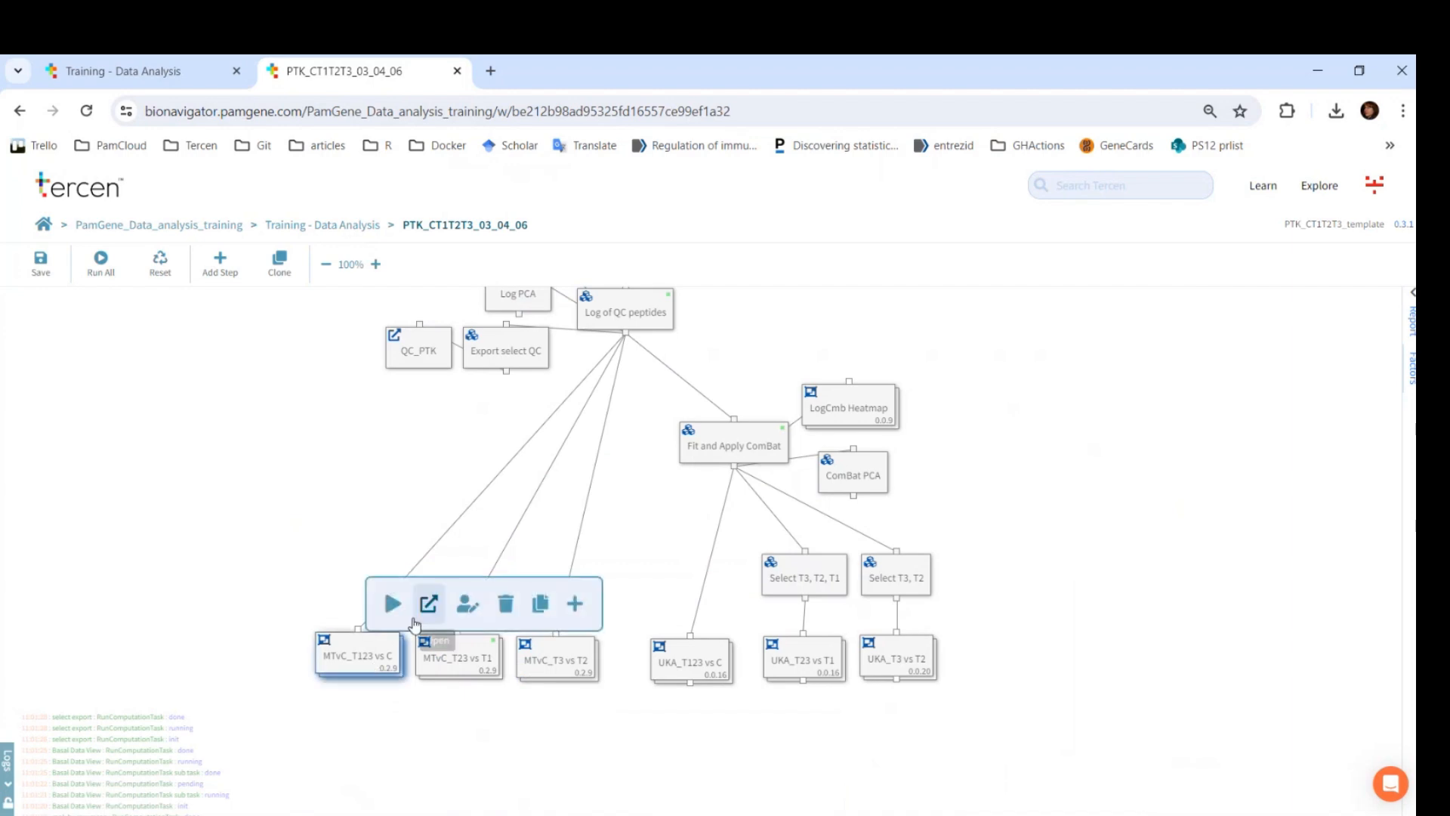
left_click(457, 659)
left_click(530, 606)
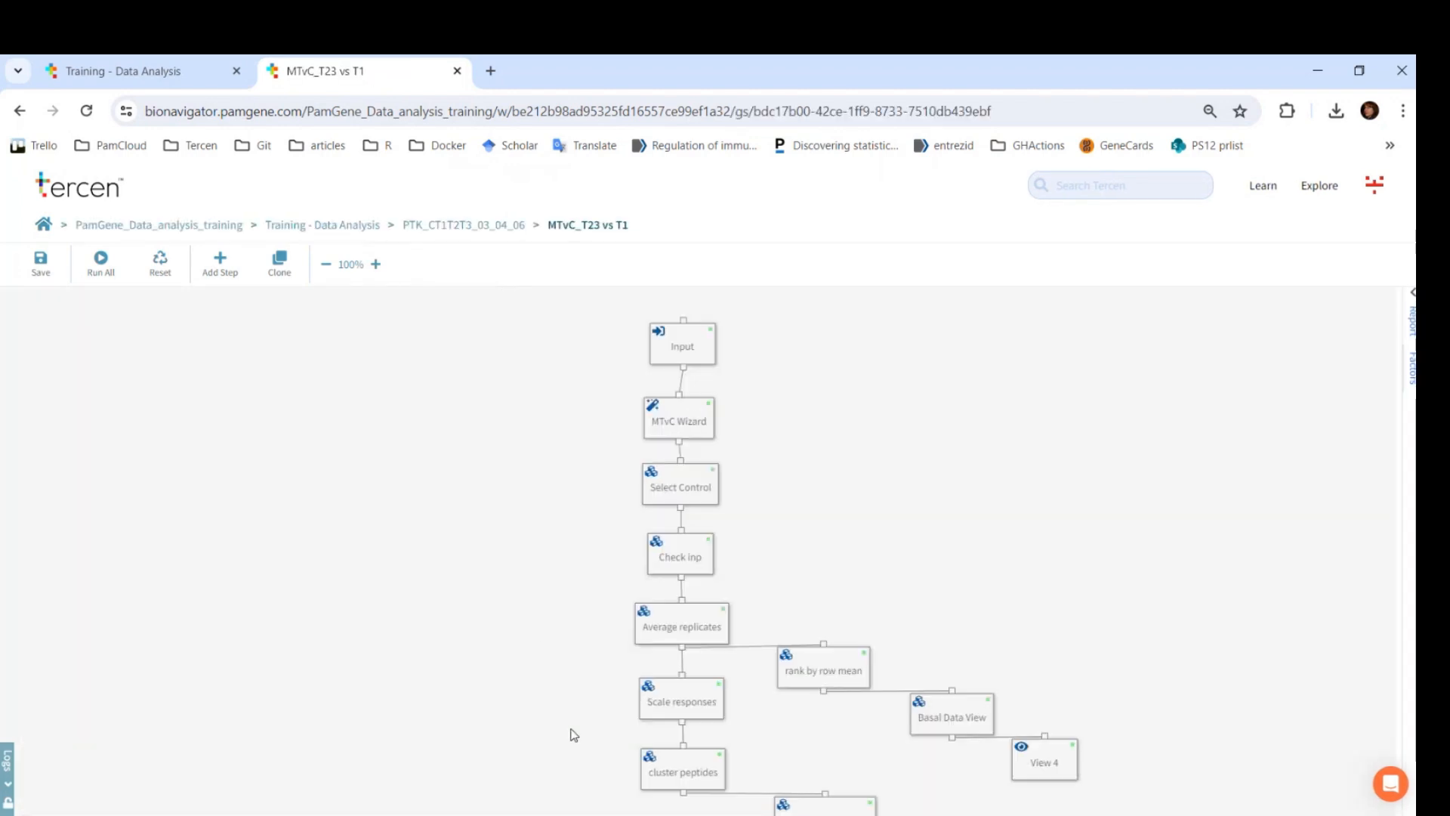
left_click_drag(570, 732, 505, 512)
left_click_drag(610, 766, 624, 640)
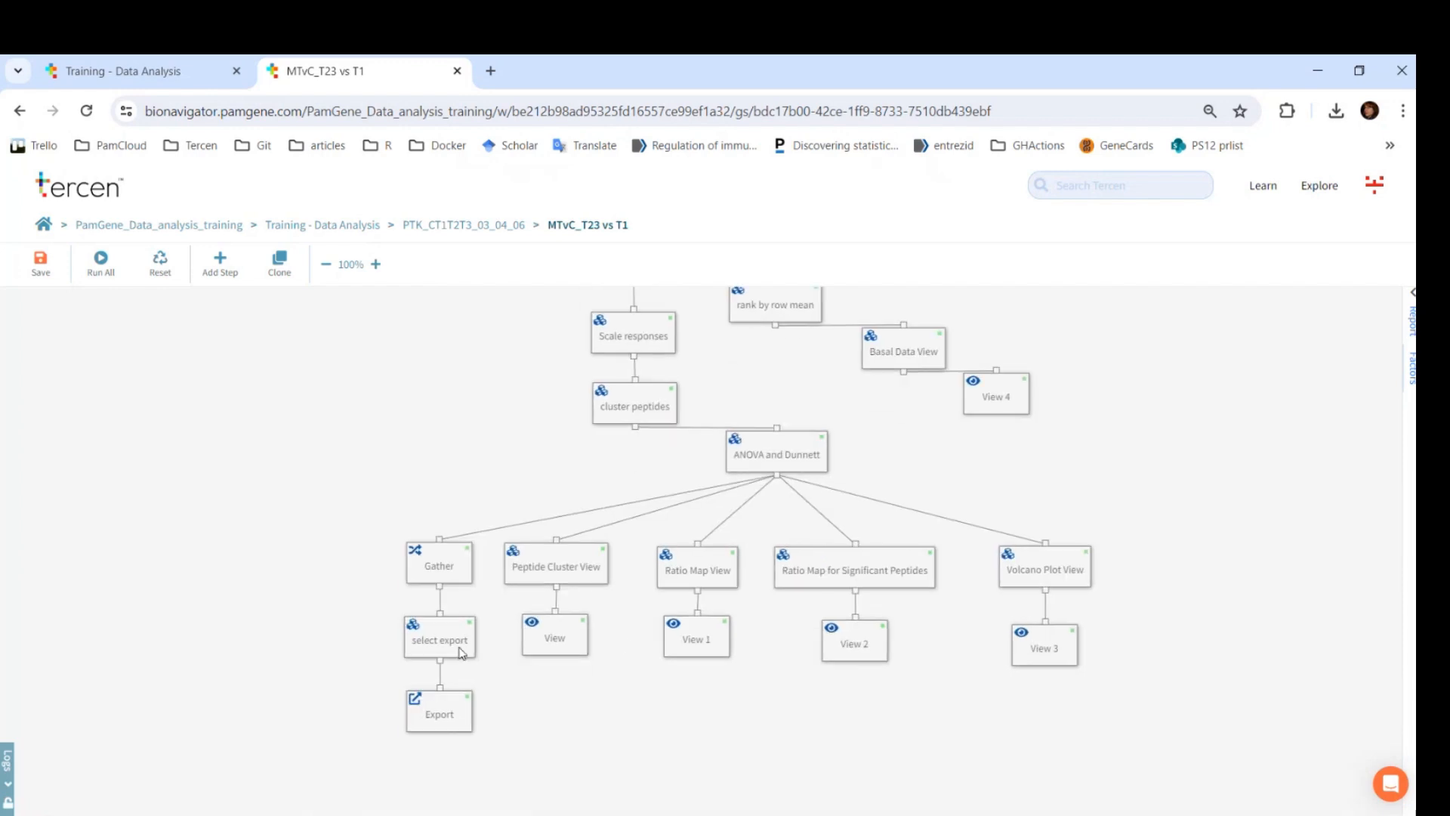
double_click(441, 643)
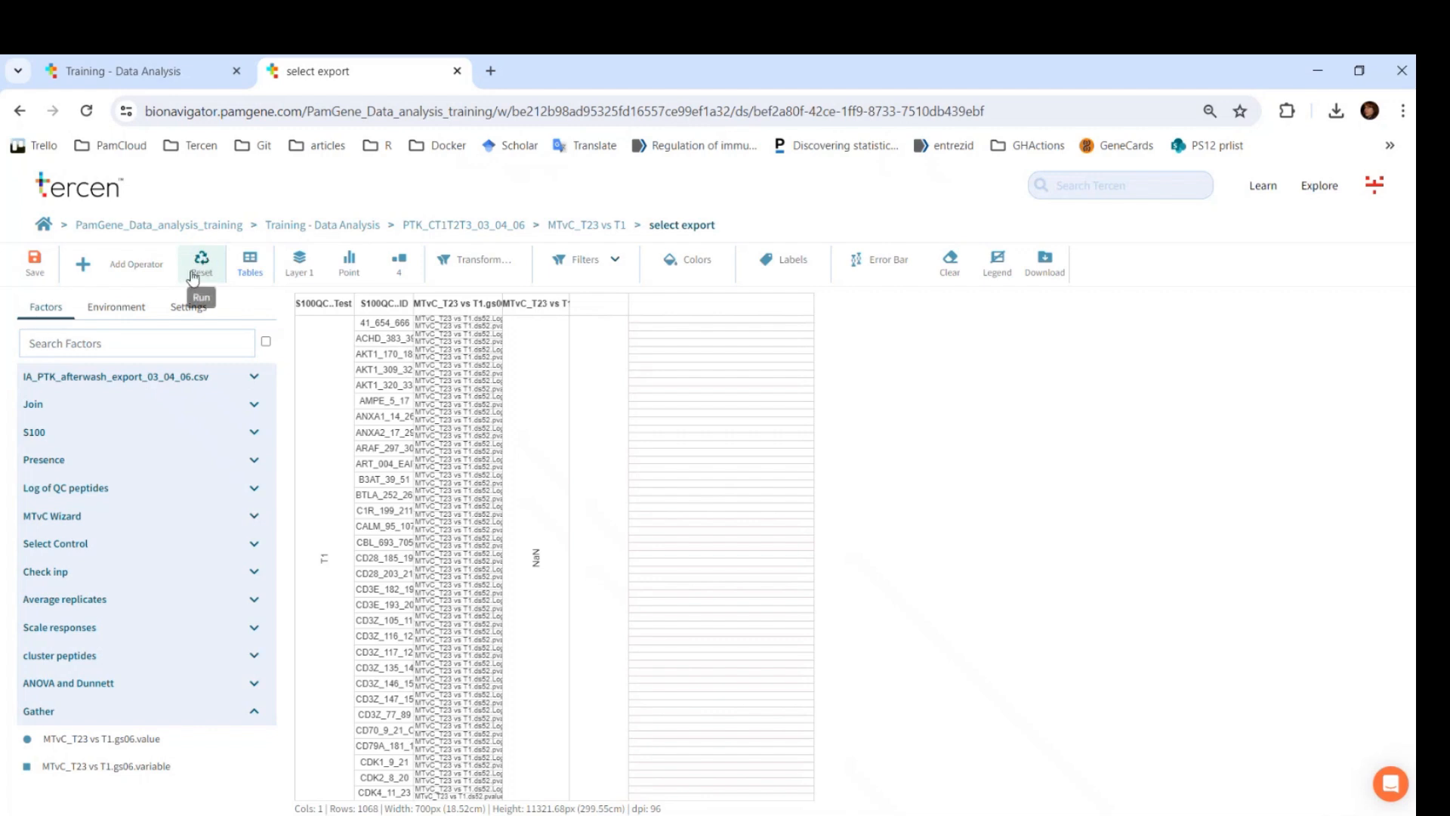
left_click(481, 225)
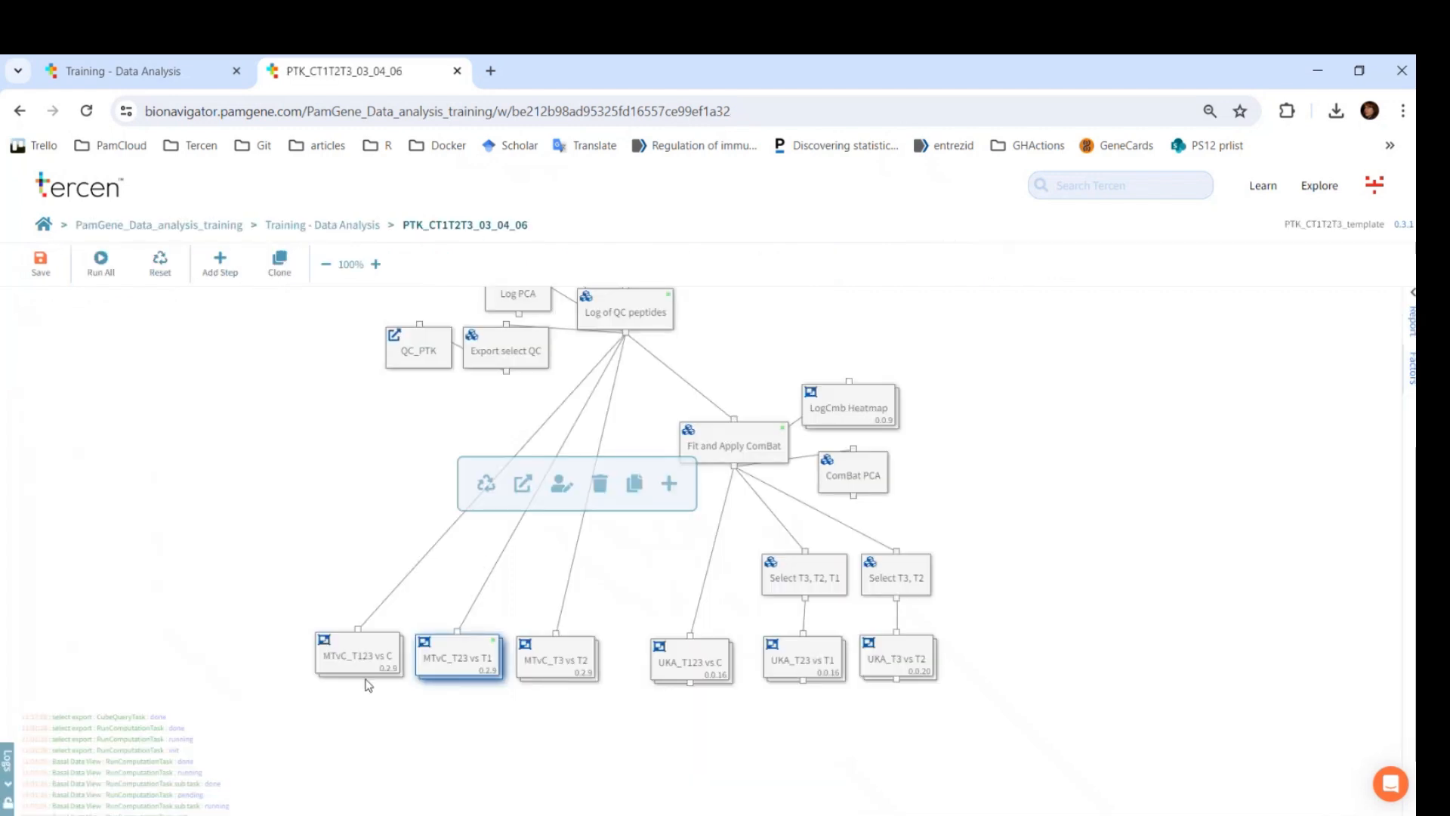
- Open the select export step inside the MTvC_T123 vs C group
left_click(352, 659)
left_click(429, 604)
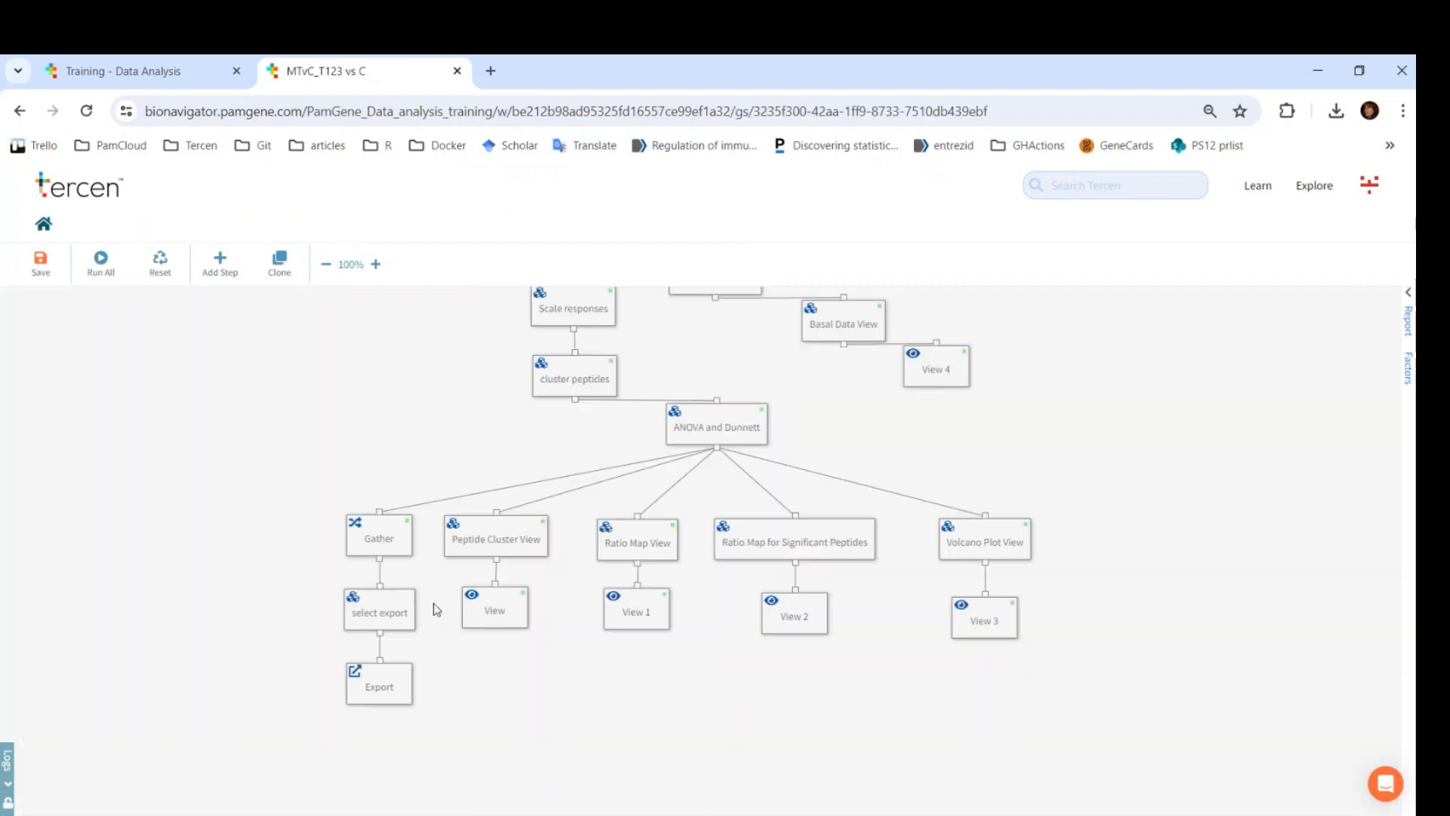
left_click(390, 615)
left_click(390, 615)
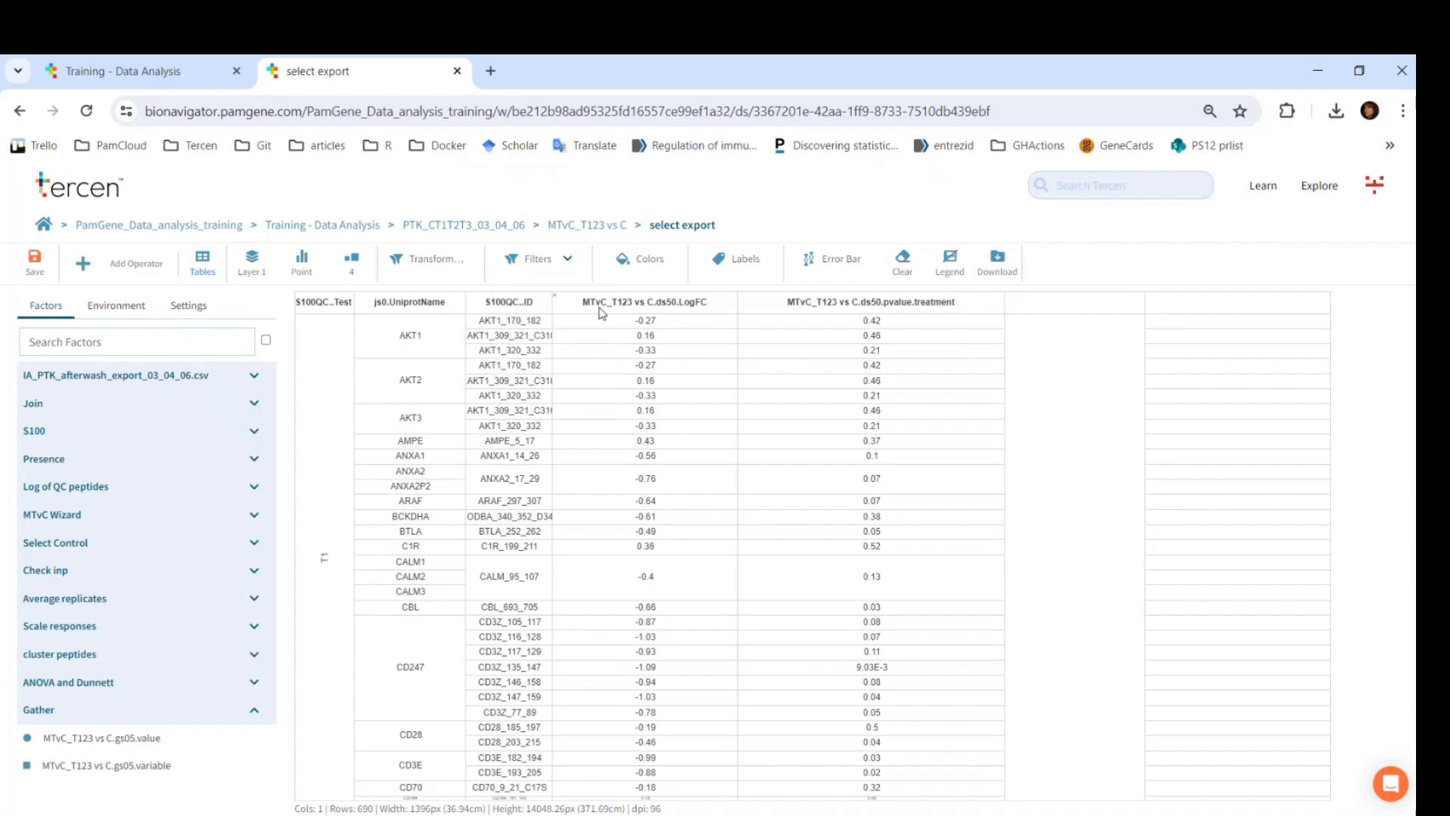
- Expand the ANOVA and Dunnett factors including the LogFC and pvalue.treatment entries, and widen the table's S100QC..ID column to fit the peptide names
left_click(113, 684)
scroll(120, 687, "down", 3)
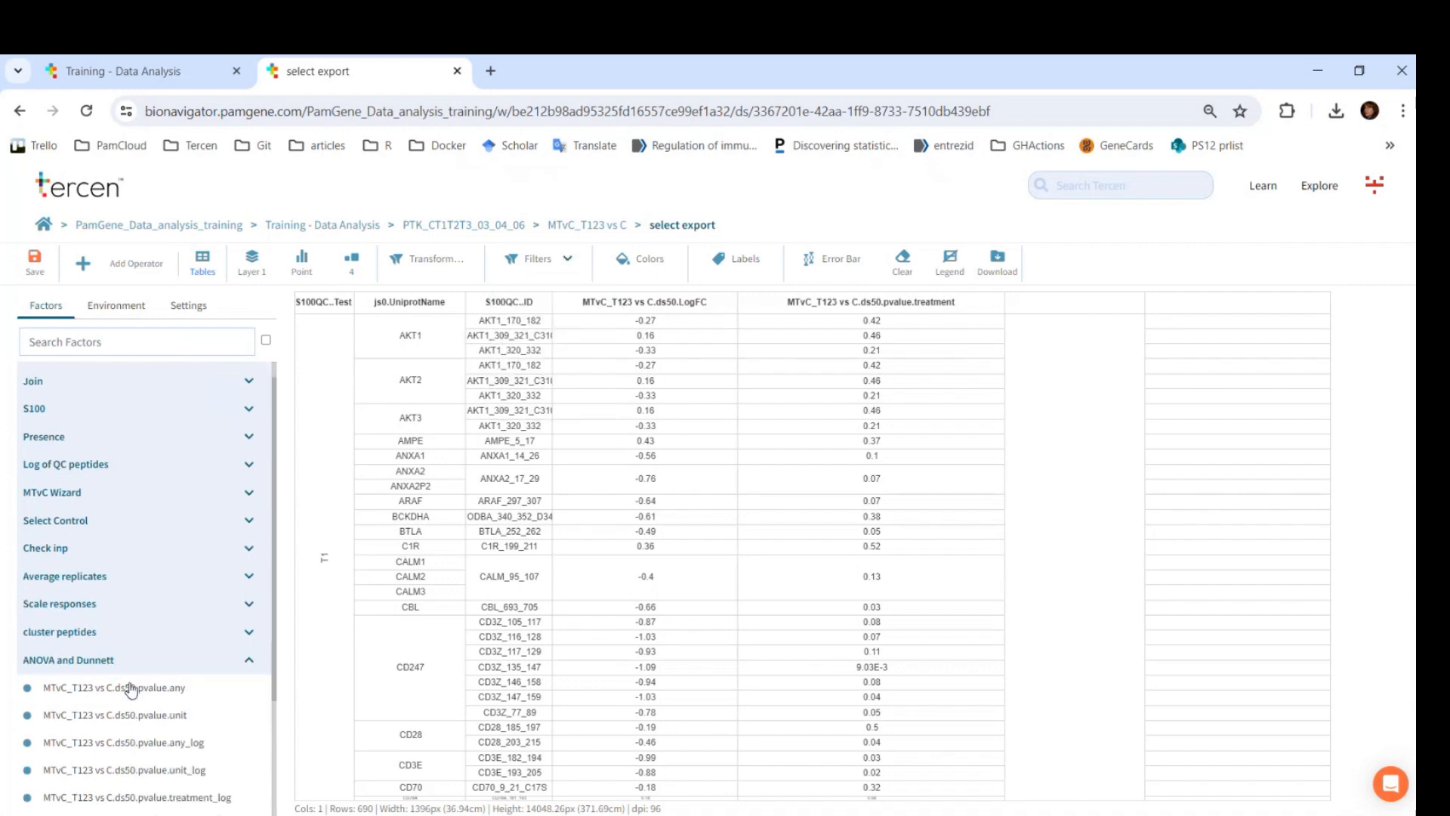
left_click(47, 719)
scroll(151, 673, "down", 1)
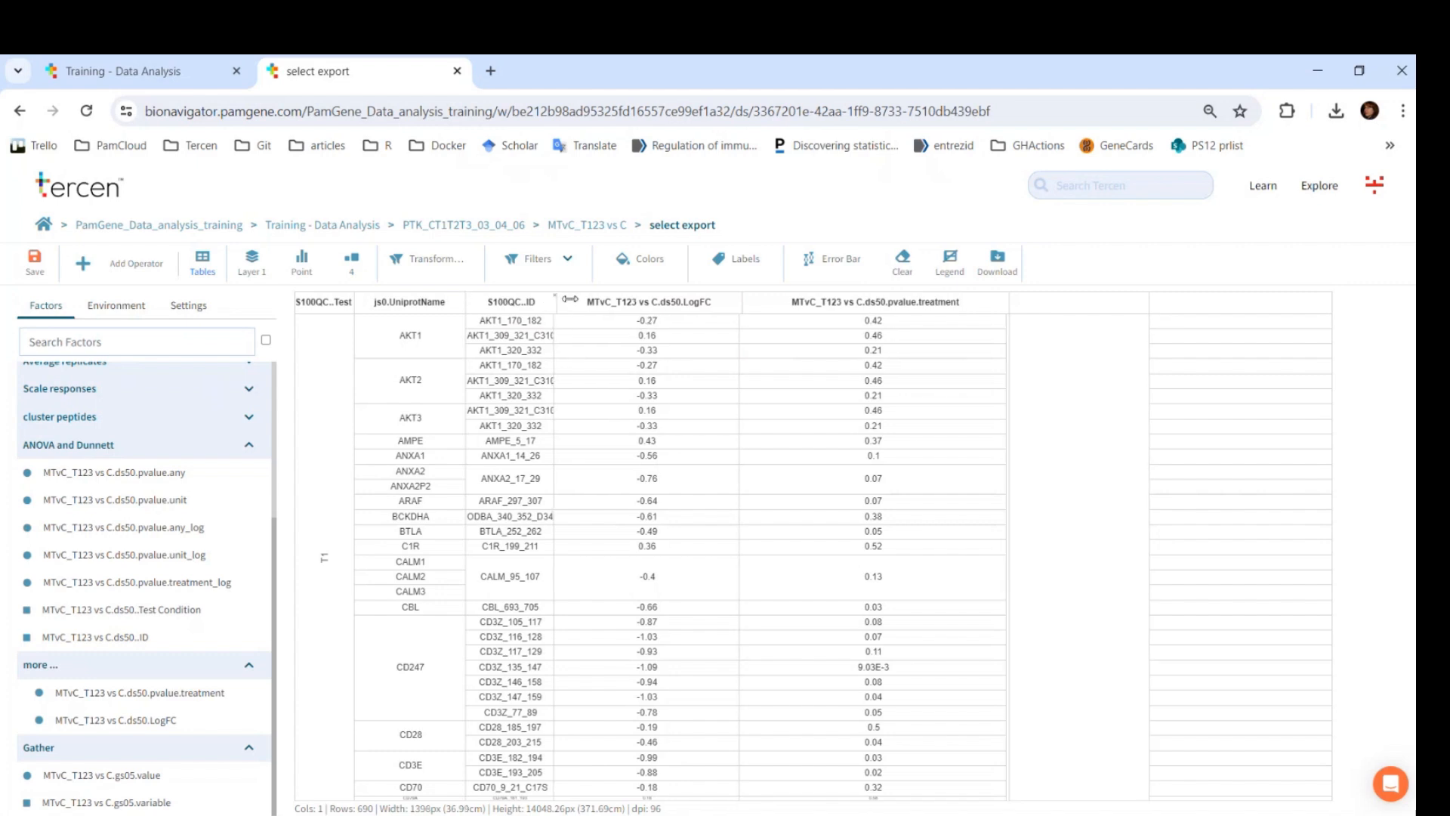
left_click_drag(552, 314, 597, 320)
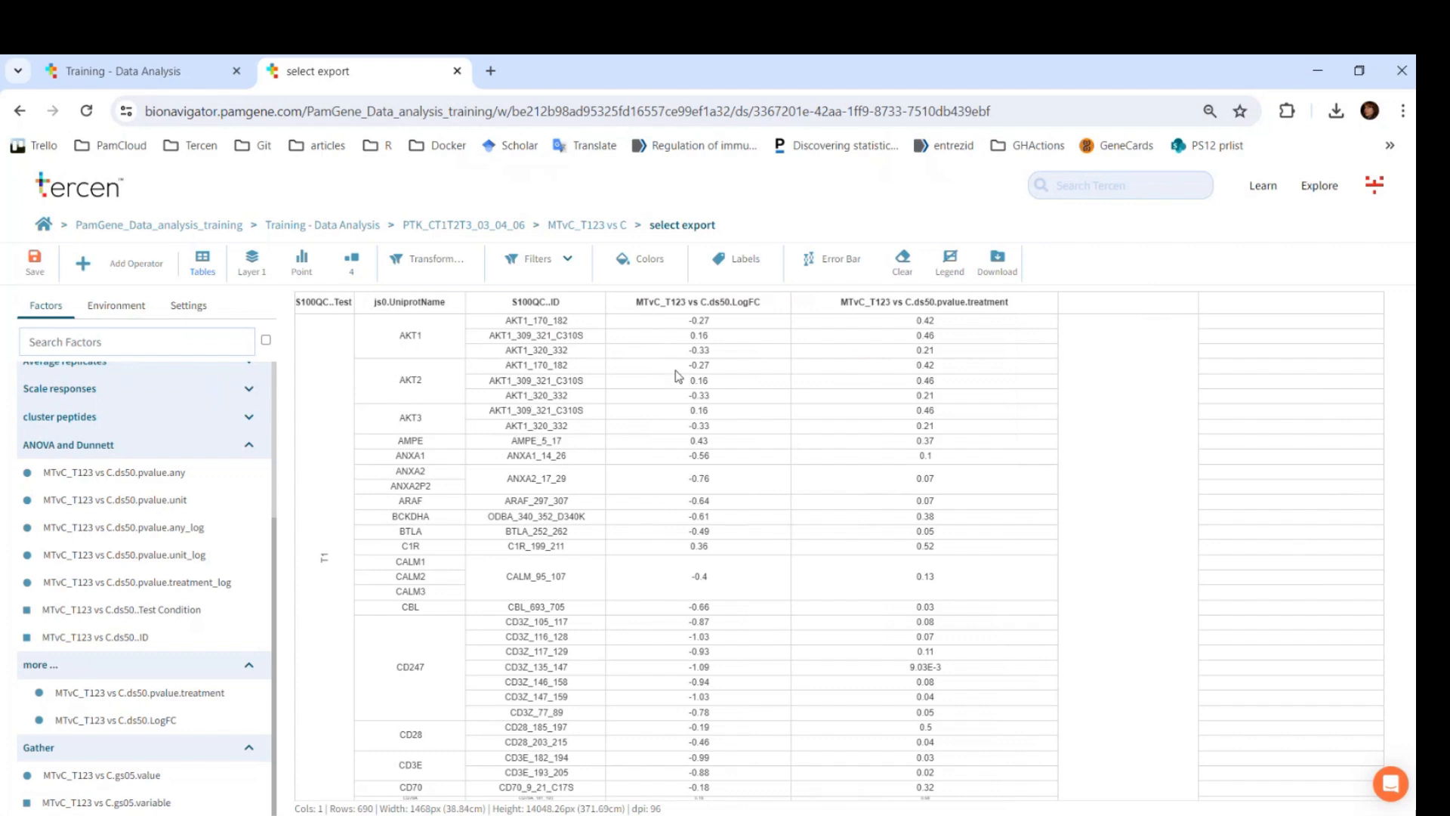
- Compare the repeated AKT1_170_182 and AKT1_320_332 rows across AKT1, AKT2 and AKT3 by highlighting them, and clear the highlighting
left_click(724, 327)
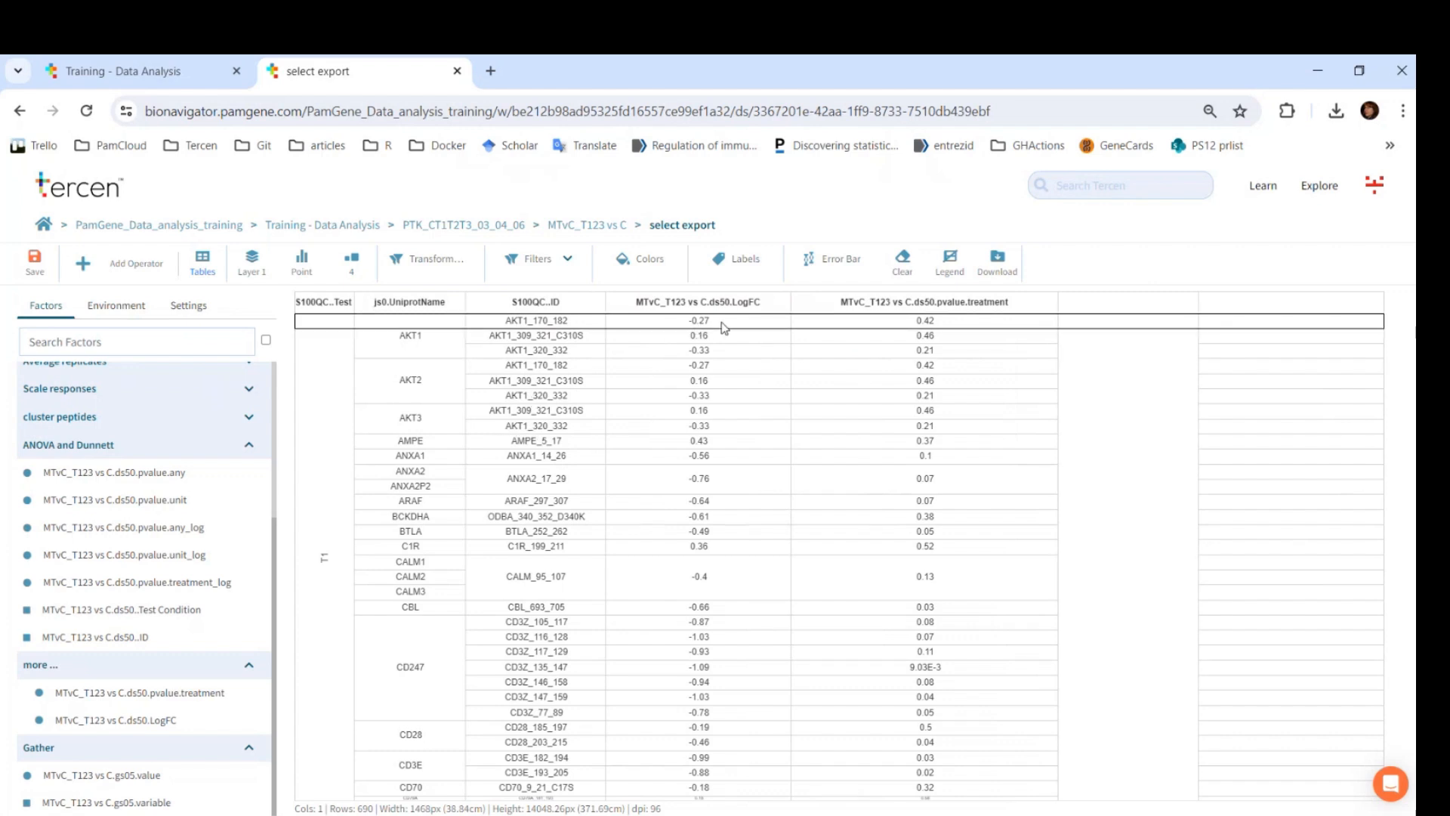
left_click(718, 366)
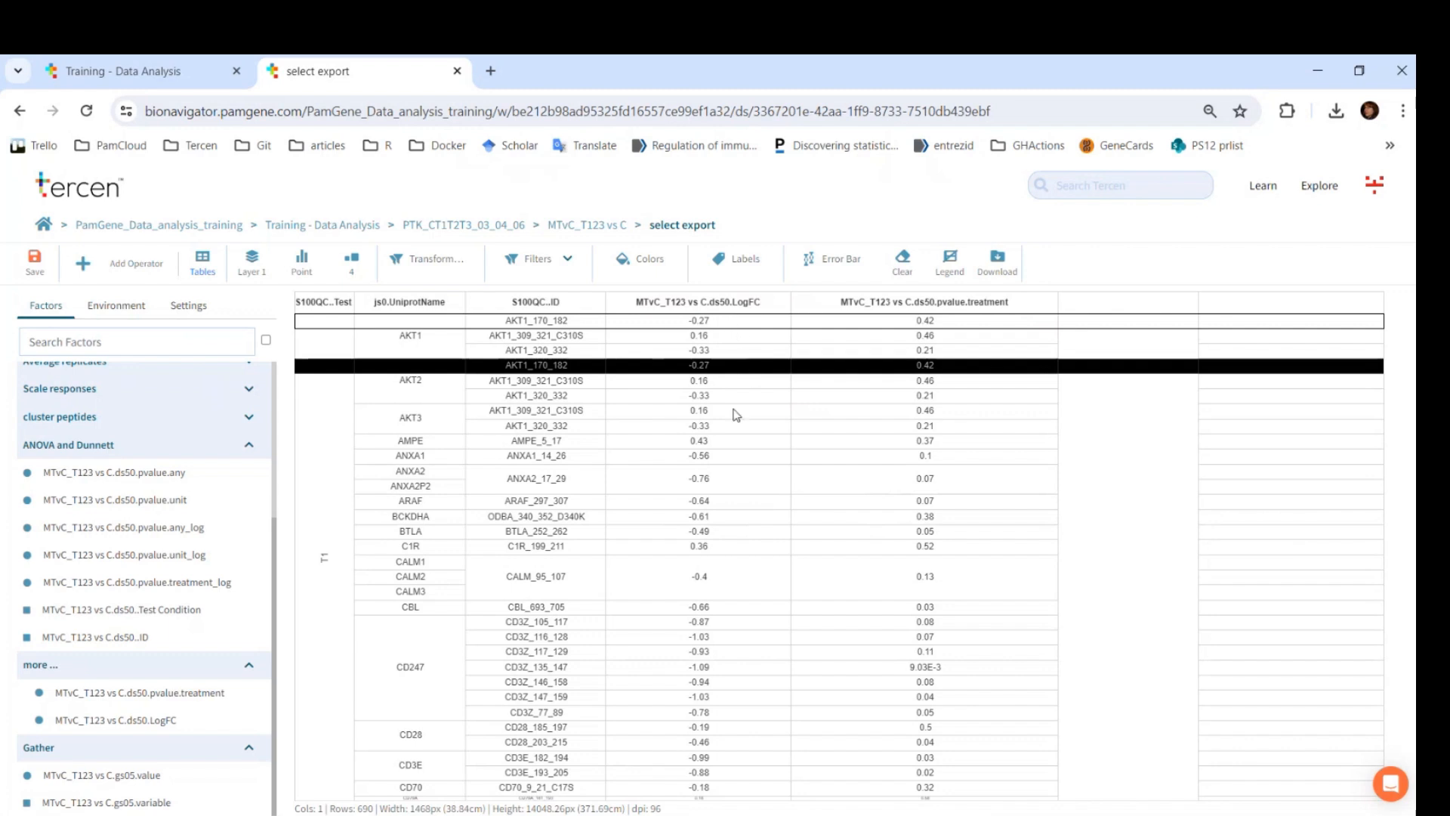
left_click(728, 354)
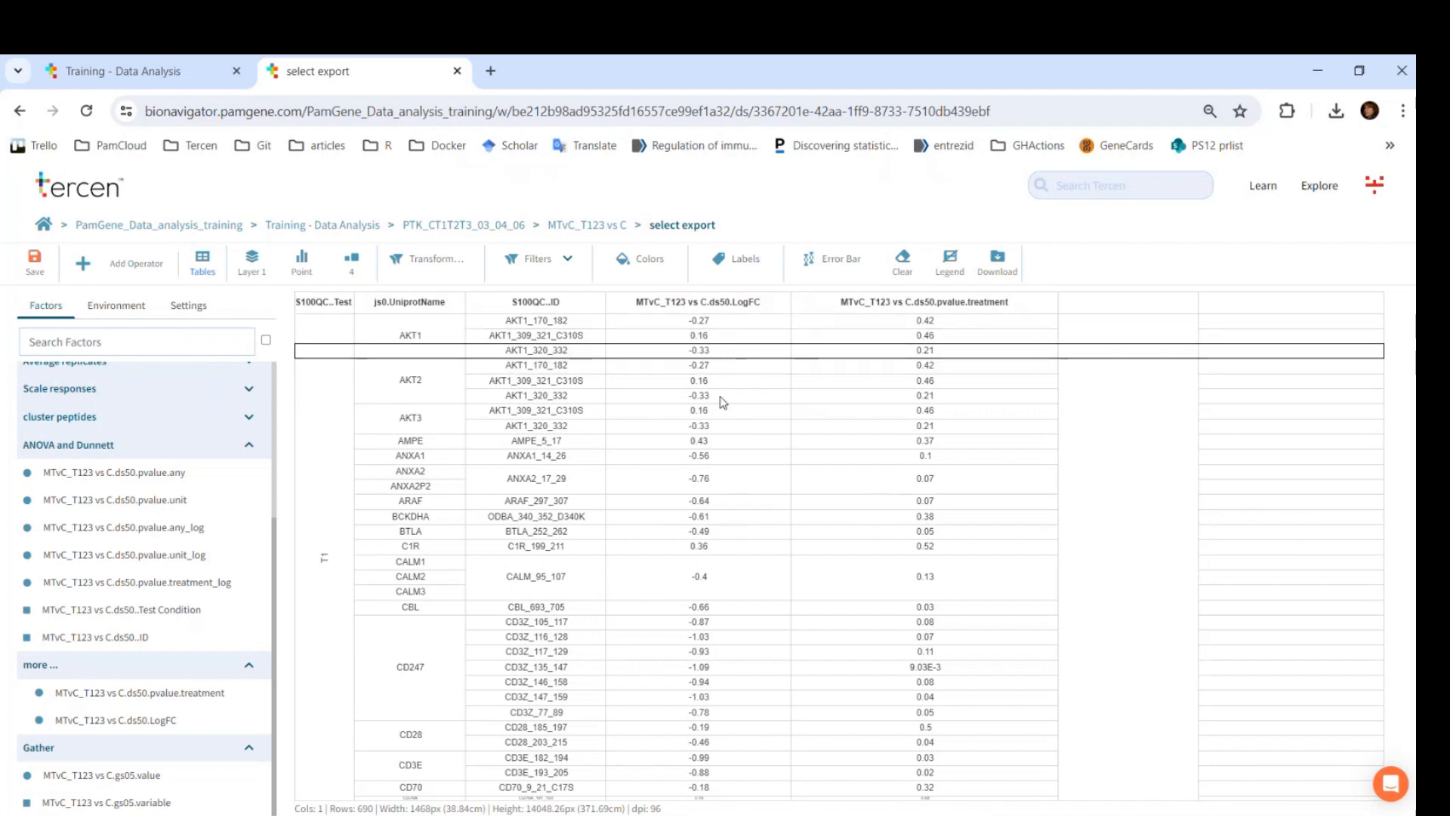
left_click(722, 399)
left_click(717, 429)
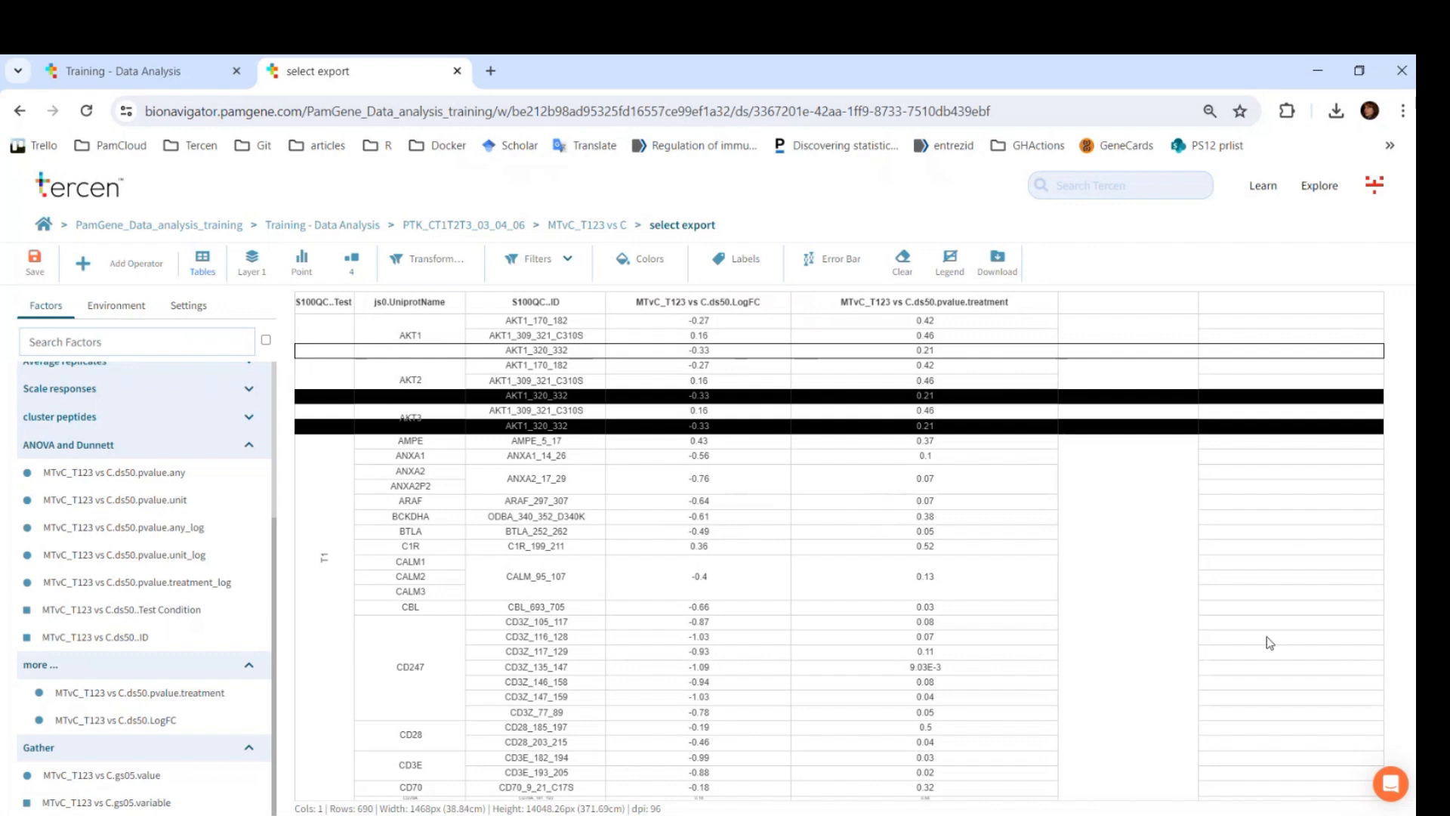
left_click(1028, 495)
- Review the settings of the js0.UniprotName filter and close them without changes
left_click(538, 258)
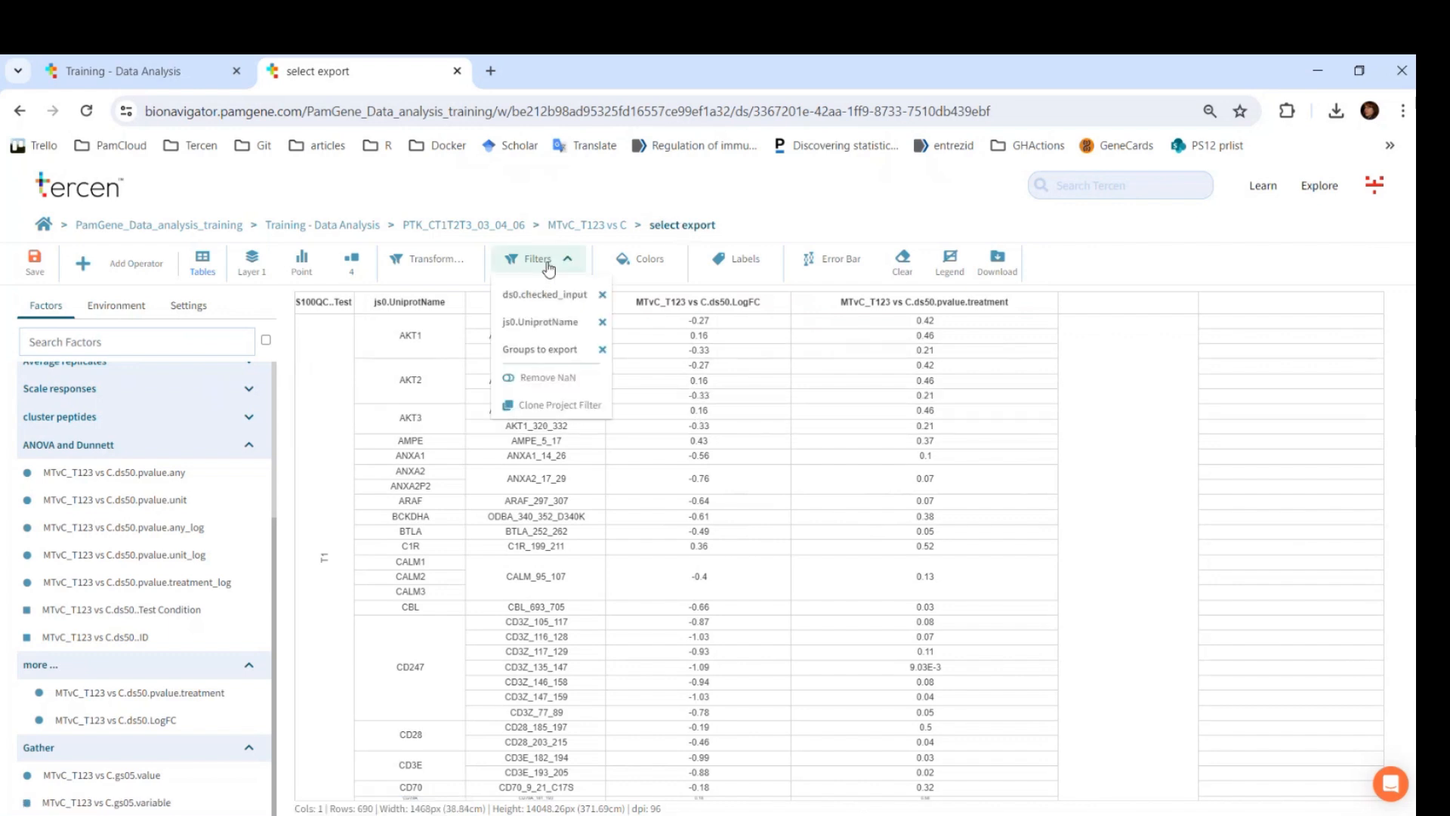
left_click(556, 328)
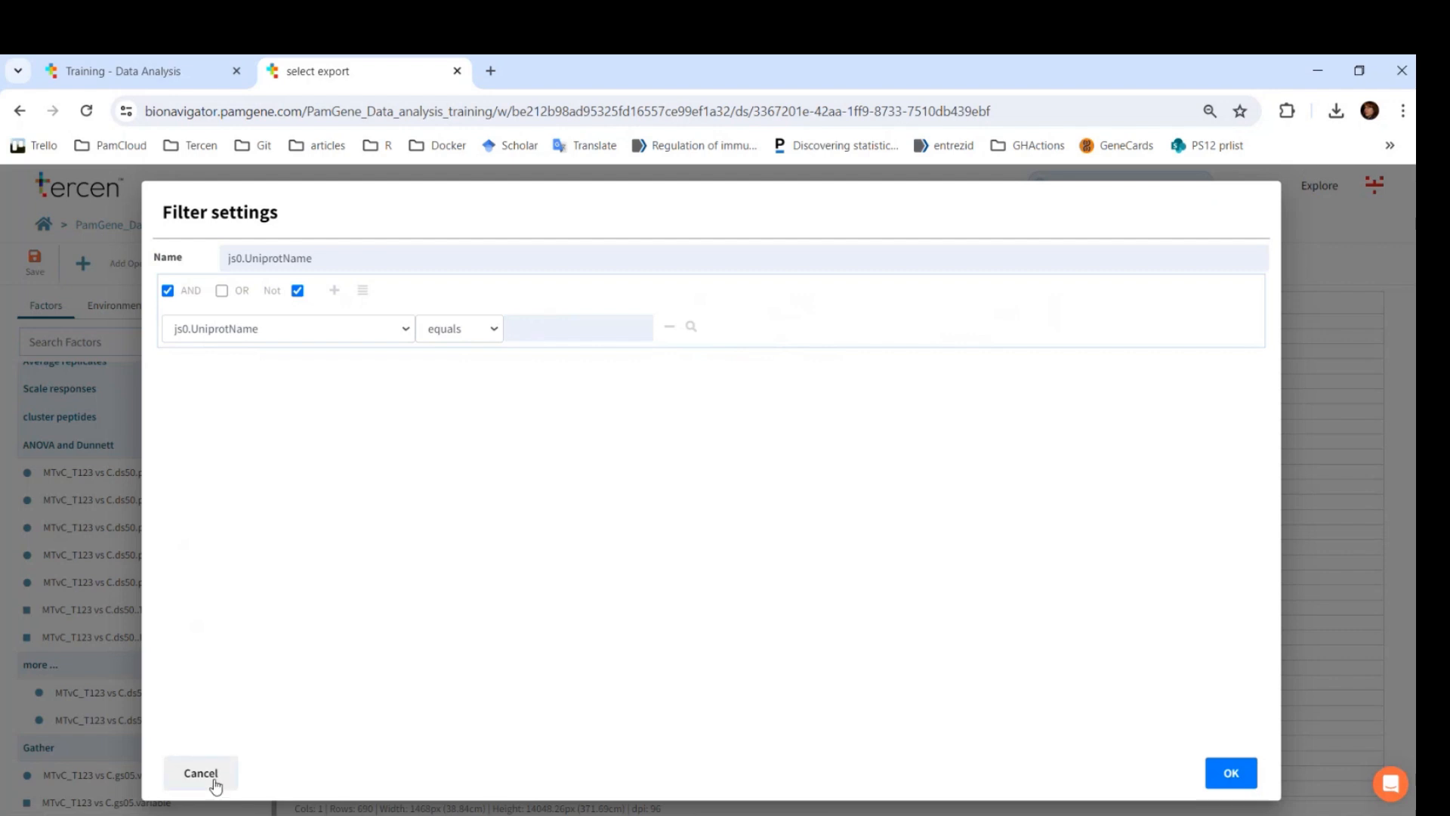
left_click(201, 773)
left_click(538, 258)
left_click(554, 323)
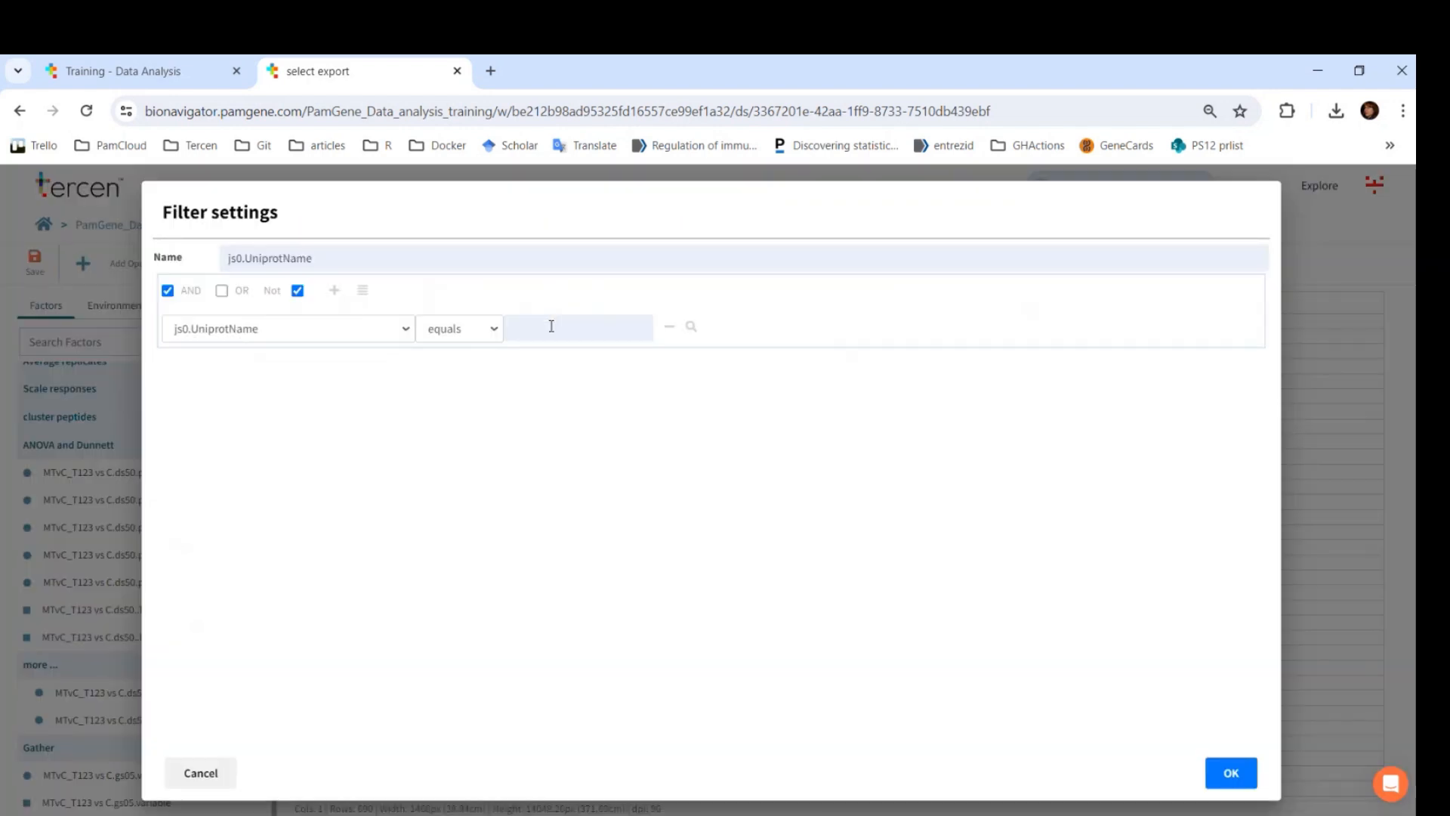
left_click(201, 772)
- Review the test conditions in the Groups to export filter and close it without changes
left_click(537, 260)
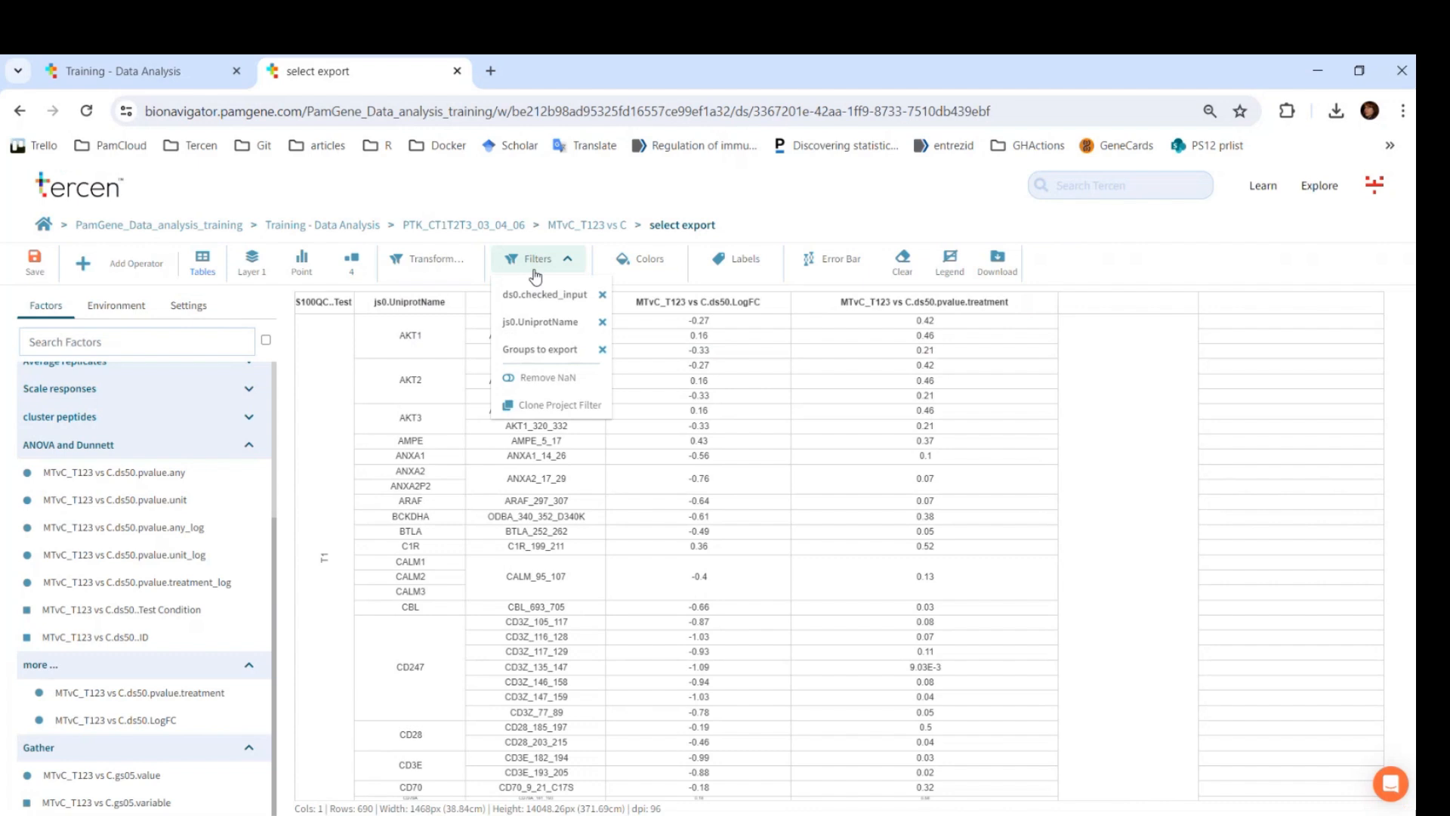
left_click(553, 350)
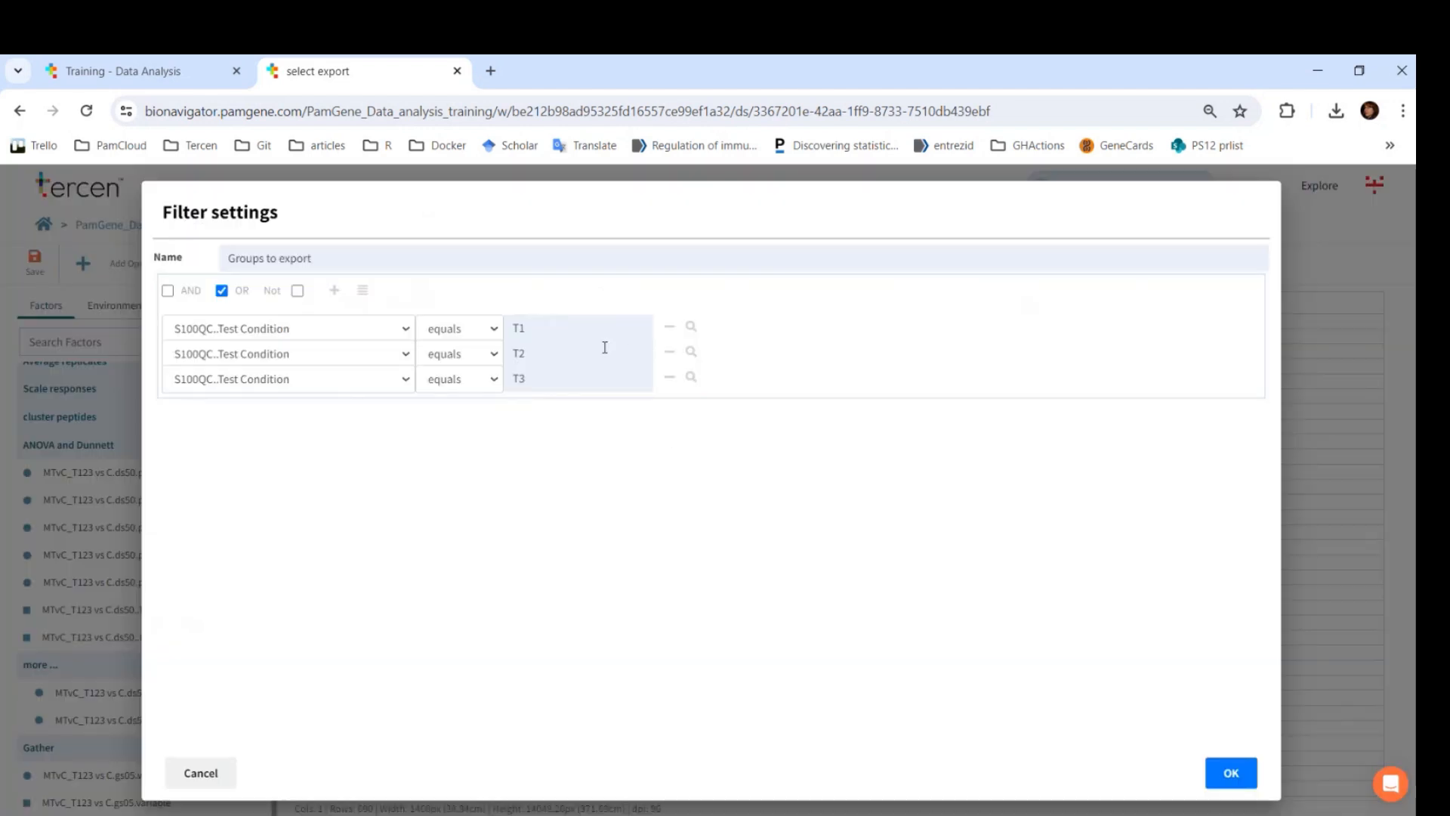
left_click(201, 773)
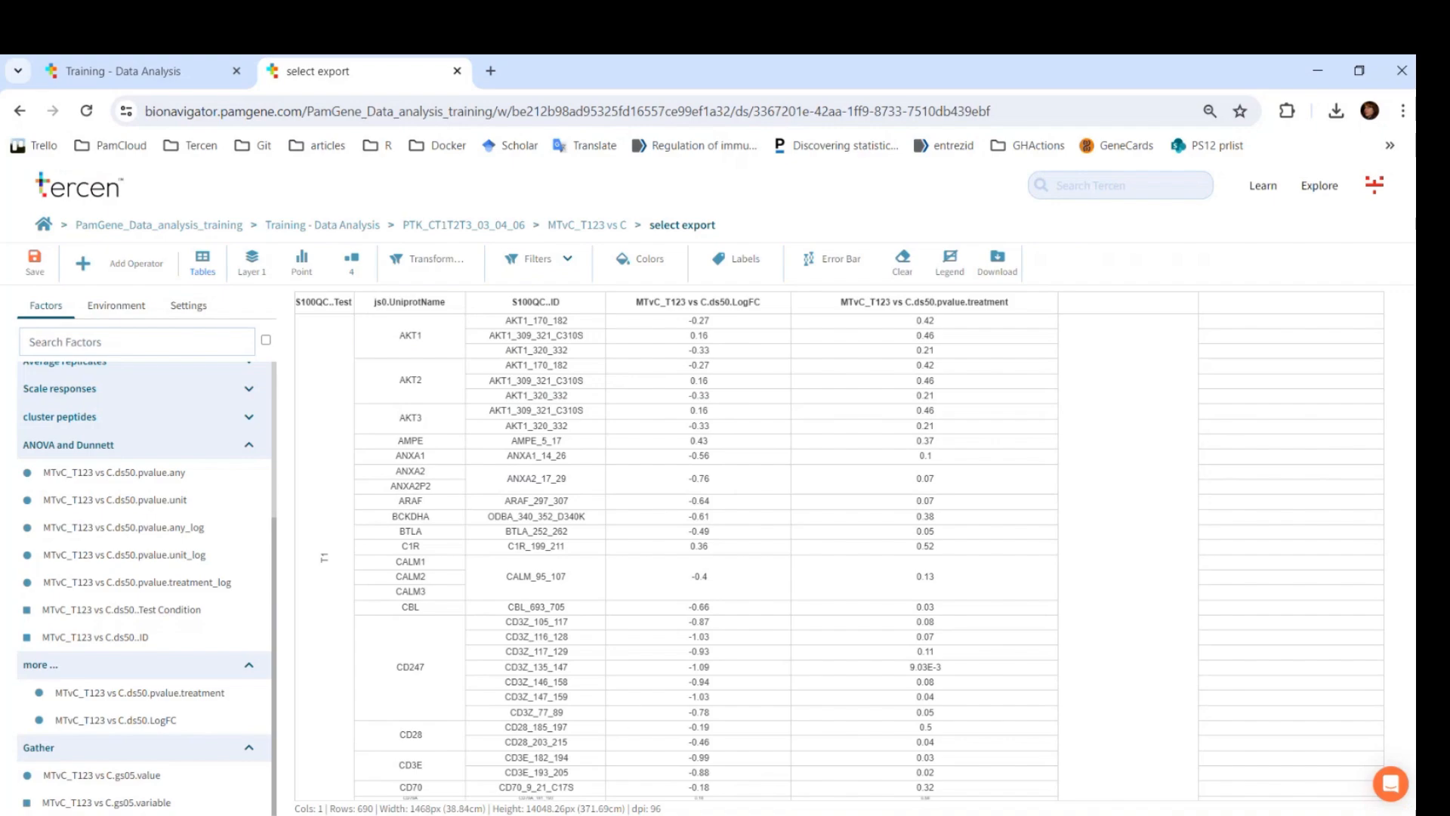